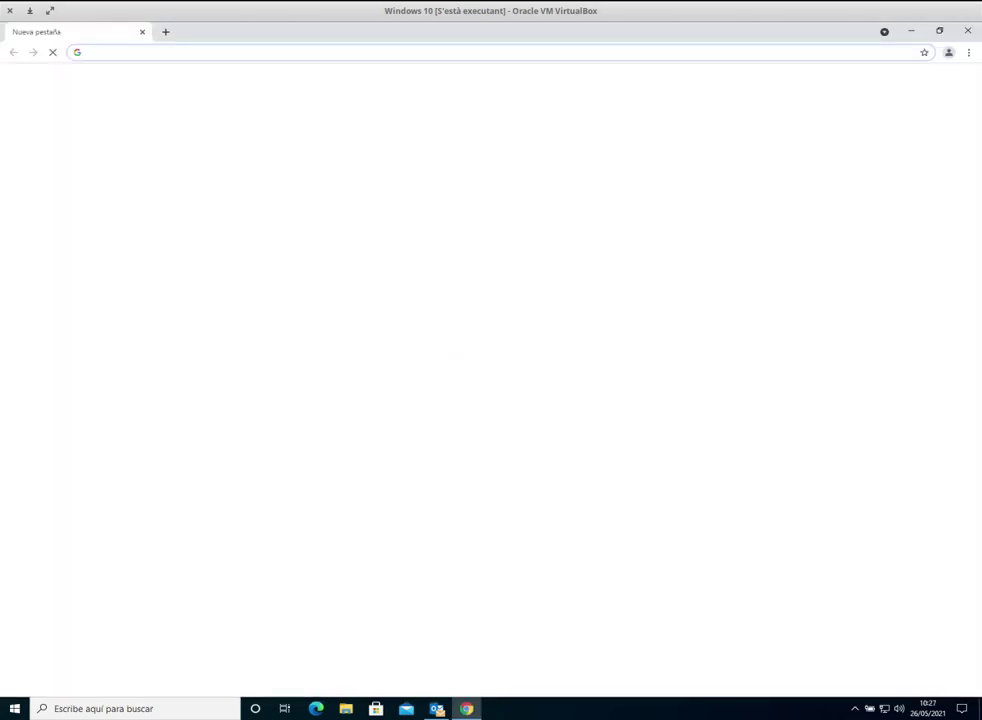
Step: Search for duplicati and open the duplicati.com download page
left_click(428, 55)
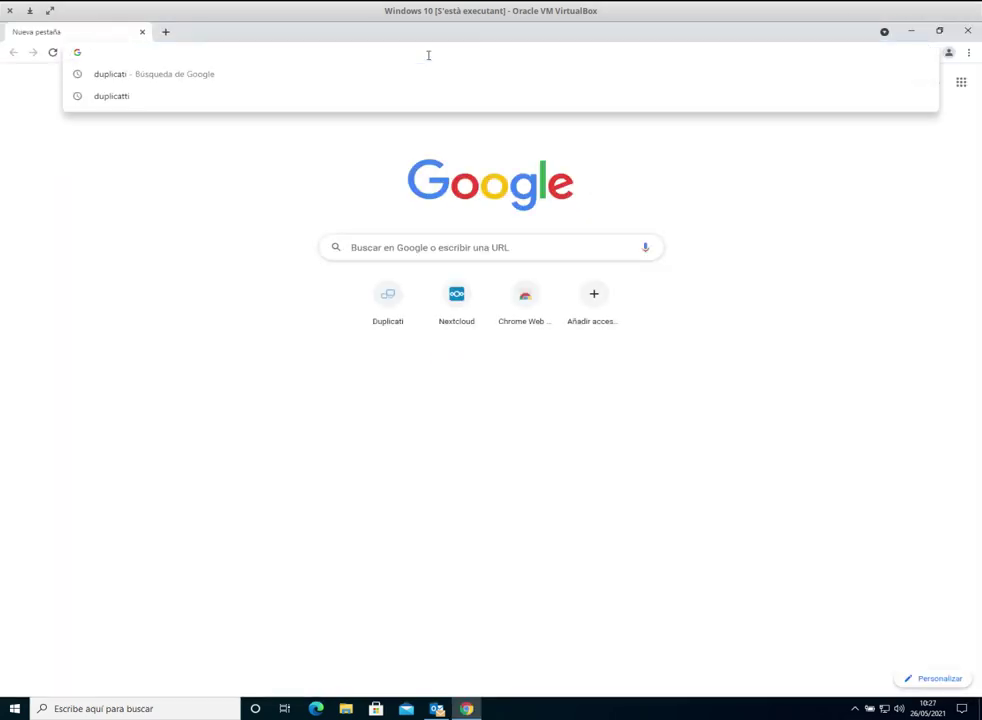
type("duplicati")
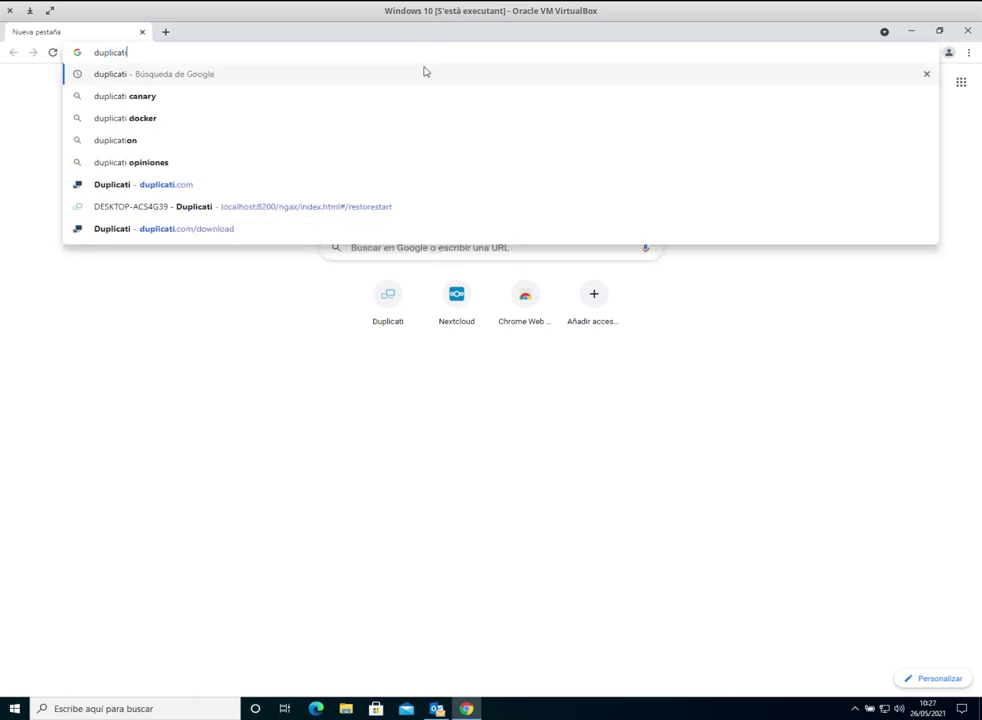
left_click(180, 186)
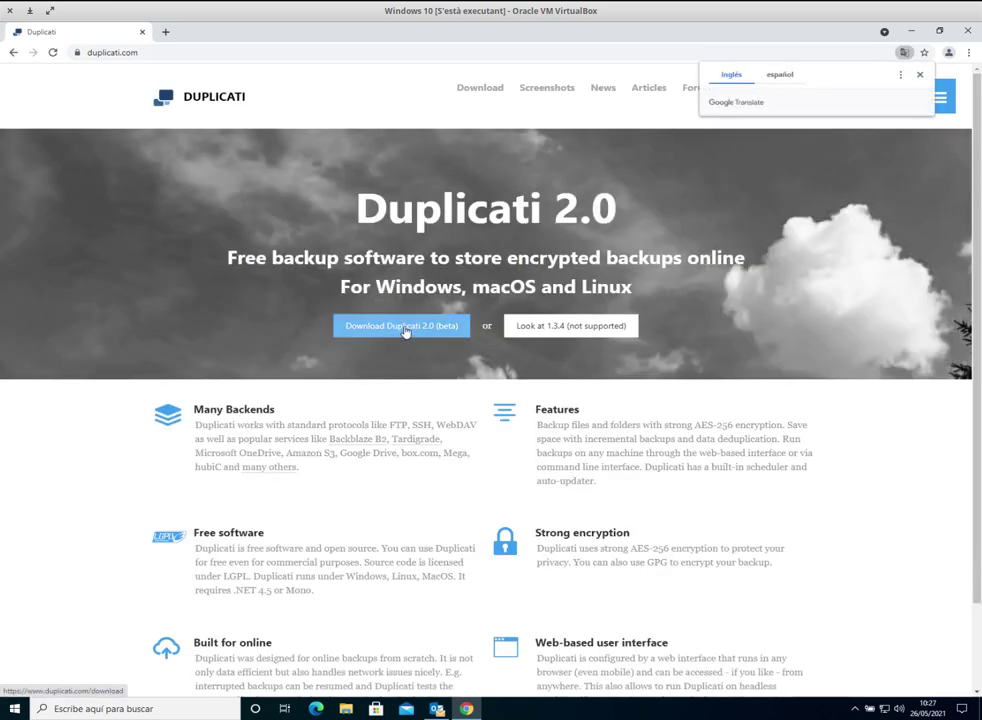
left_click(405, 331)
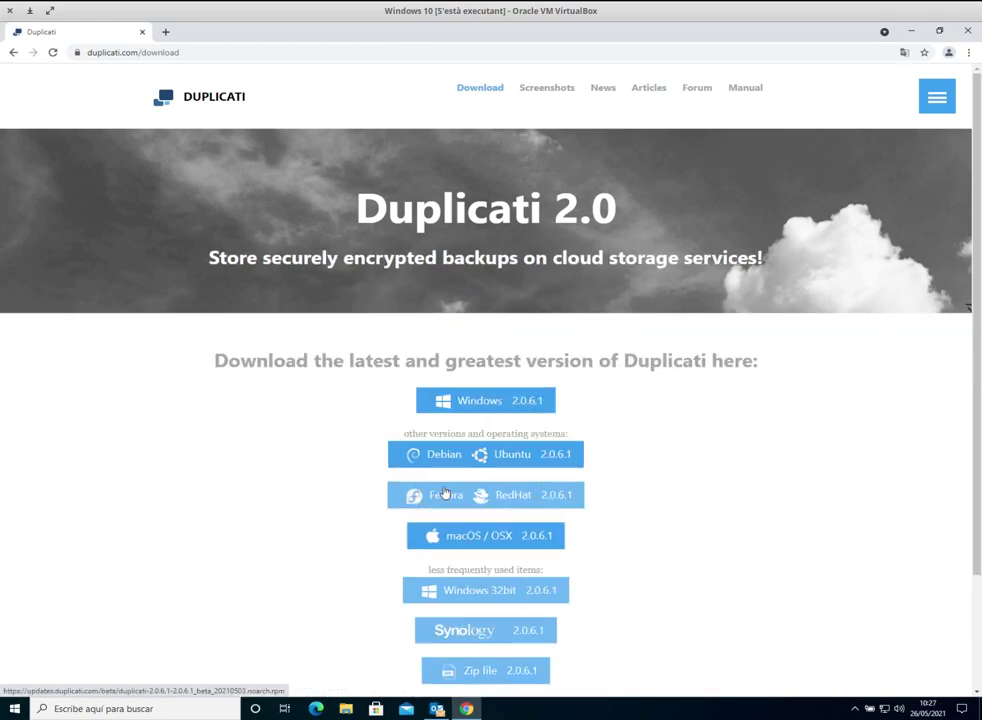
Step: Download the Windows 2.0.6.1 installer and open the .msi from the download bar
scroll(649, 447, "down", 3)
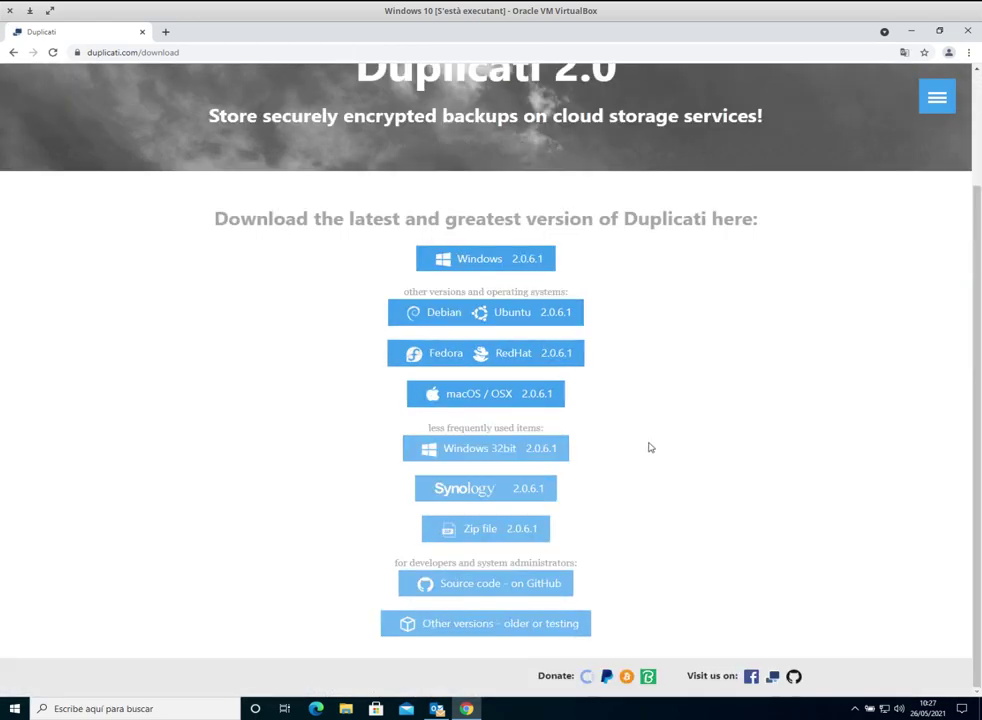
scroll(649, 447, "up", 1)
left_click(478, 318)
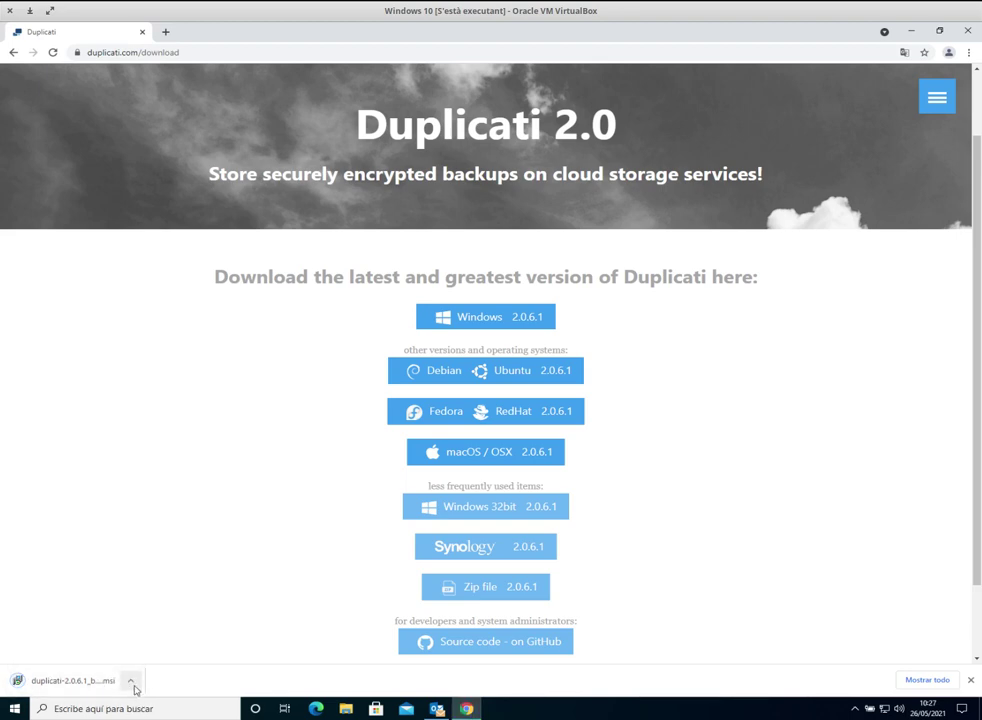
left_click(132, 683)
left_click(112, 680)
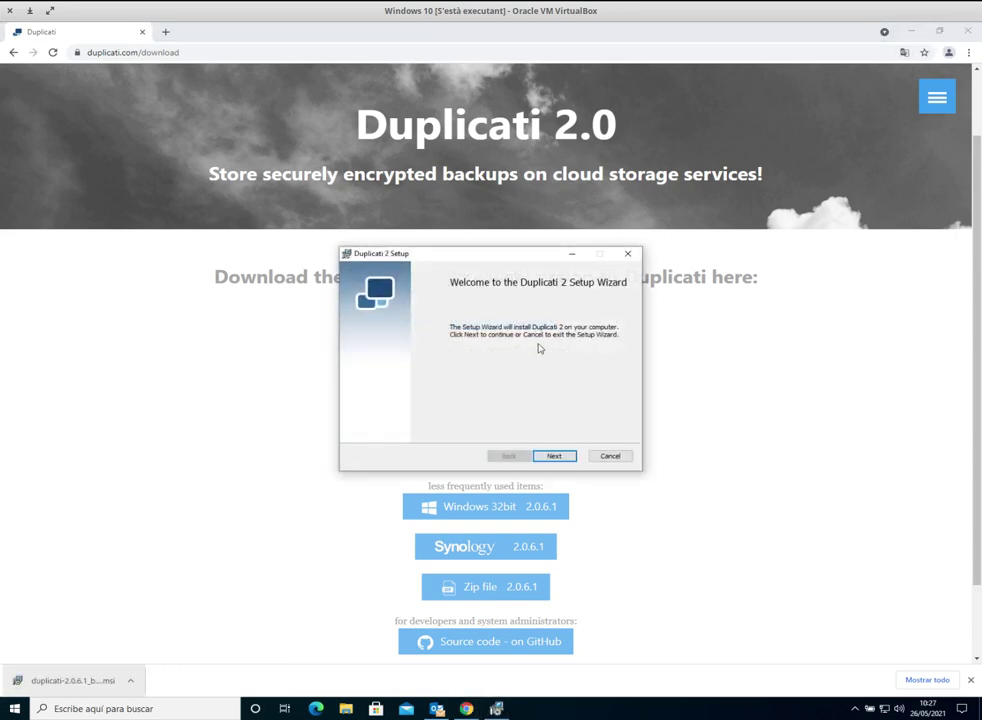
Step: Accept the license and install Duplicati 2 with default features, finishing with Launch Duplicati checked
left_click(910, 31)
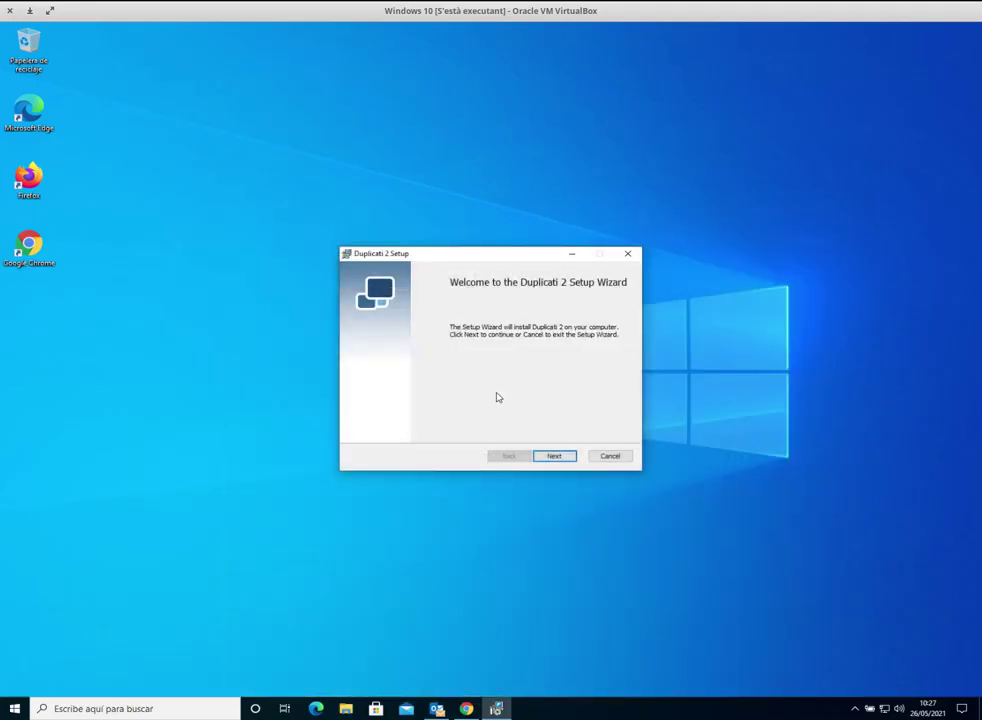
left_click(561, 458)
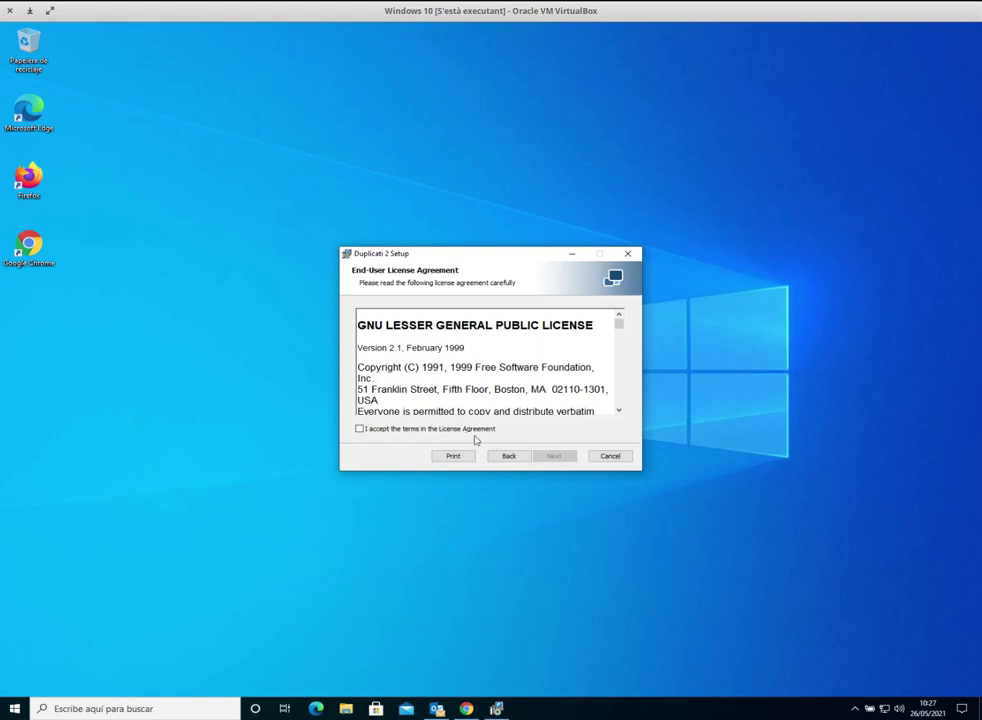
left_click(467, 429)
left_click(566, 456)
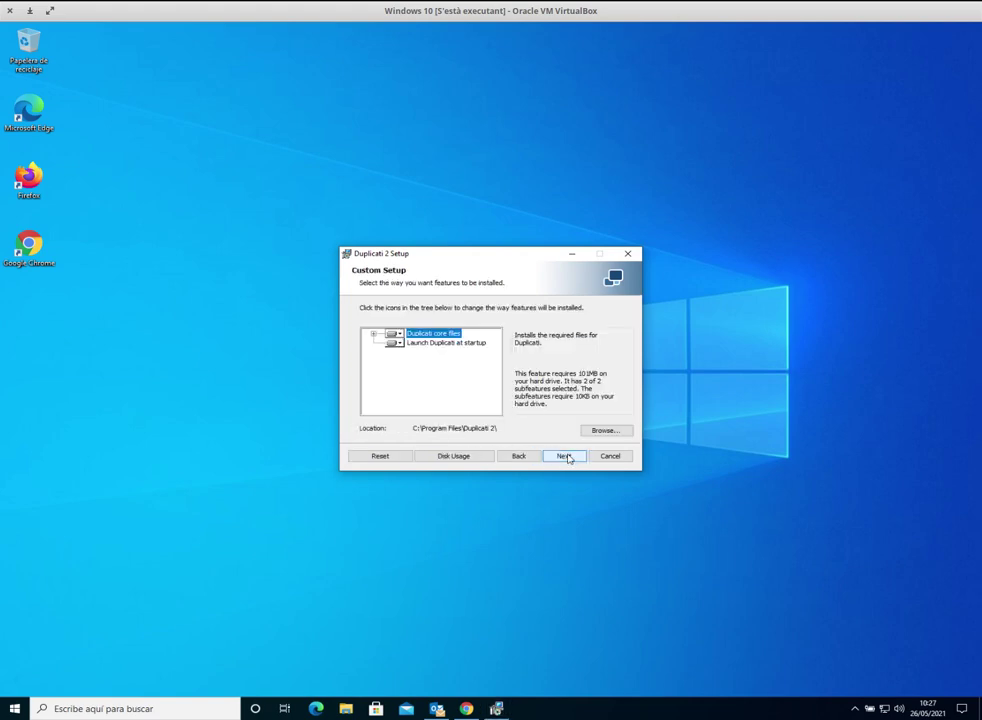
left_click(563, 457)
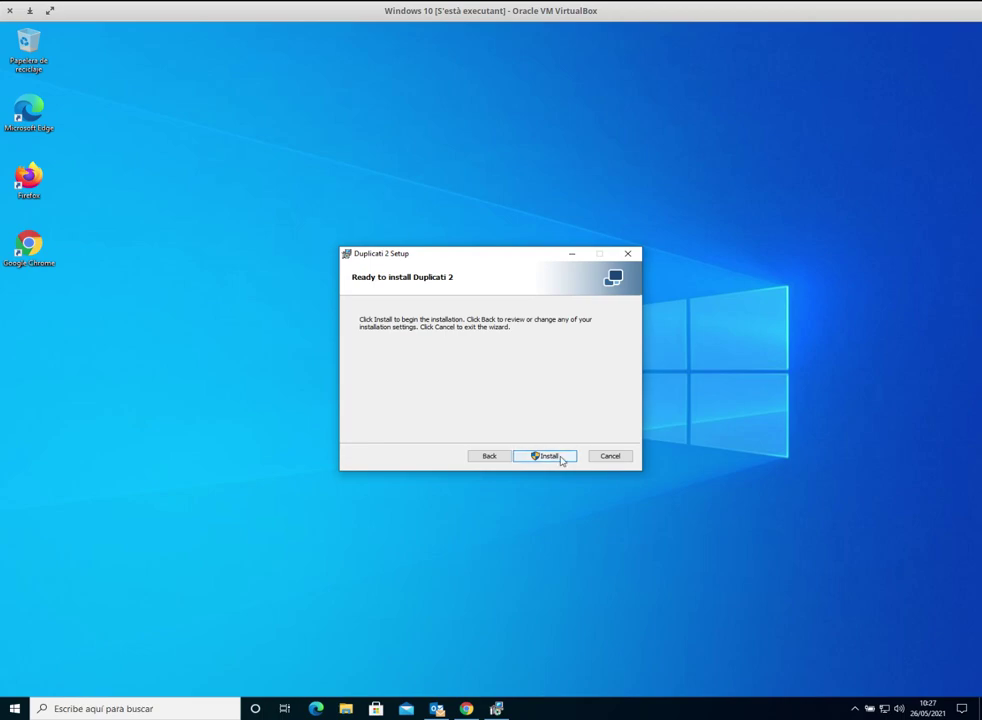
left_click(550, 456)
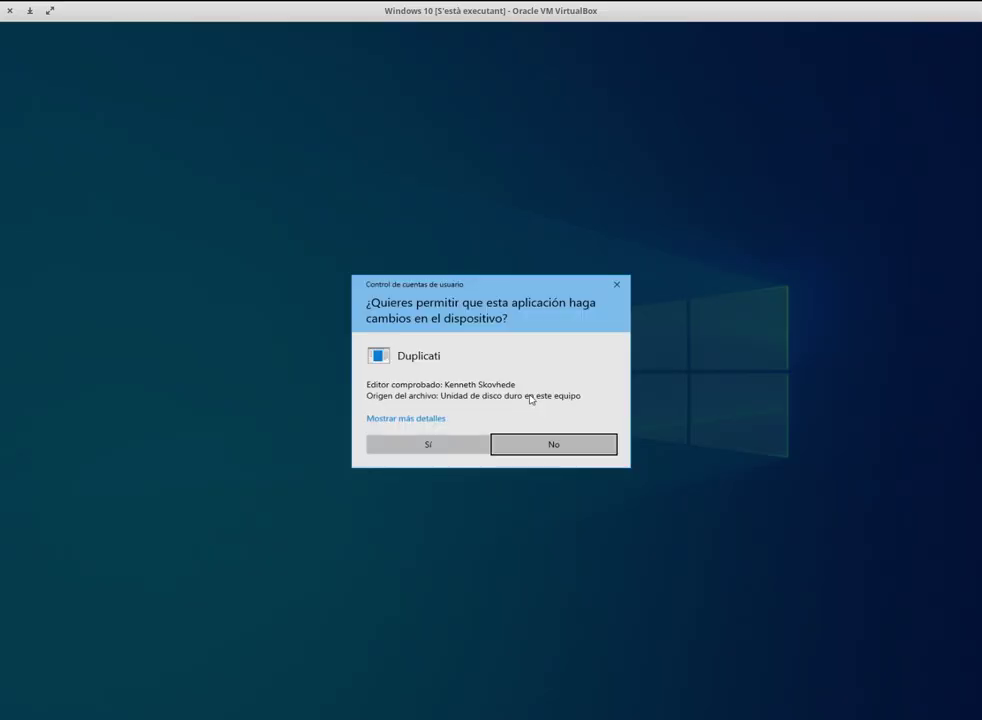
left_click(456, 443)
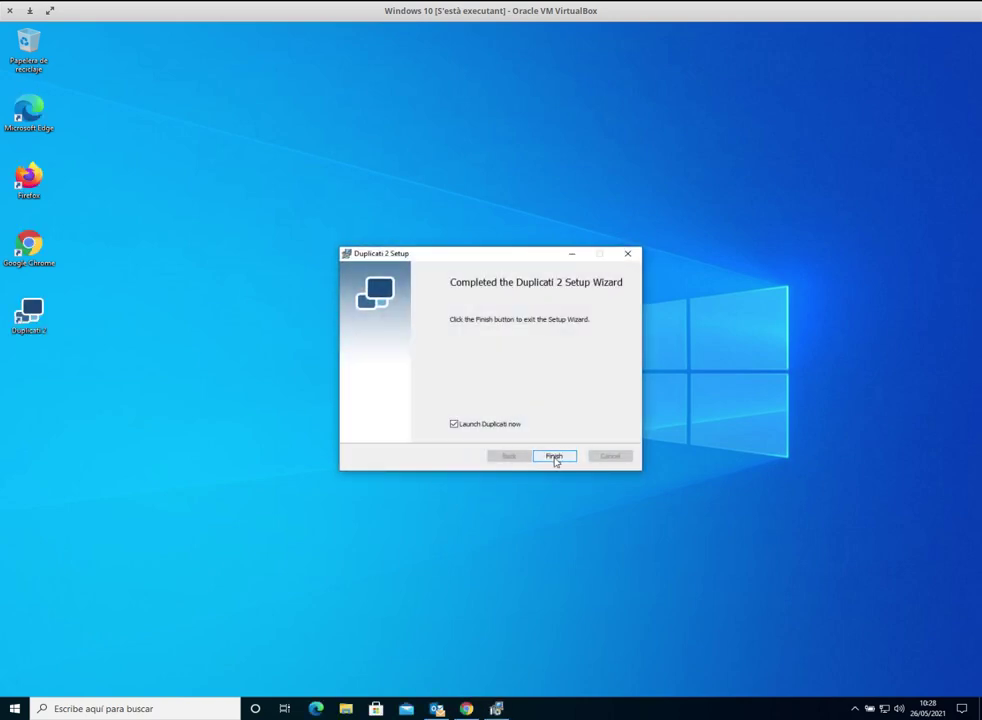
left_click(555, 458)
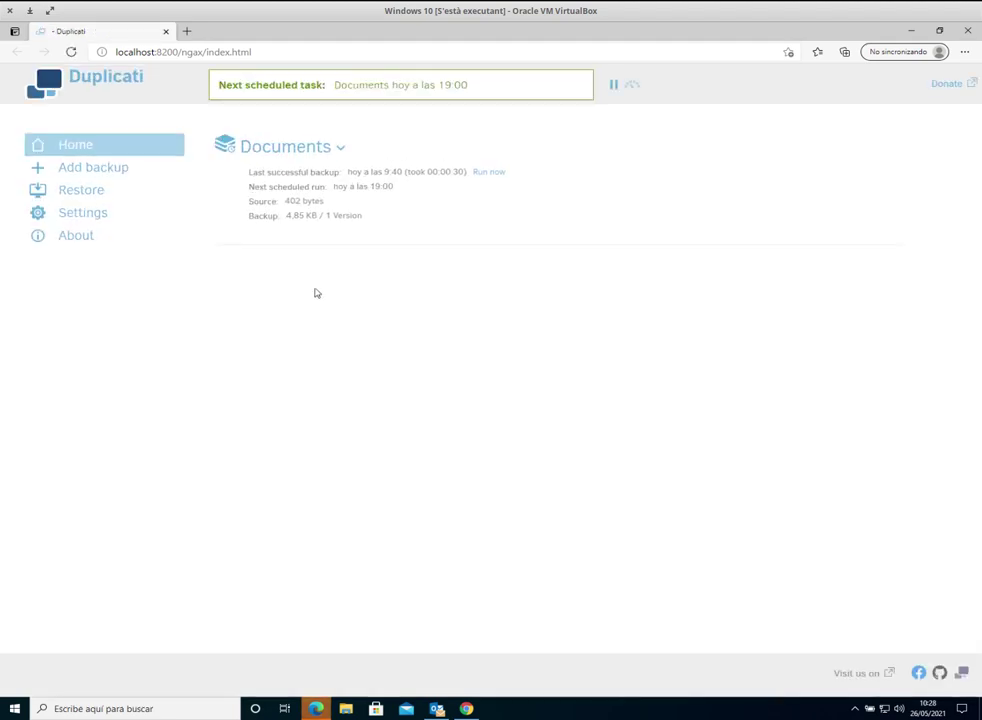
Step: Delete the Documents backup job and its local database, confirming with Sí
left_click(339, 152)
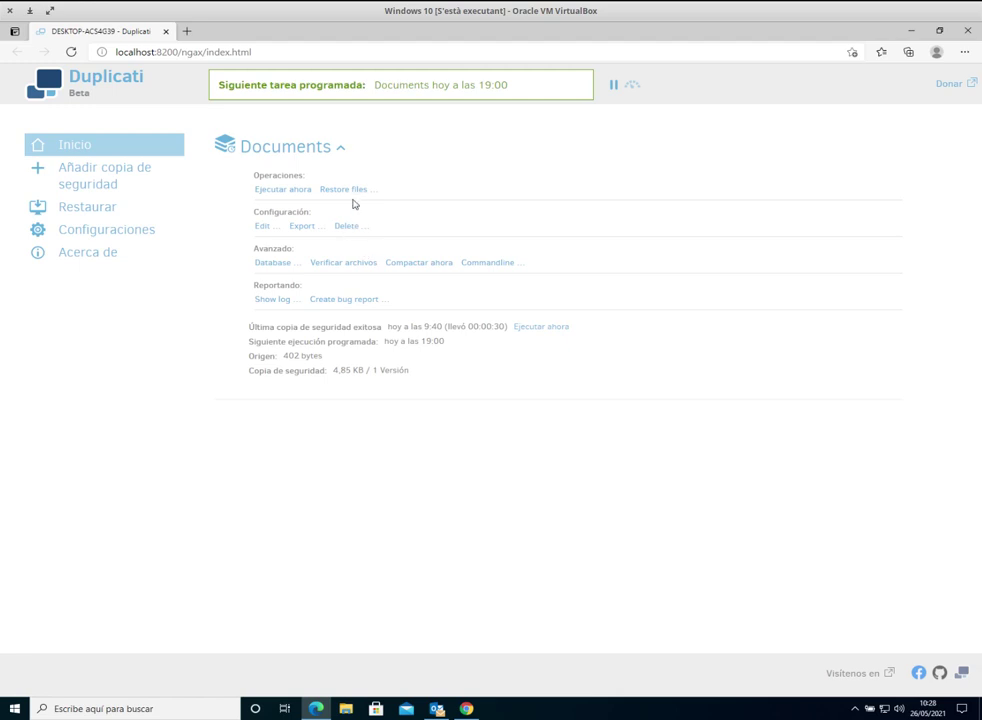
left_click(339, 152)
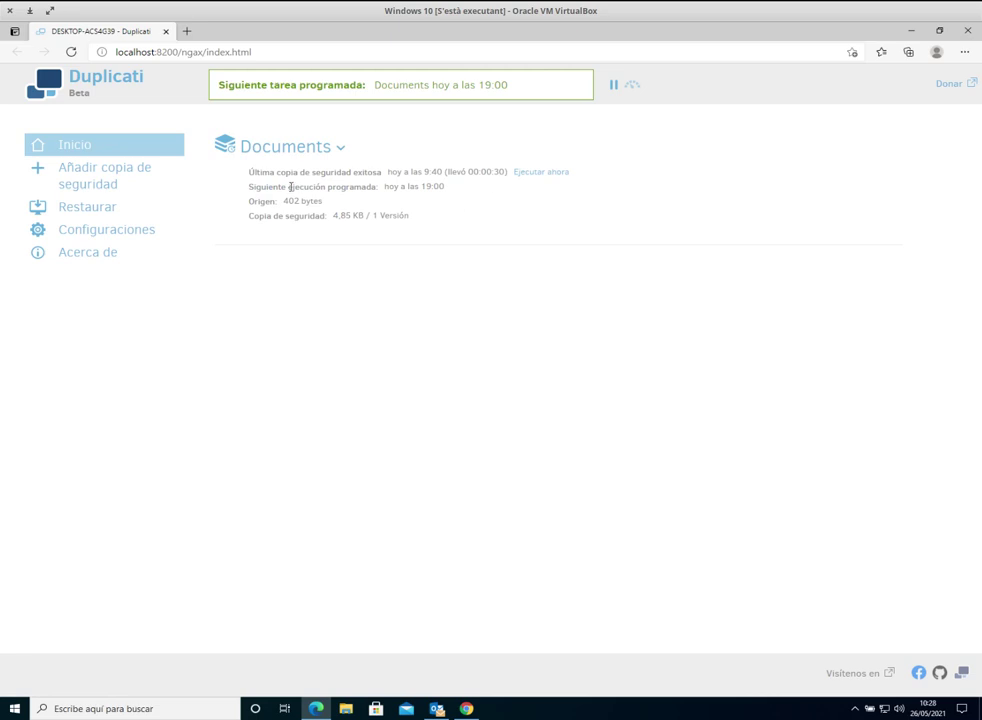
left_click(338, 150)
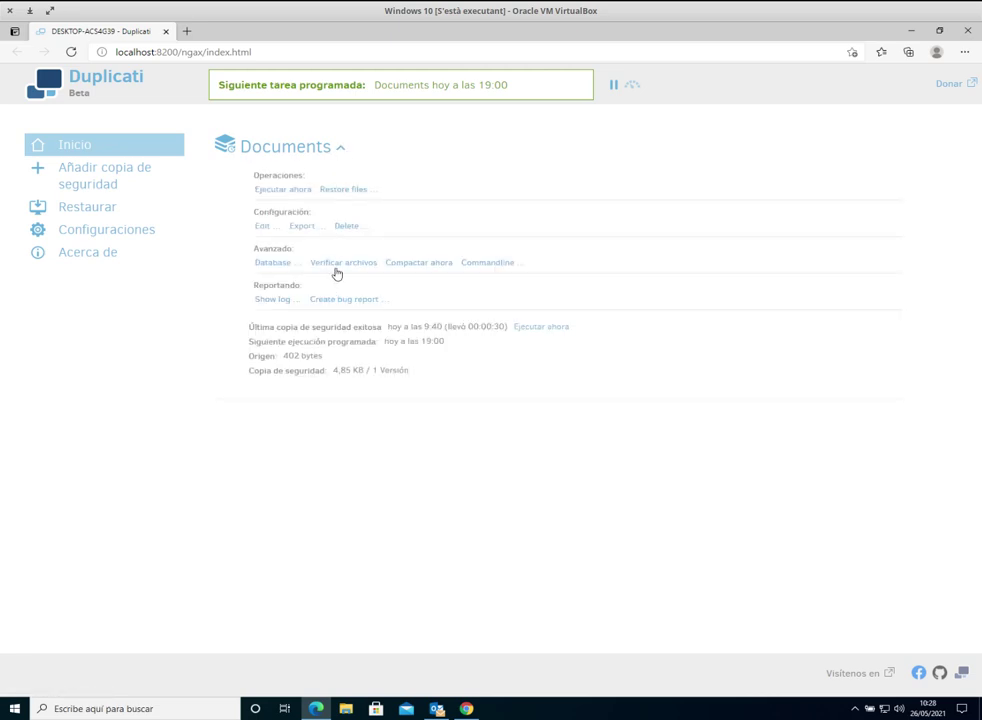
left_click(341, 228)
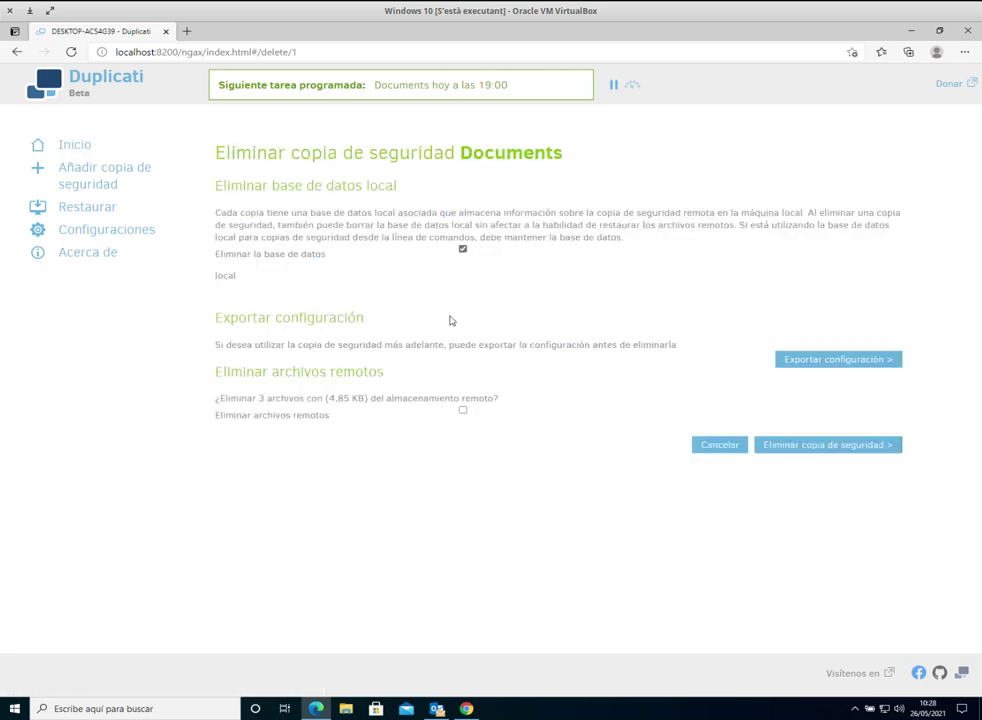
left_click(819, 446)
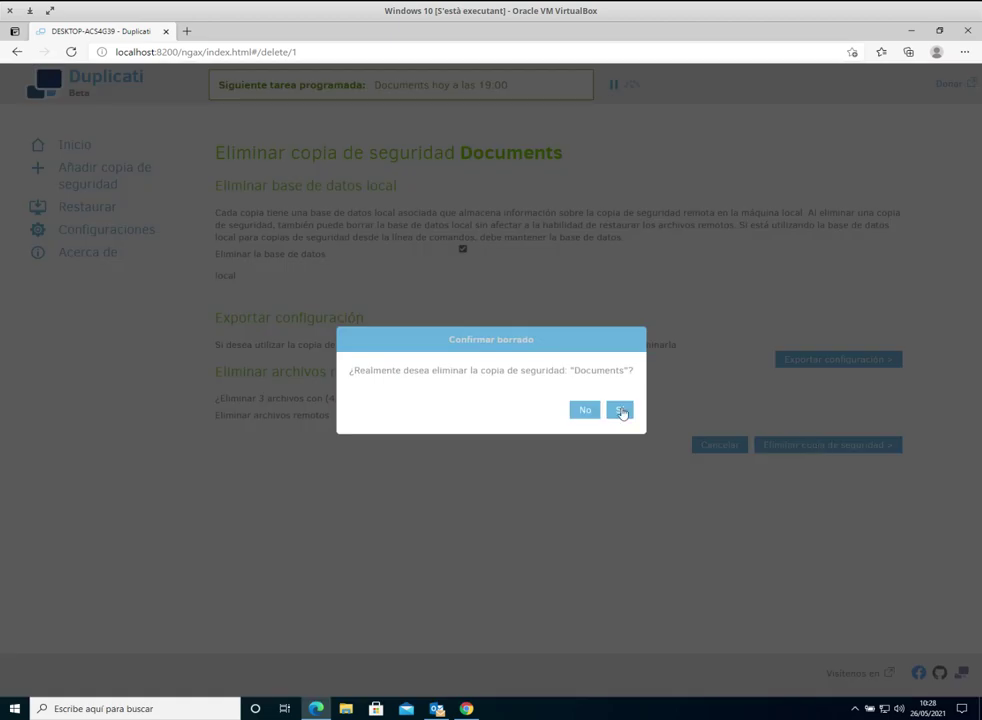
left_click(618, 408)
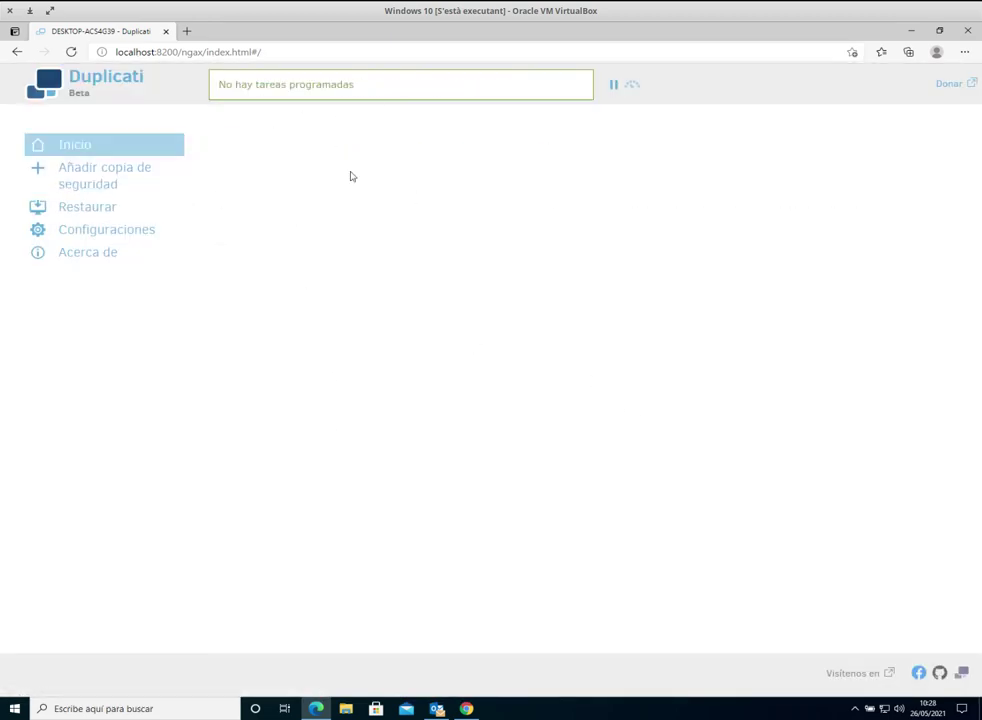
left_click(140, 243)
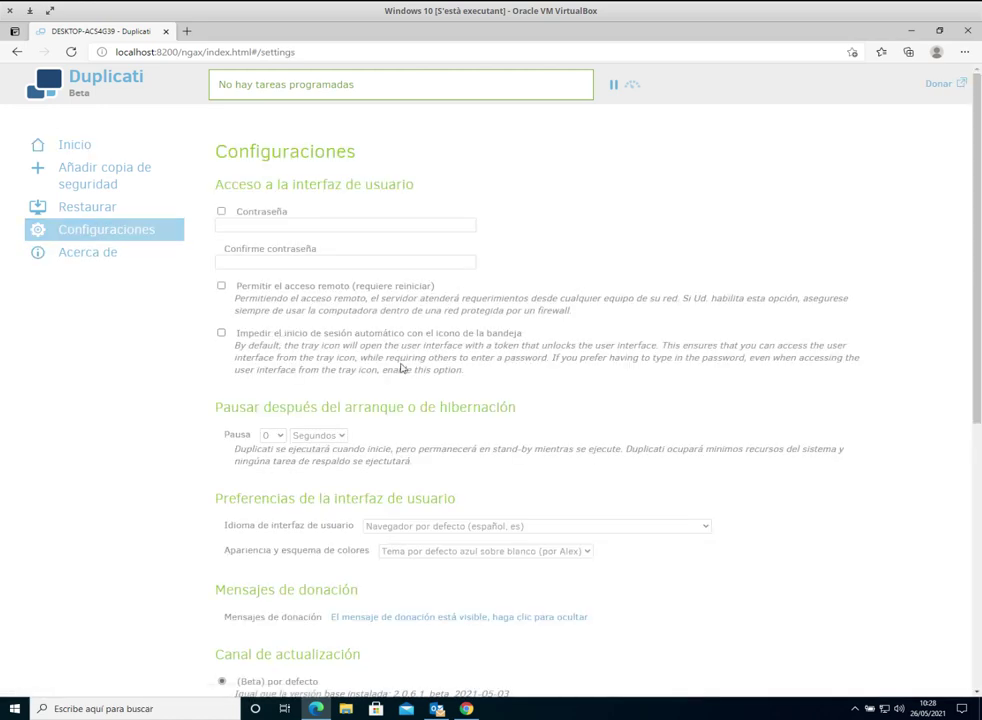
scroll(592, 276, "down", 2)
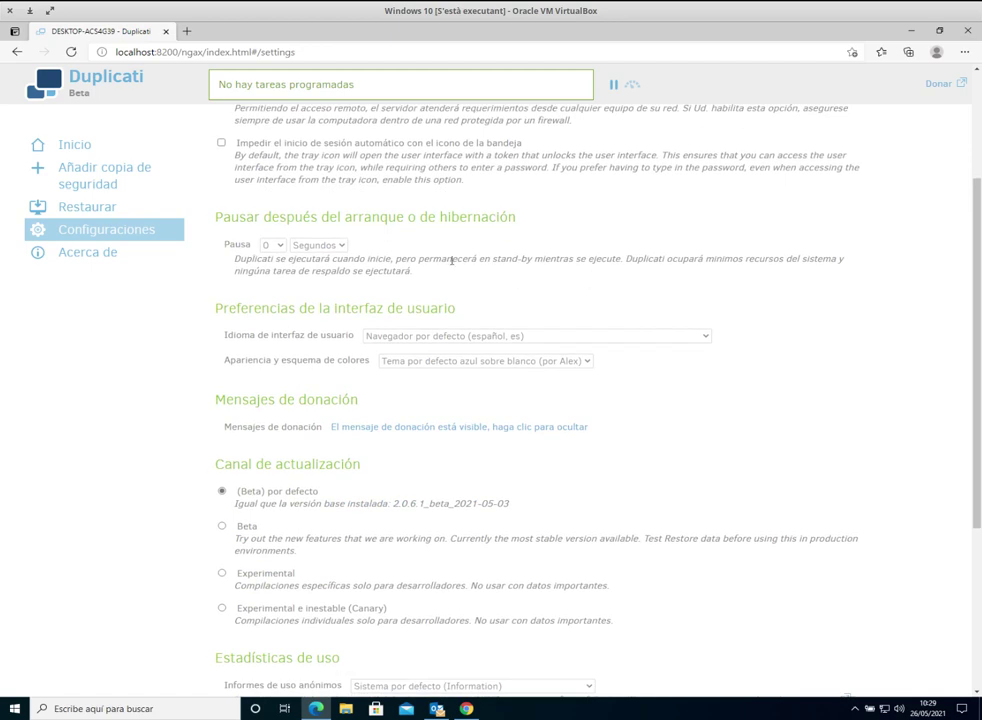
scroll(542, 271, "down", 1)
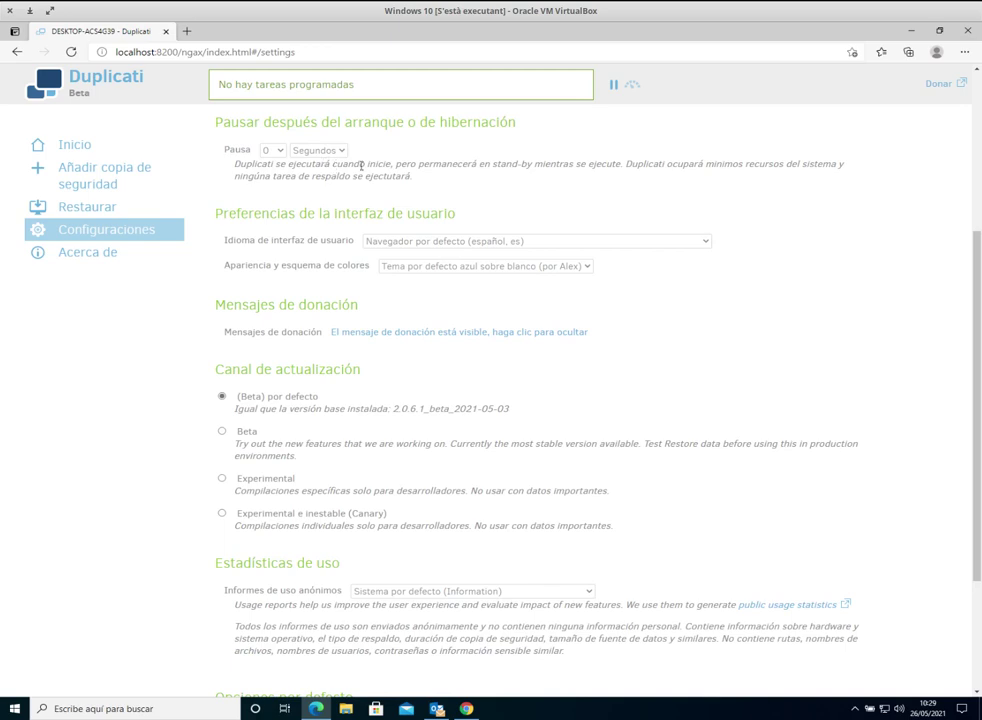
scroll(587, 280, "down", 1)
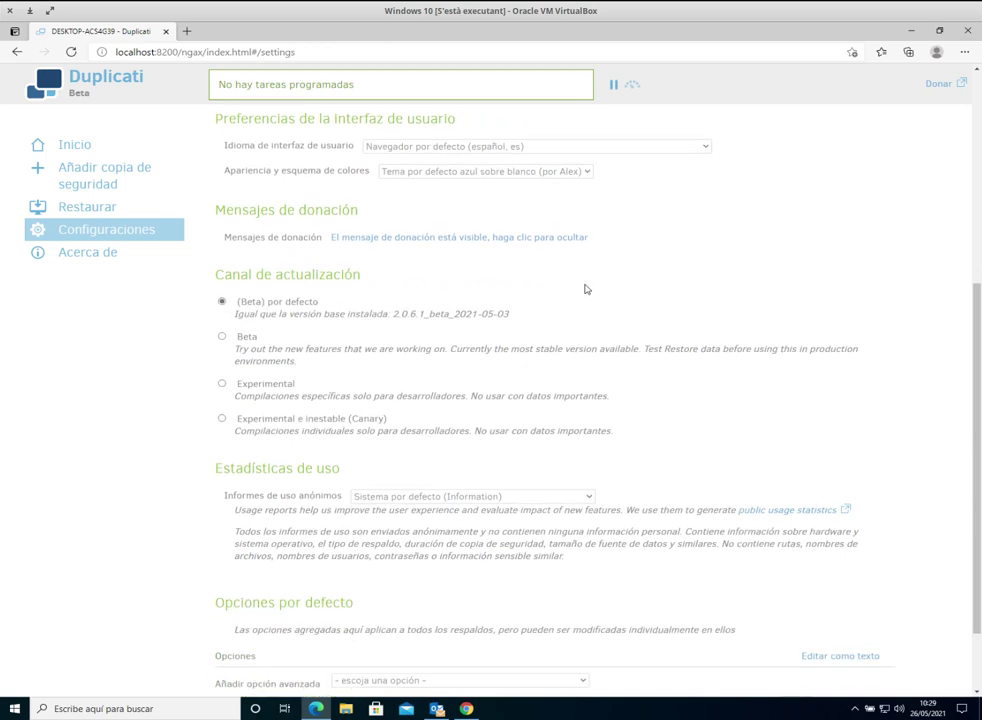
scroll(555, 325, "down", 1)
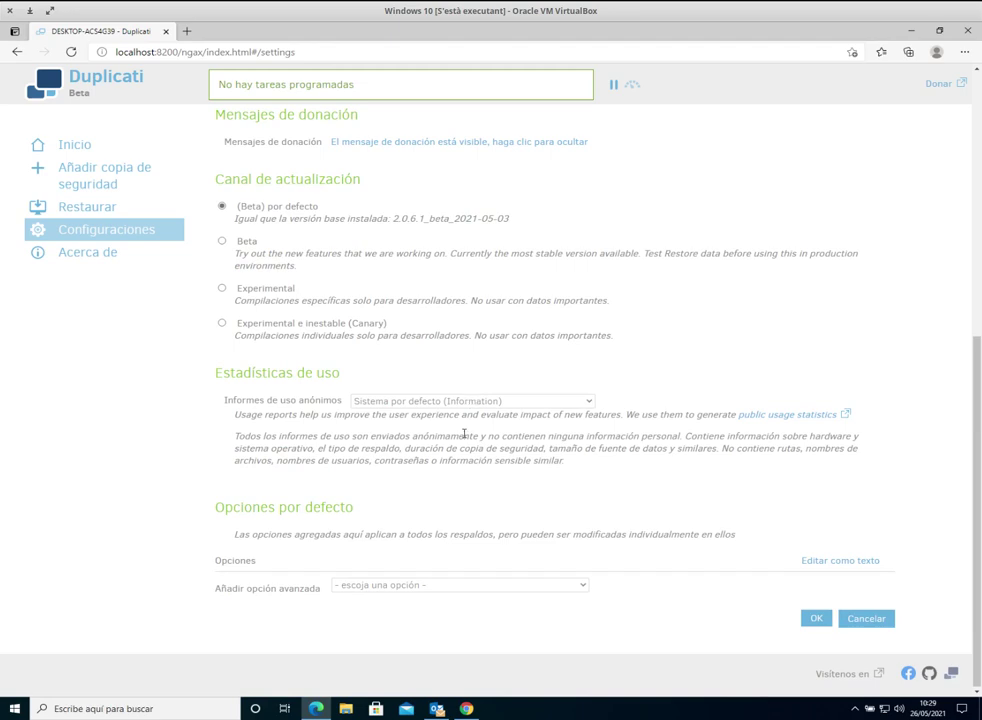
left_click(408, 586)
scroll(445, 472, "down", 5)
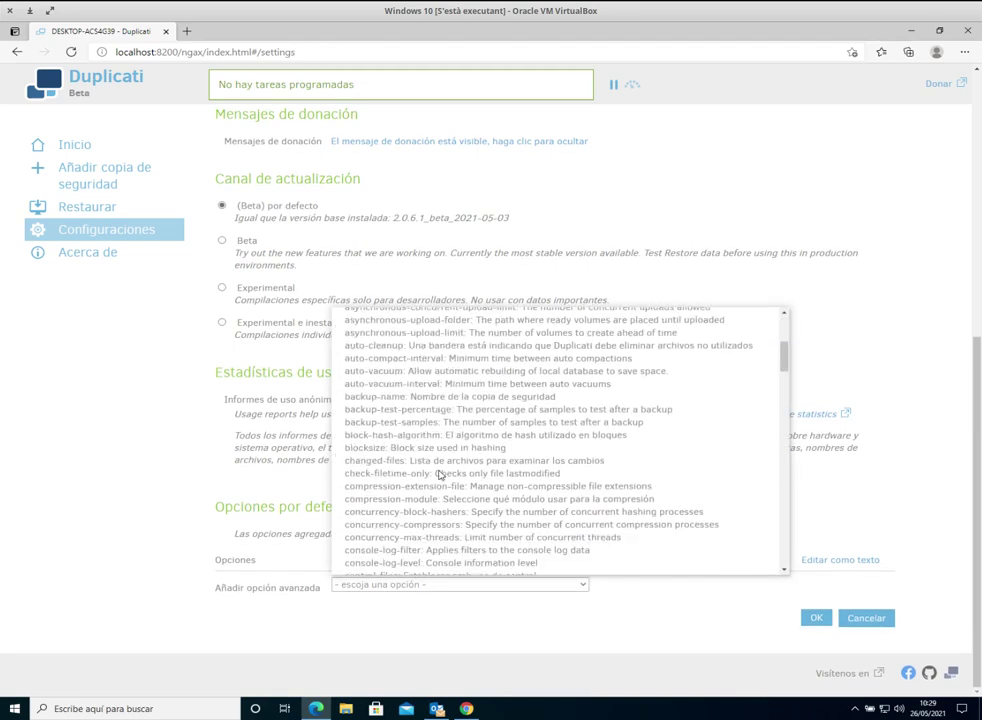
left_click(437, 617)
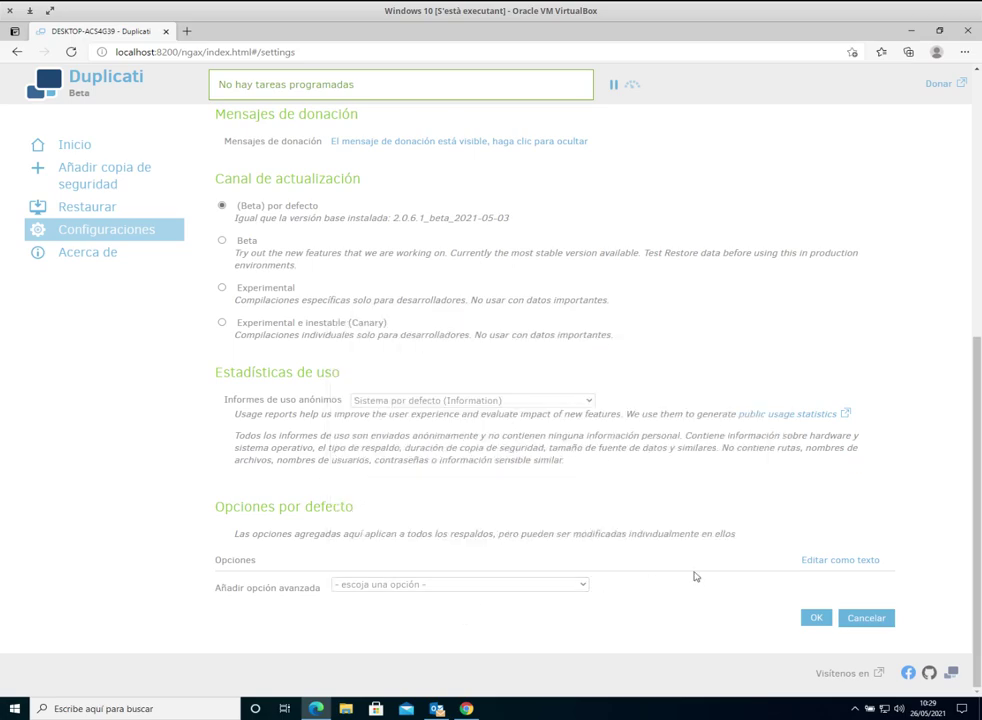
scroll(200, 332, "up", 2)
scroll(198, 332, "up", 3)
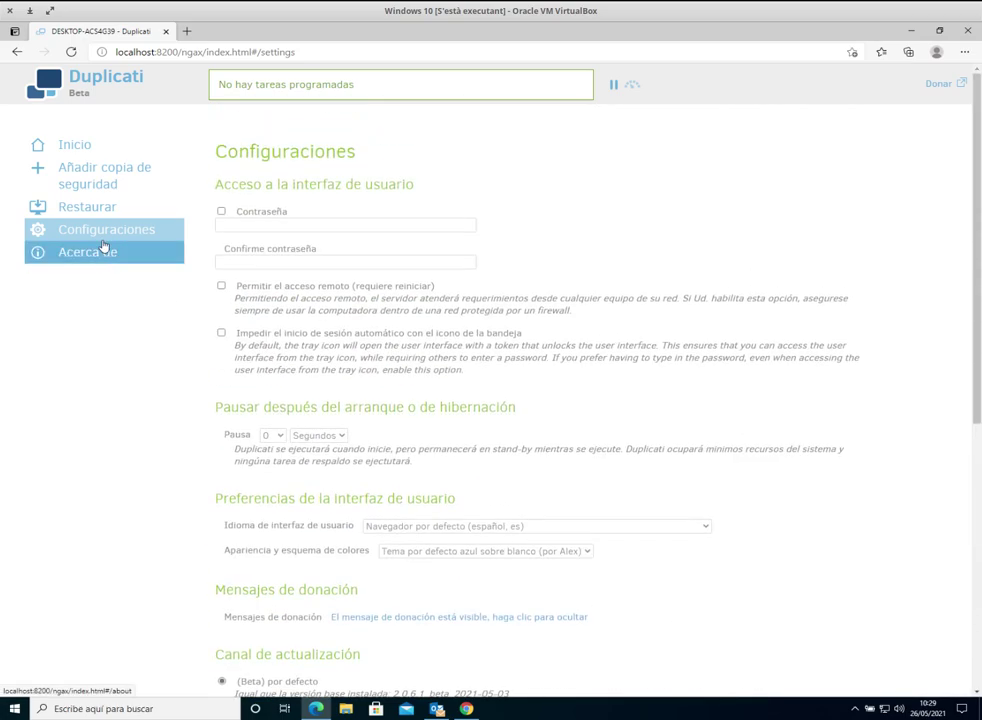
left_click(77, 150)
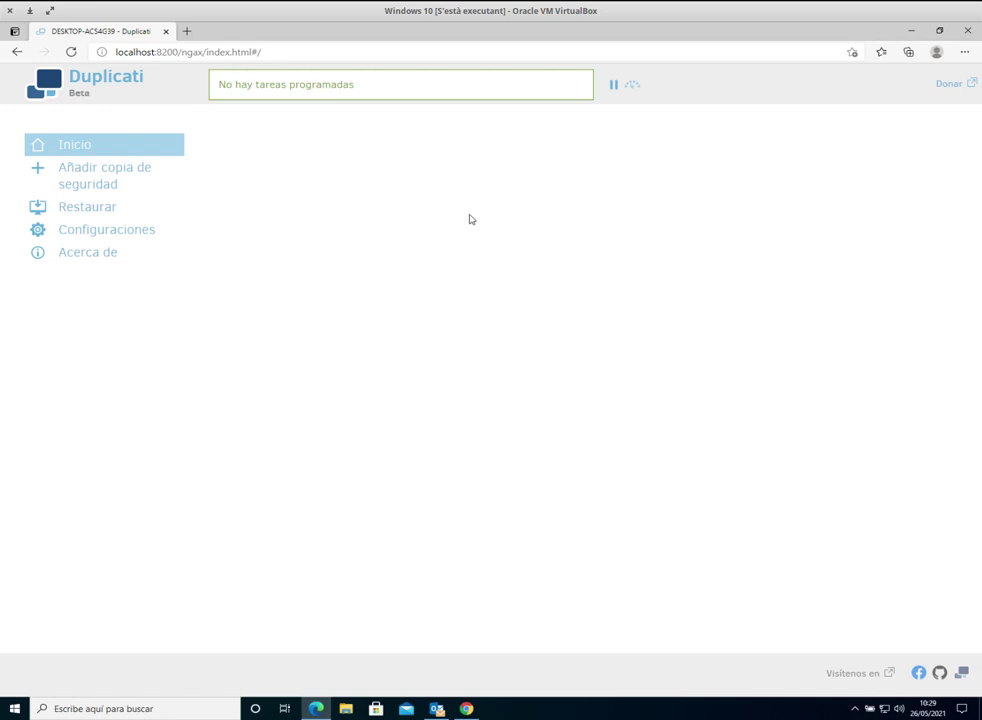
Step: Start a brand-new backup job and name it Documents
left_click(97, 182)
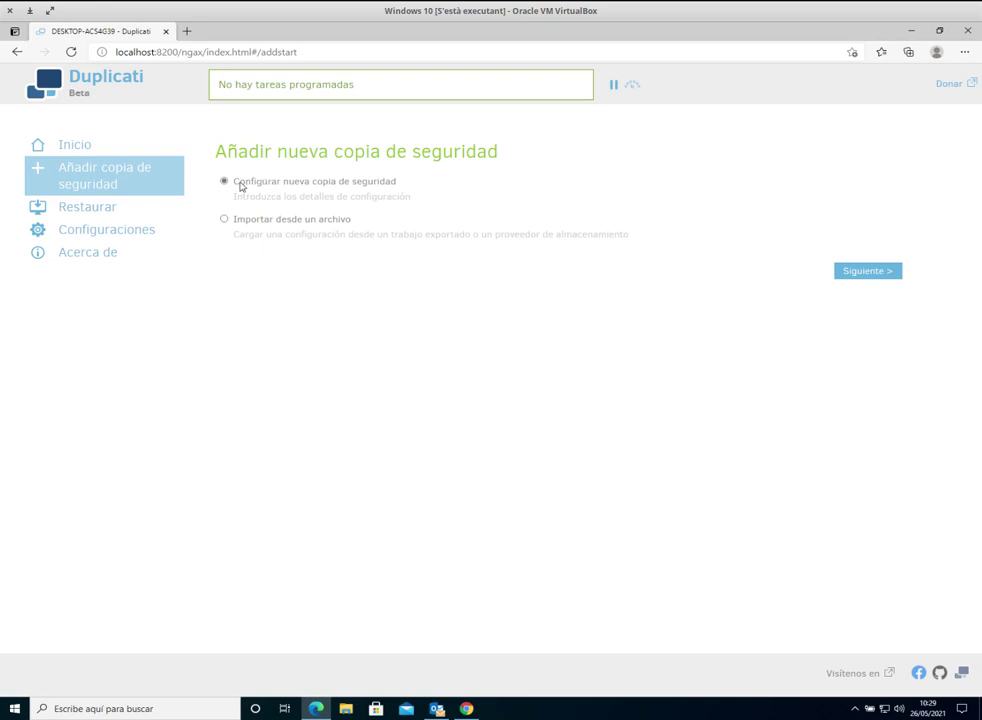
left_click(879, 272)
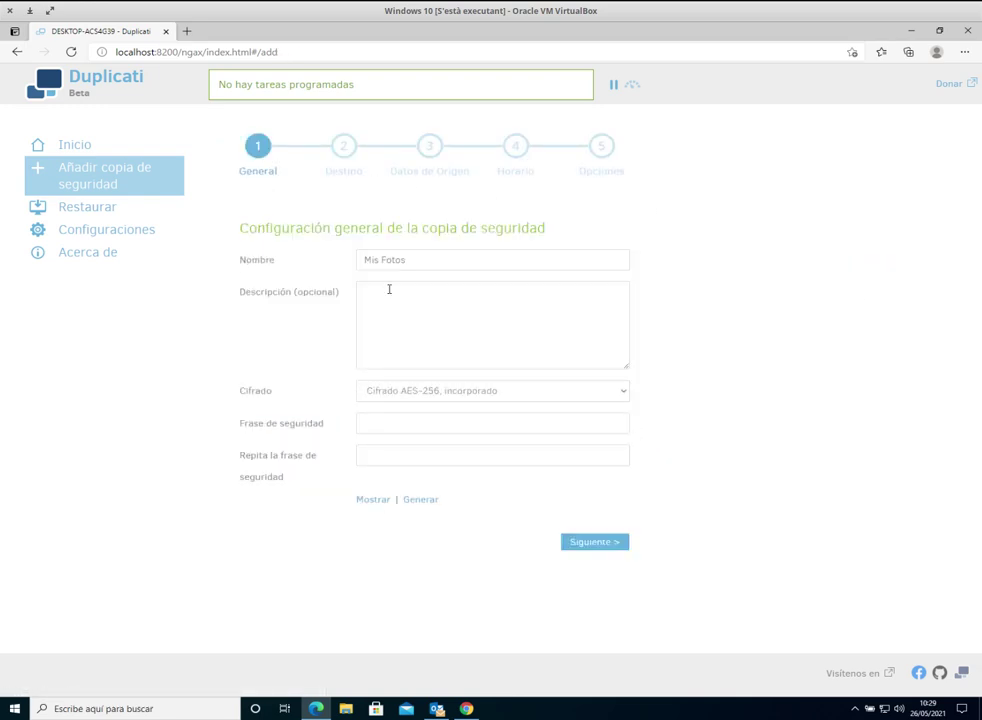
left_click(421, 260)
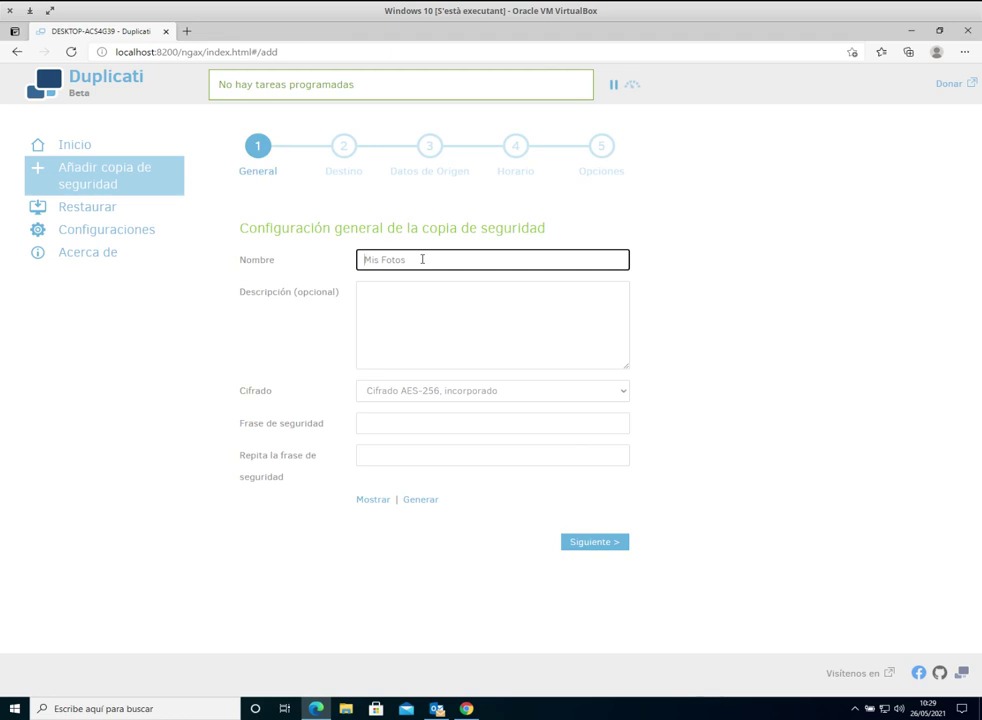
type("Documents")
Step: Keep AES-256 encryption, enter a matching passphrase twice, and continue to the destination step
left_click(457, 394)
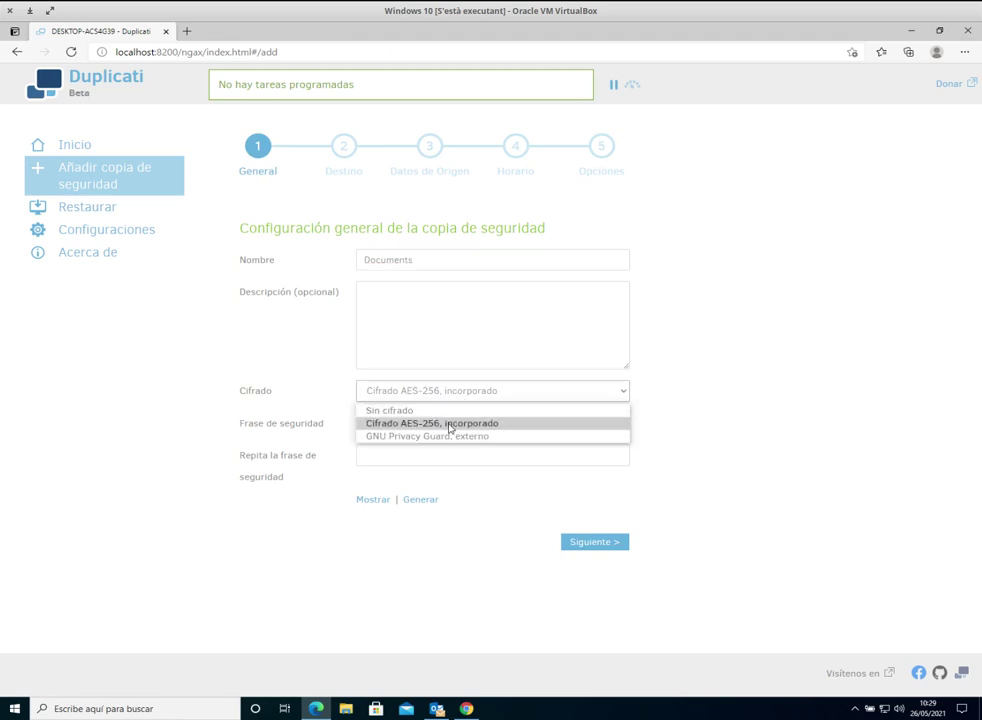
left_click(450, 425)
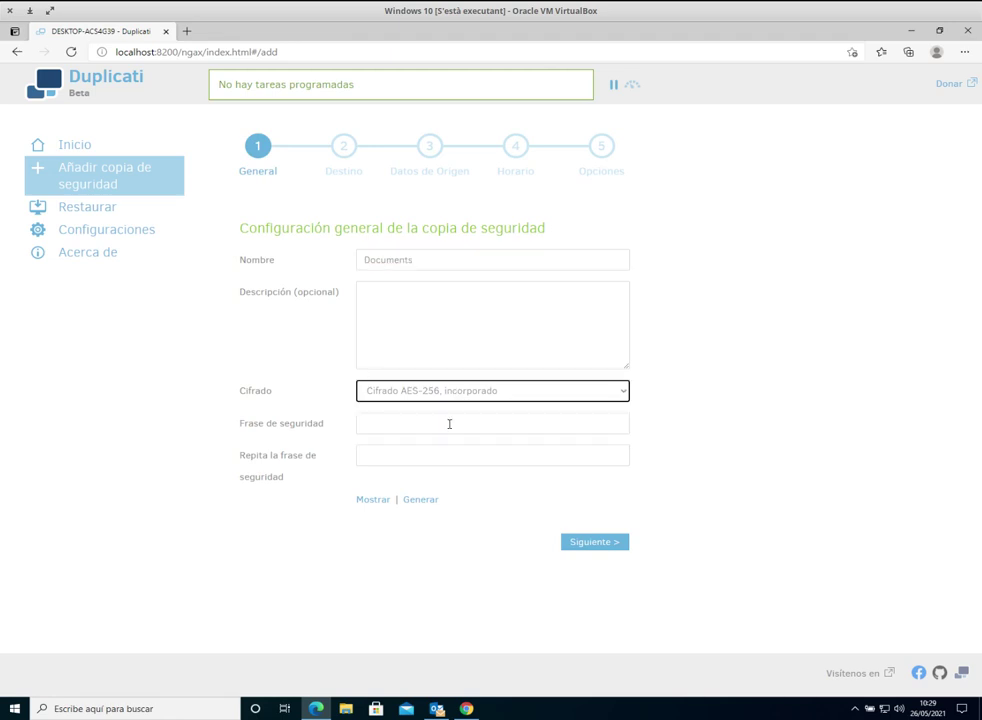
left_click(519, 421)
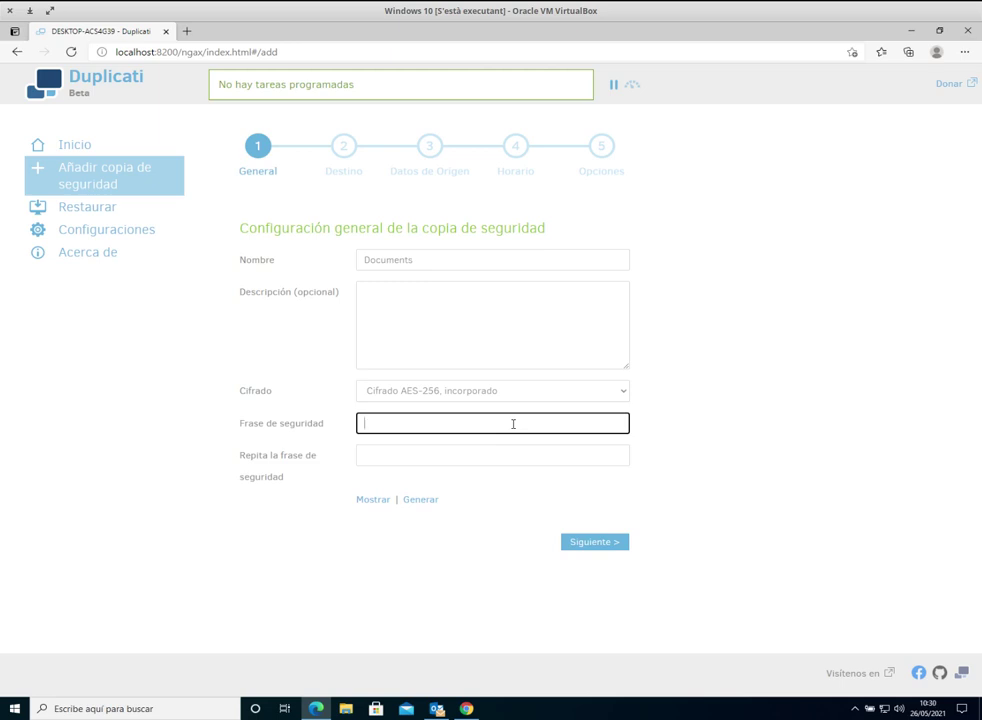
type("123")
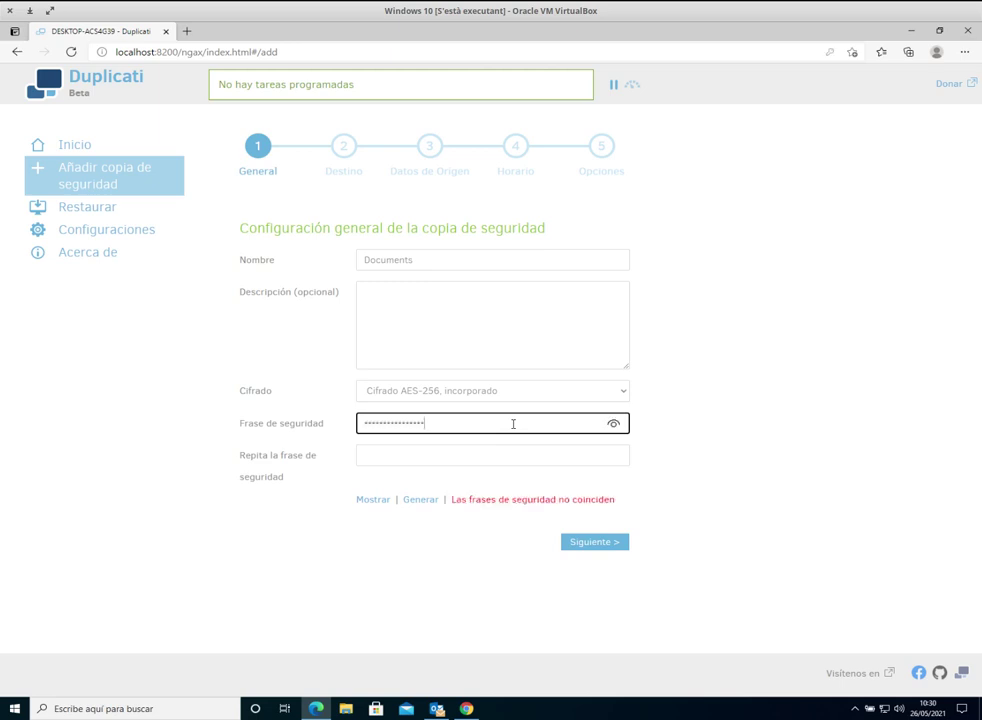
key("Tab")
type("12")
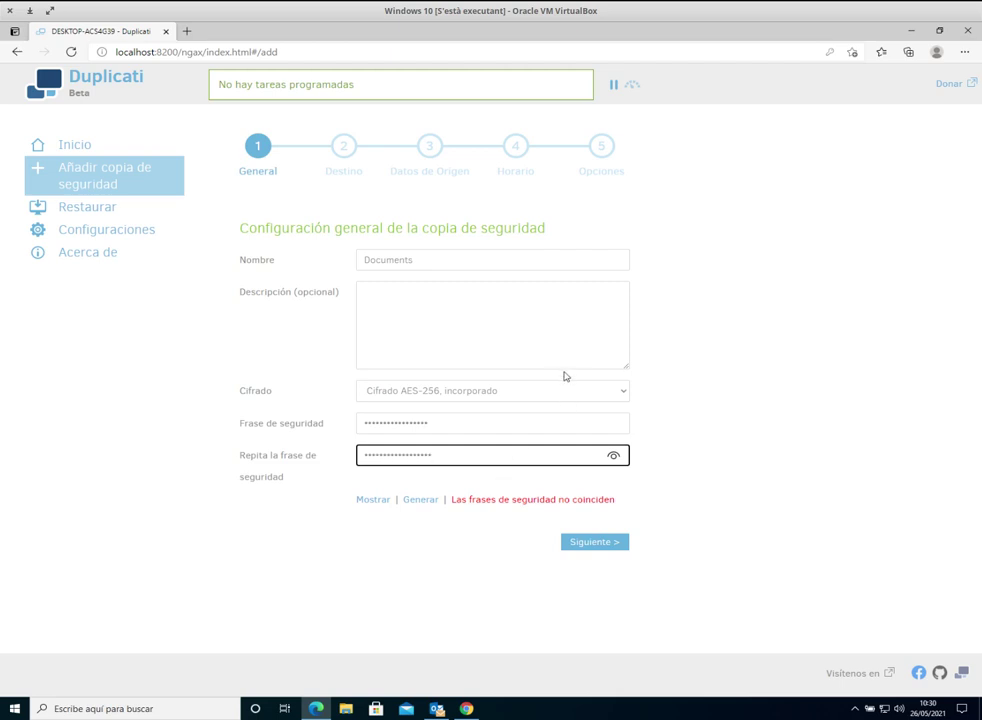
double_click(442, 419)
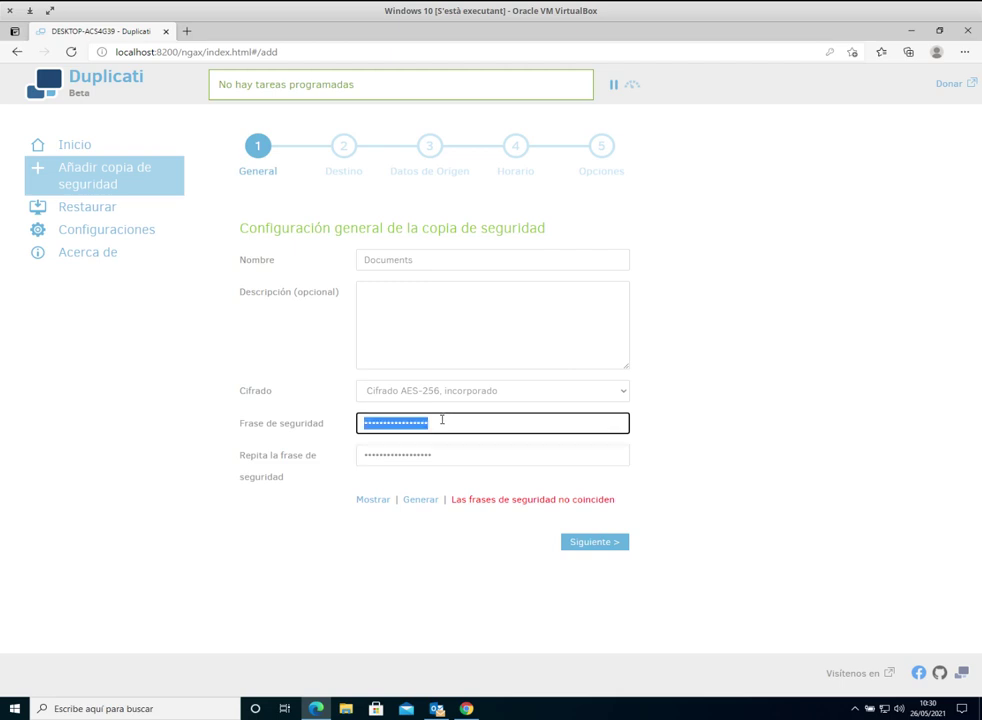
type("12")
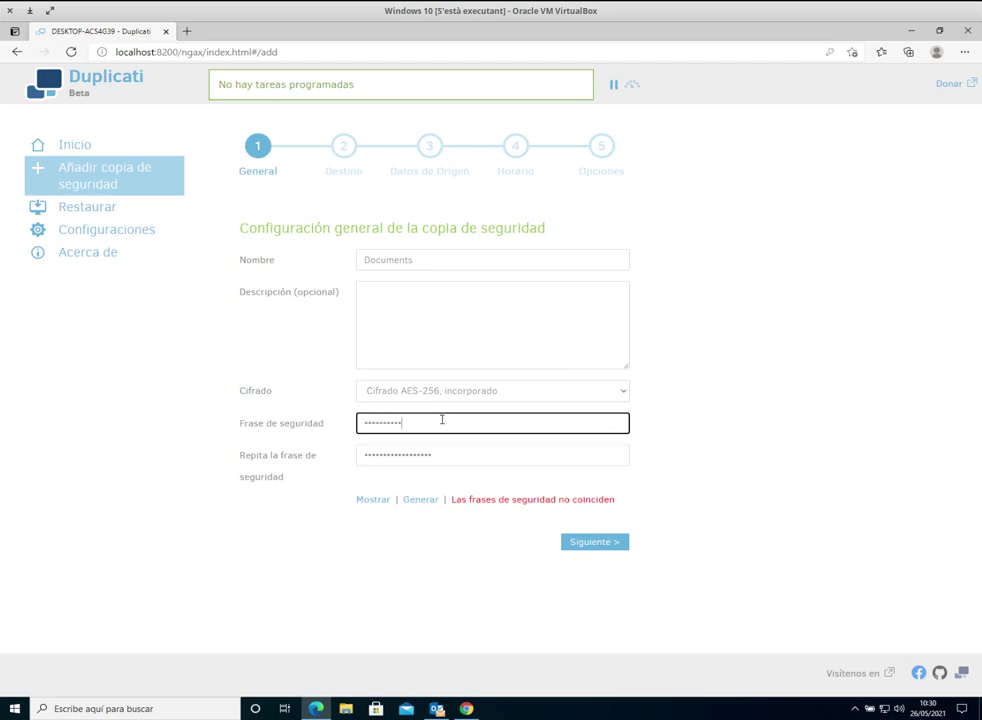
type("1")
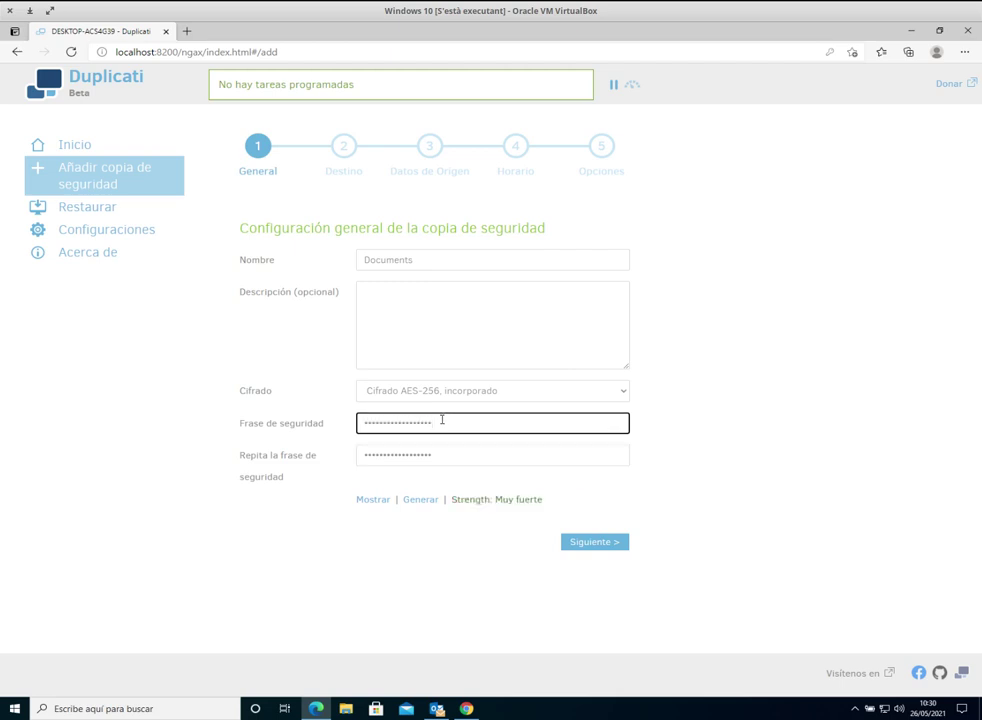
left_click(595, 545)
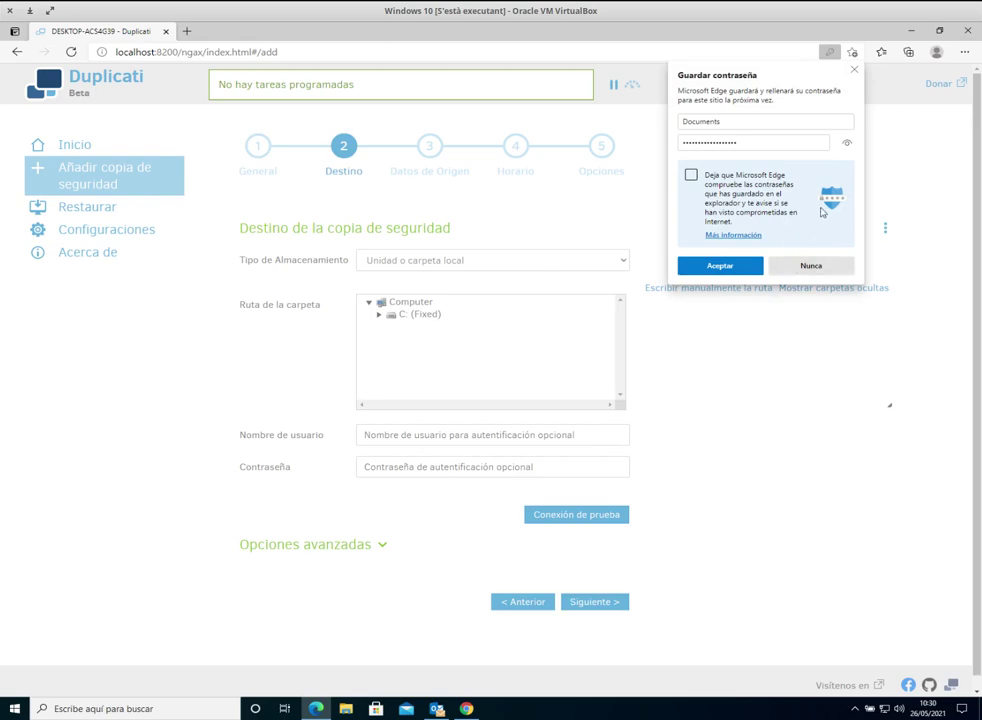
Step: Decline Edge's password prompt and set the storage type to WebDAV with Usar SSL enabled
left_click(813, 266)
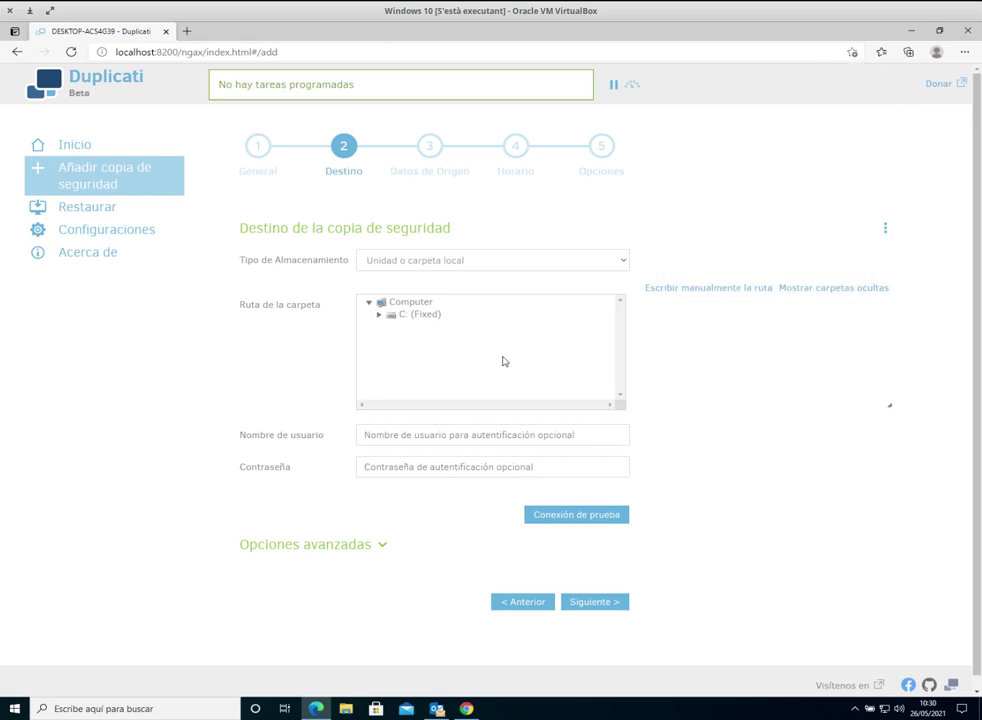
left_click(426, 263)
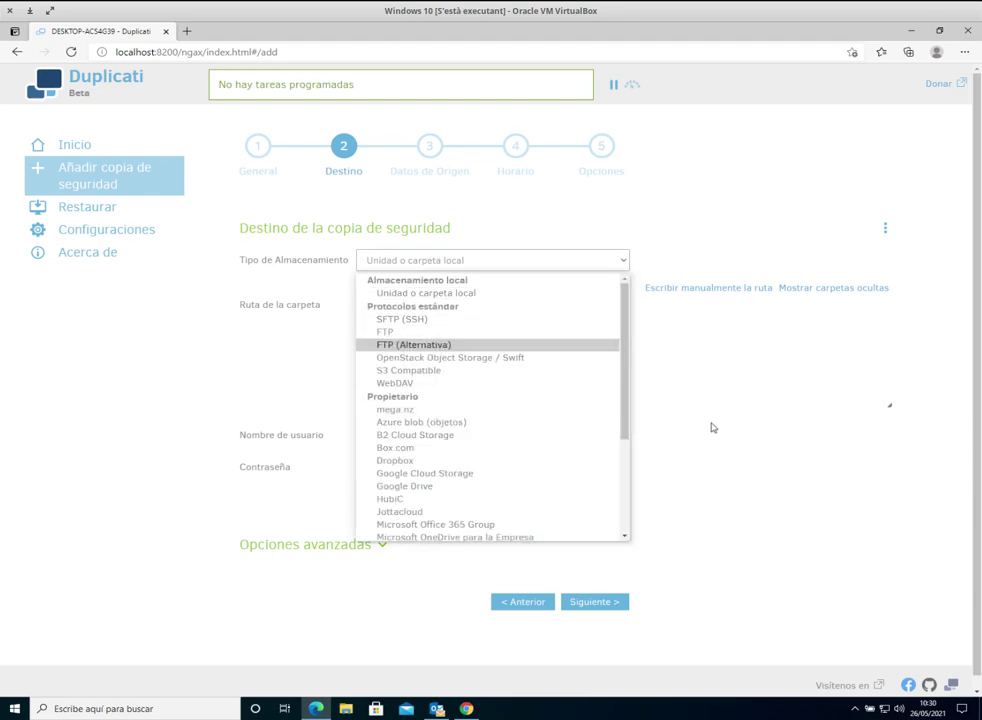
left_click(430, 383)
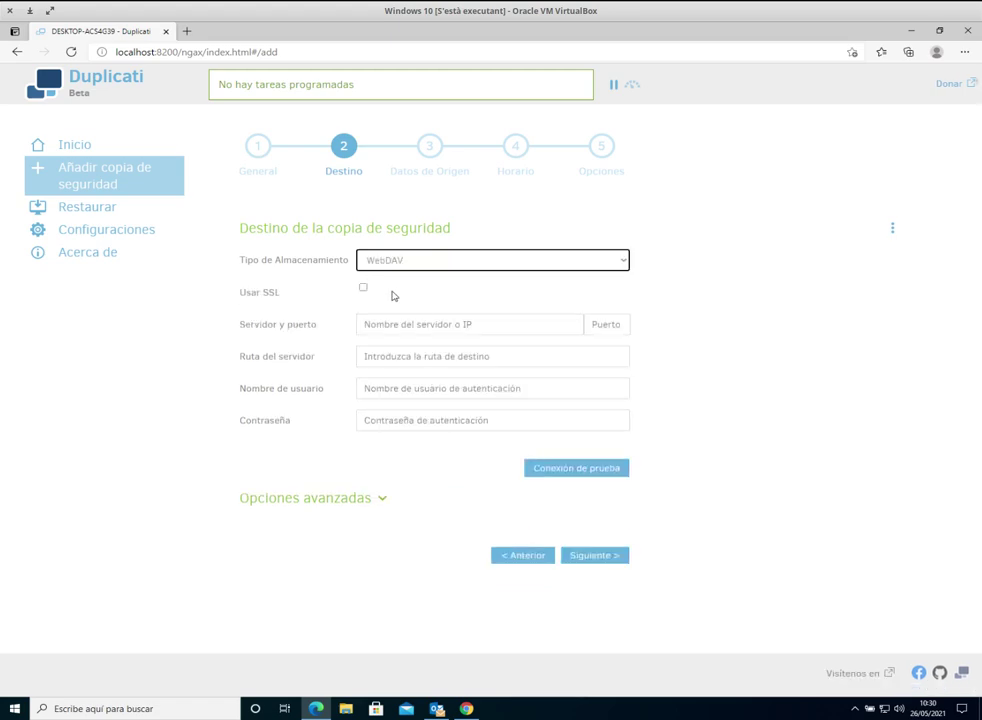
left_click(364, 289)
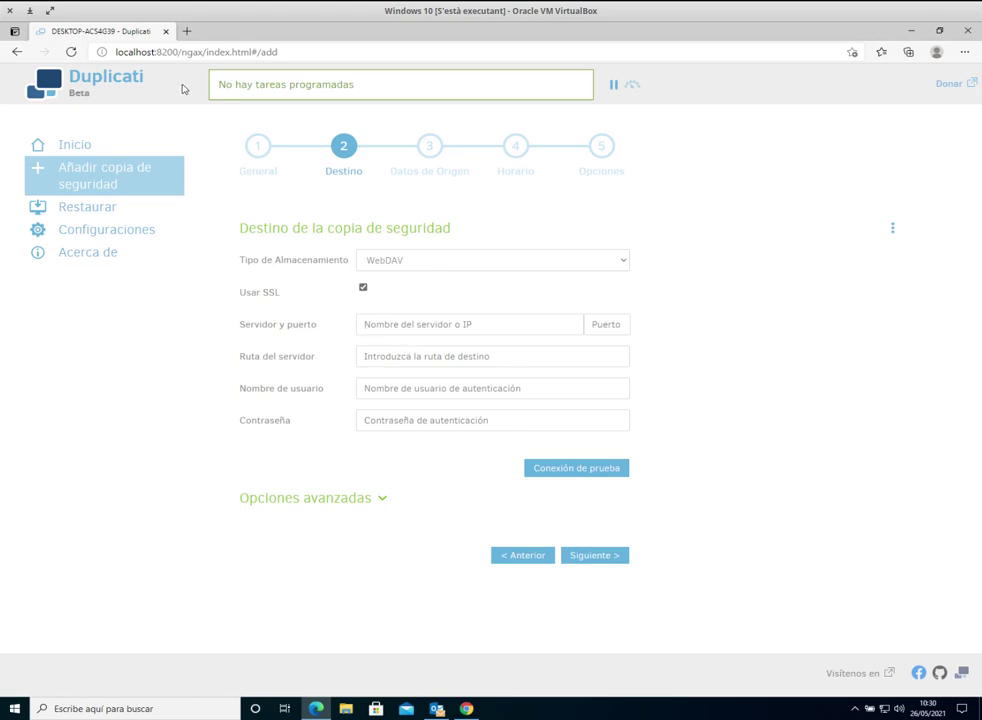
left_click(187, 32)
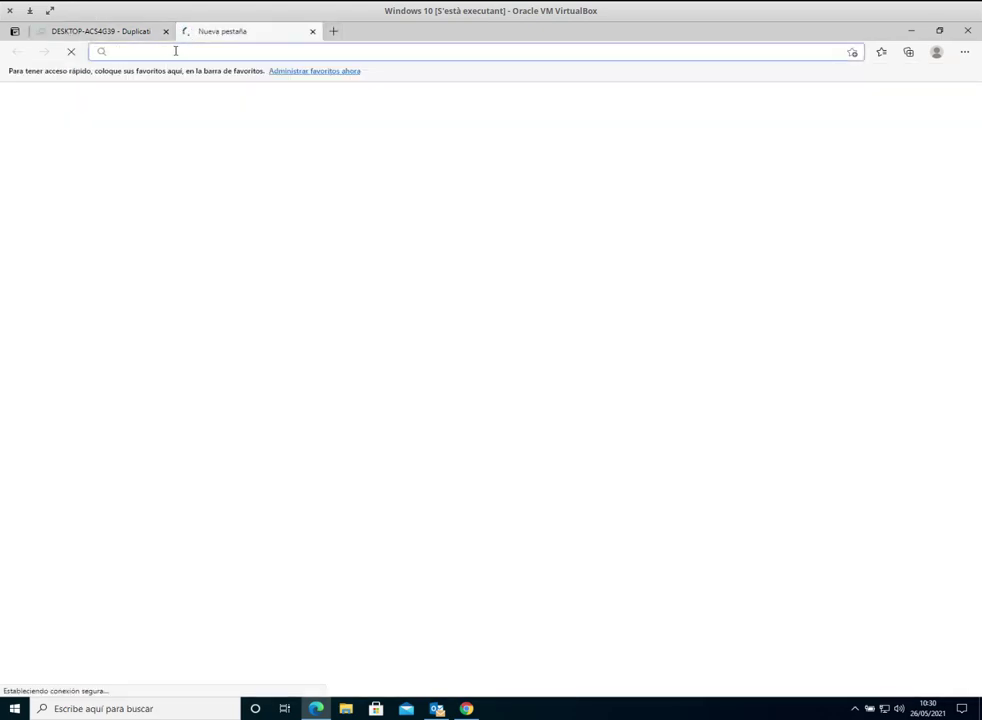
Step: Go to nextclouddemo.net and accept the privacy notice
type("de")
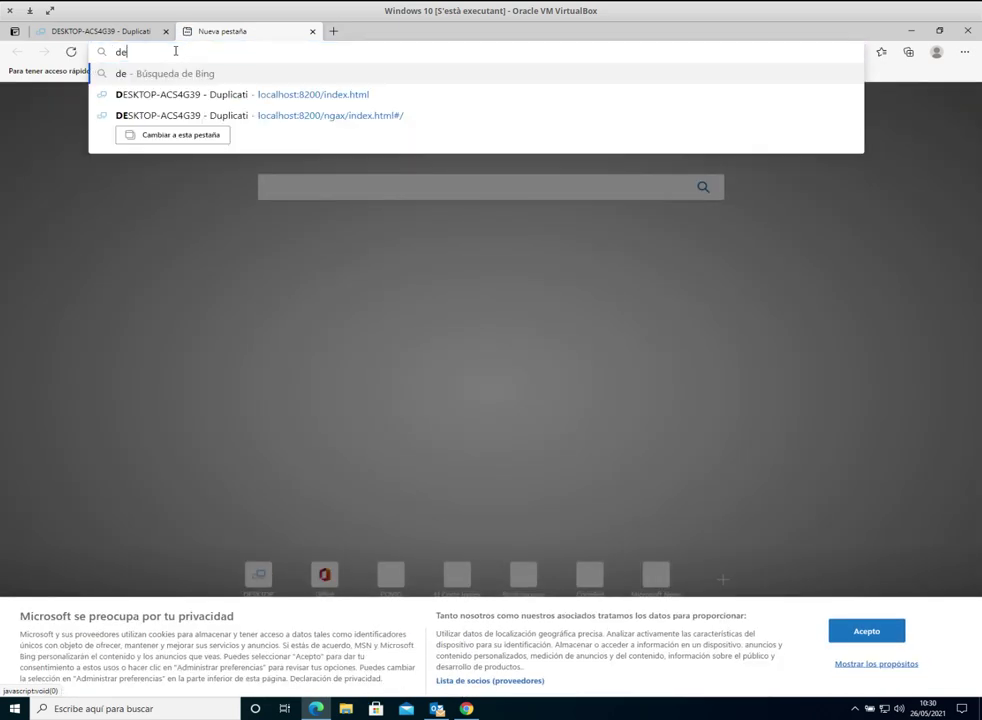
type("mo")
key("BackSpace")
key("BackSpace")
key("BackSpace")
key("BackSpace")
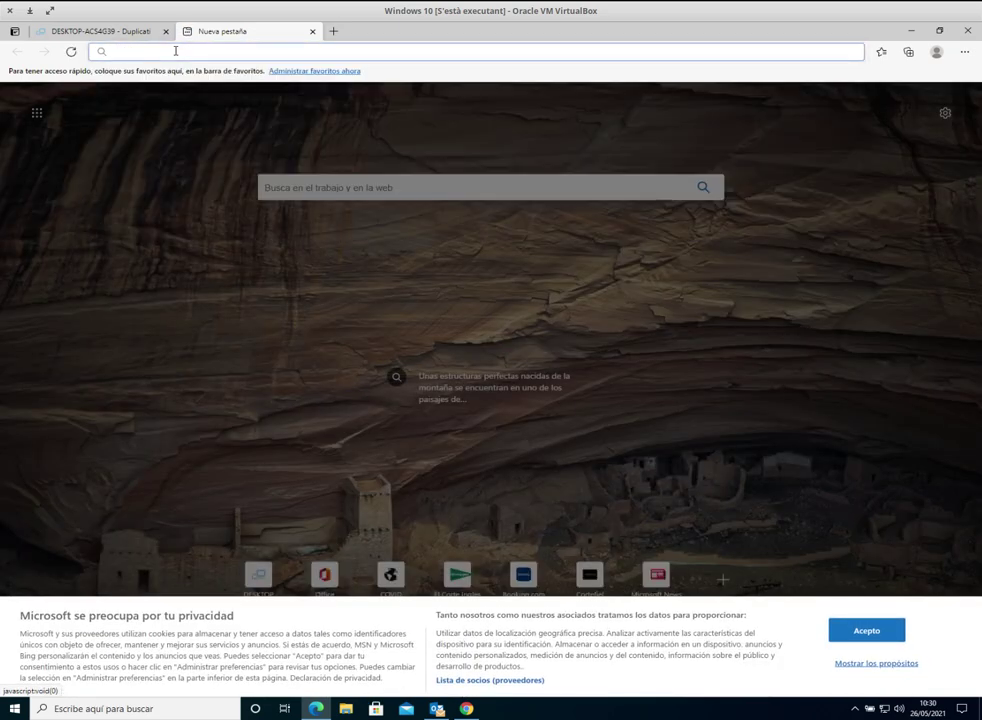
type("loca")
key("BackSpace")
key("BackSpace")
key("BackSpace")
key("BackSpace")
type("n")
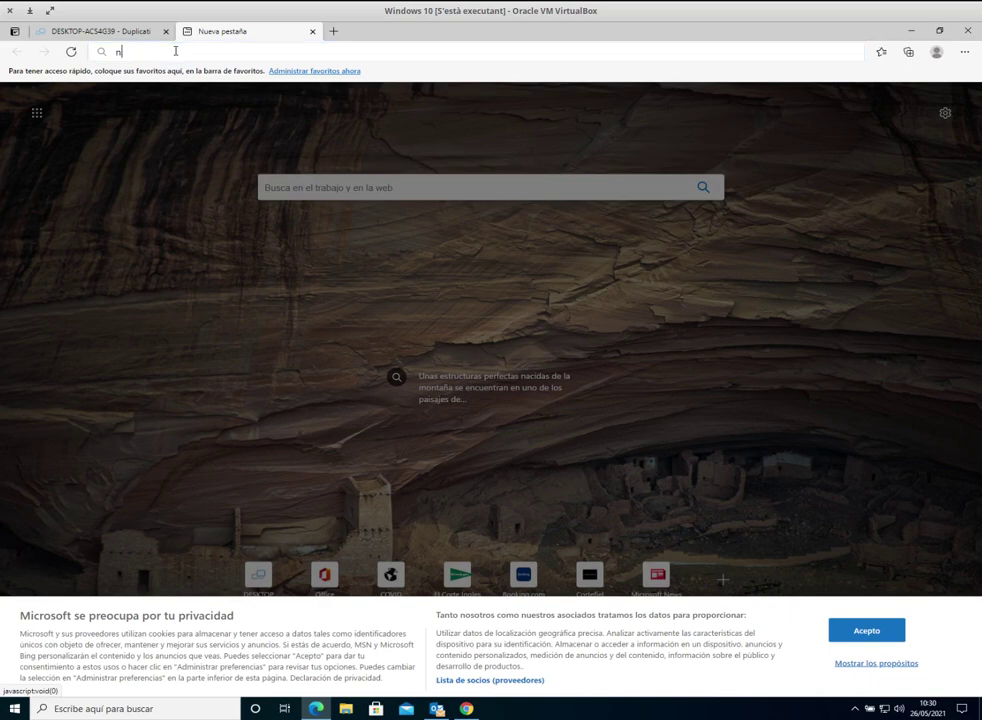
type("extcloudd")
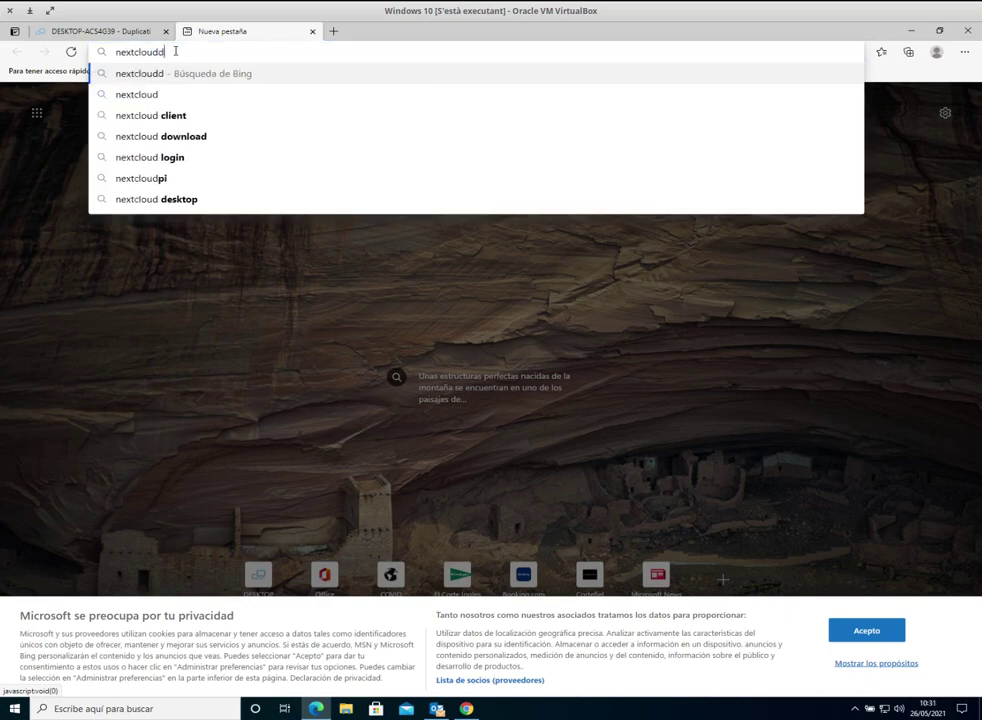
type("emo.net")
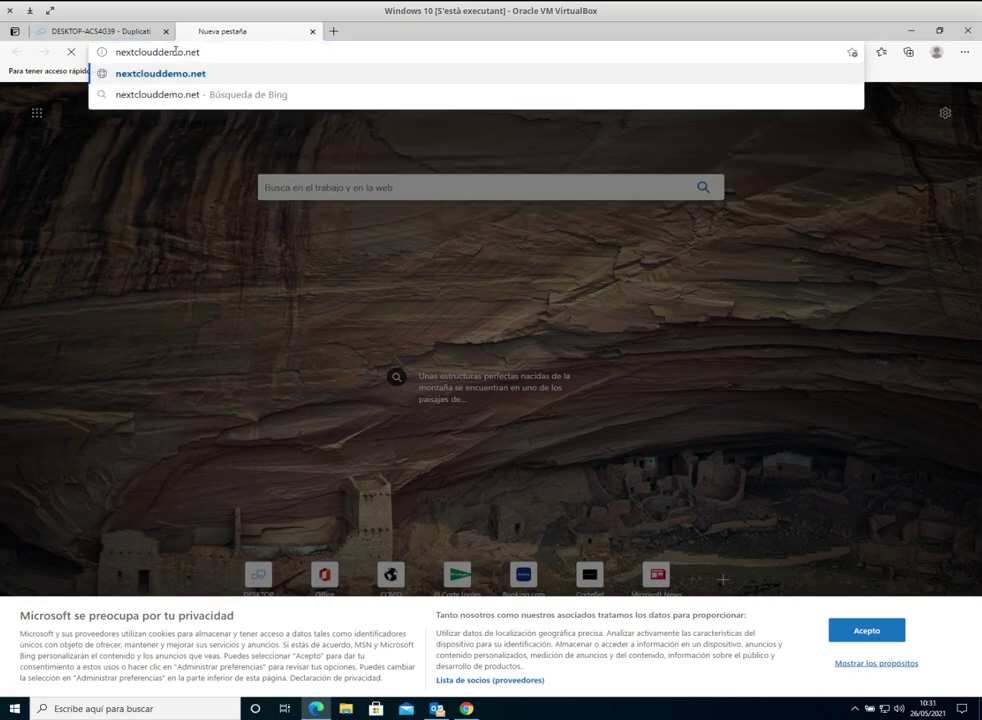
key("Return")
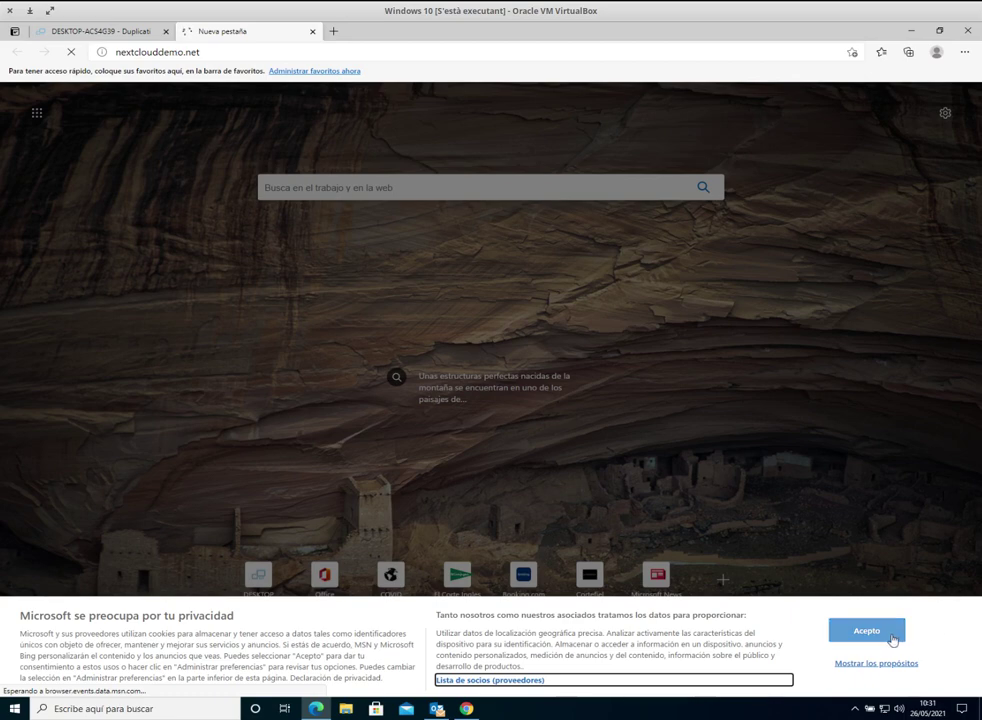
left_click(884, 631)
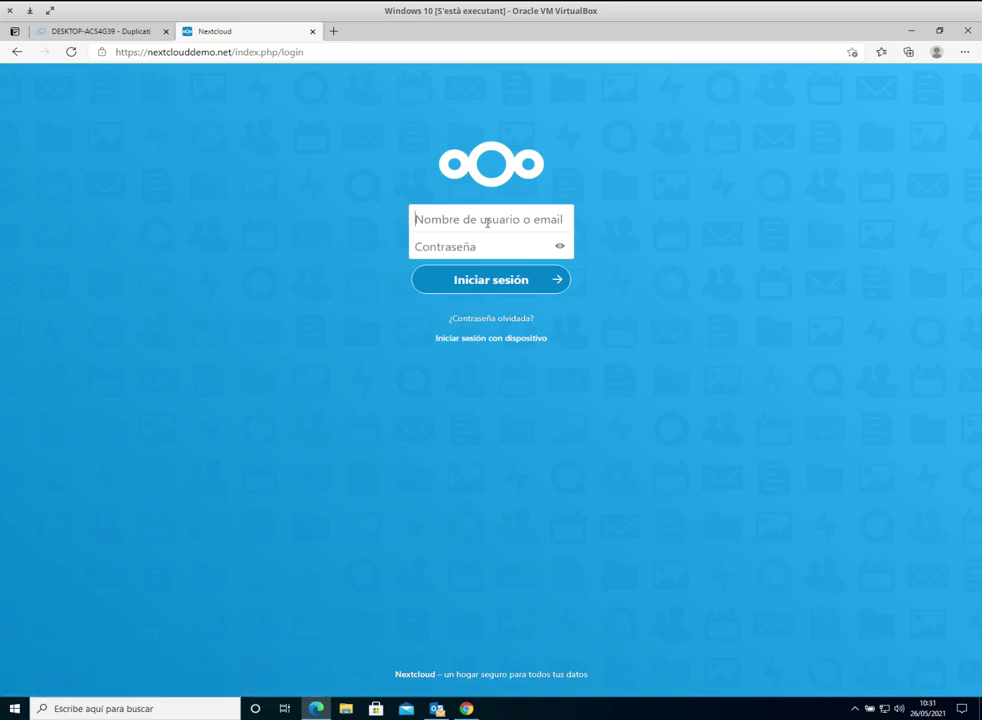
Step: Log in to Nextcloud with the demo account's username and password
type("demo")
key("Tab")
type("••••••••••")
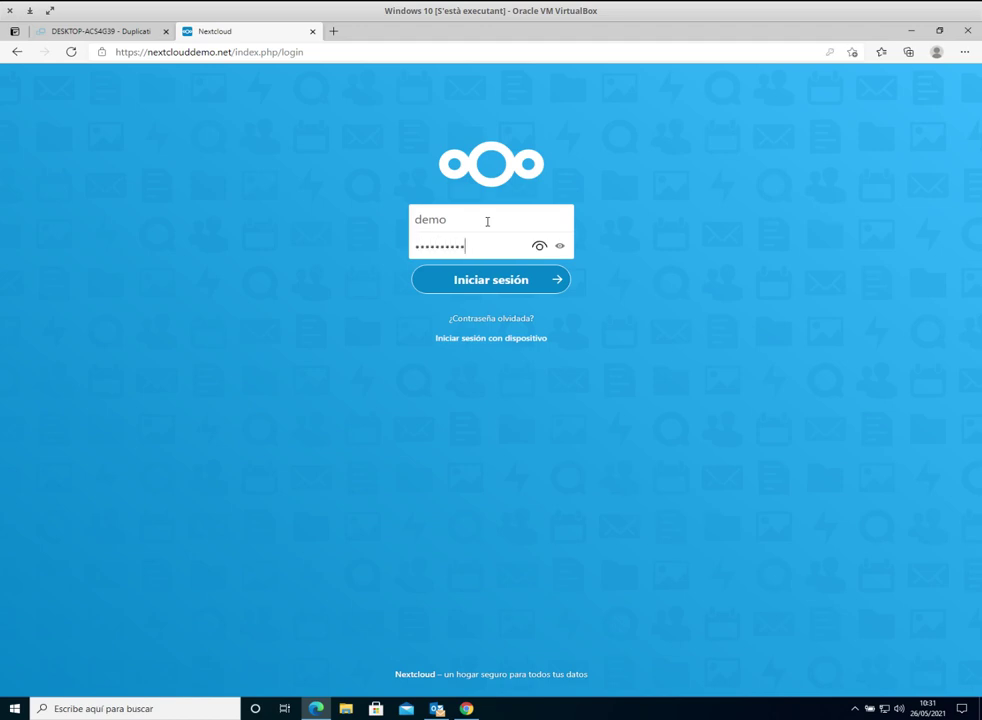
type("•••")
key("Return")
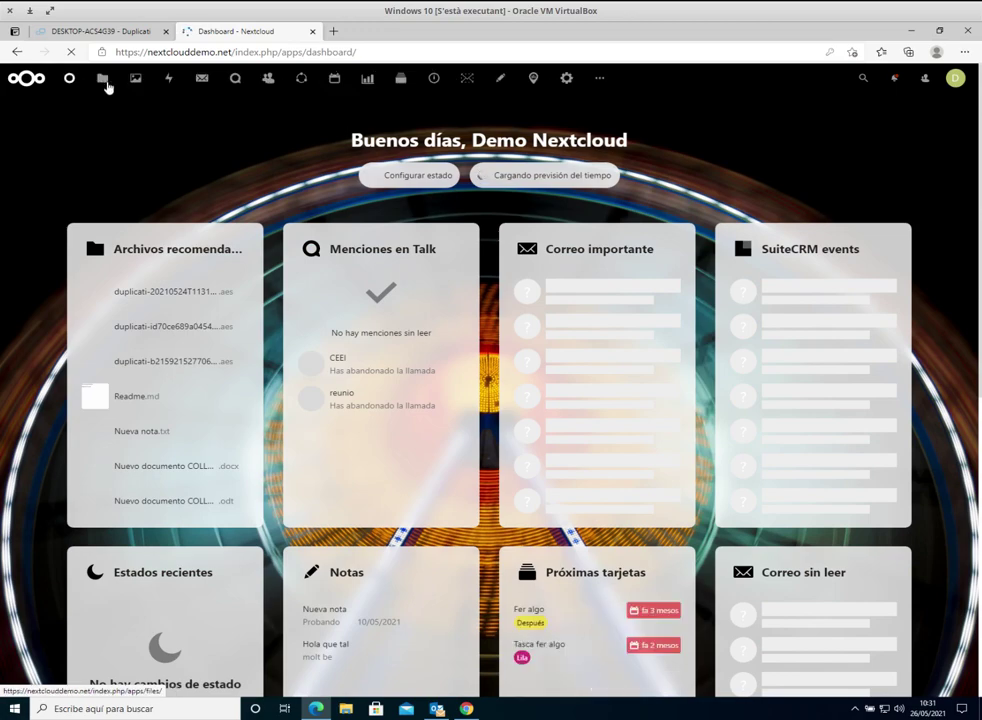
Step: Copy the account's WebDAV address from the Files app's Ajustes section
left_click(106, 86)
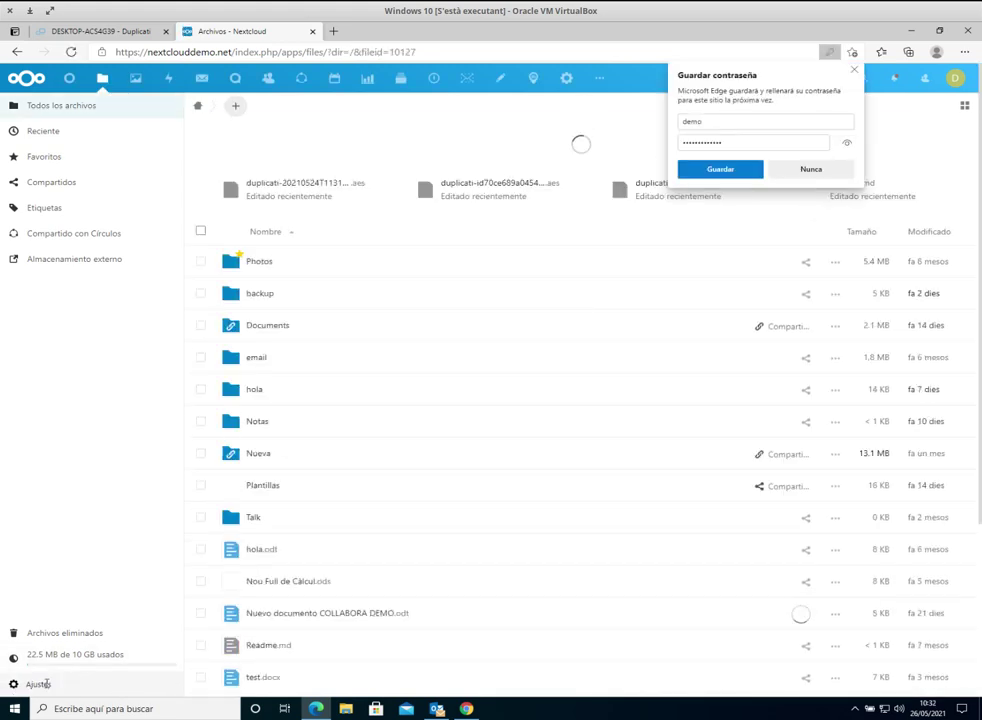
left_click(45, 686)
left_click(45, 650)
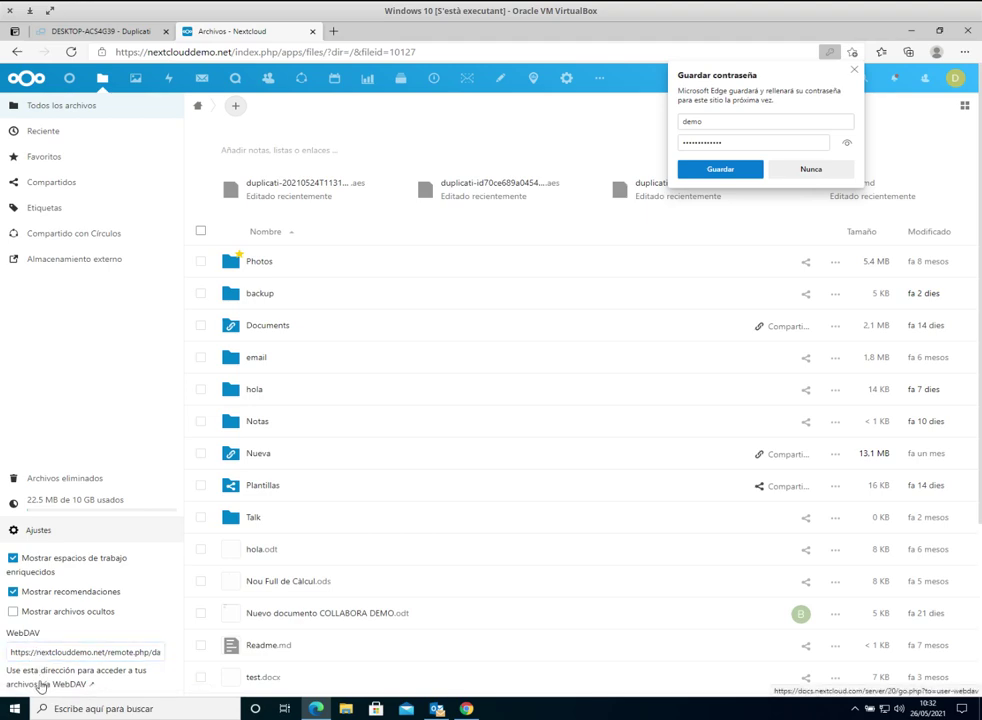
left_click(6, 651)
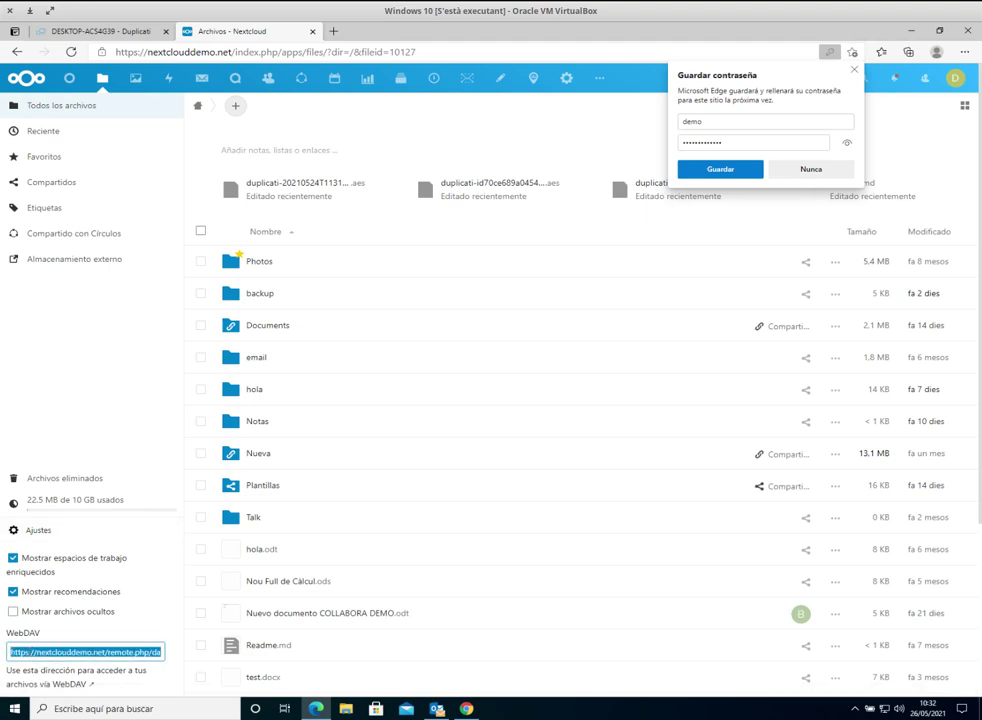
right_click(42, 650)
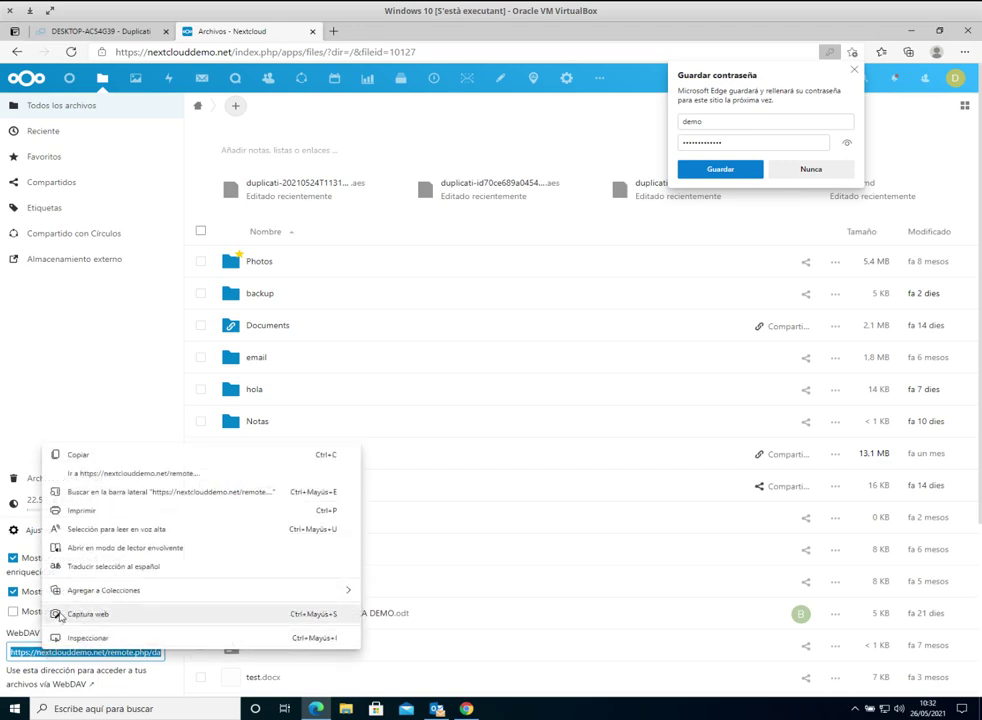
left_click(94, 456)
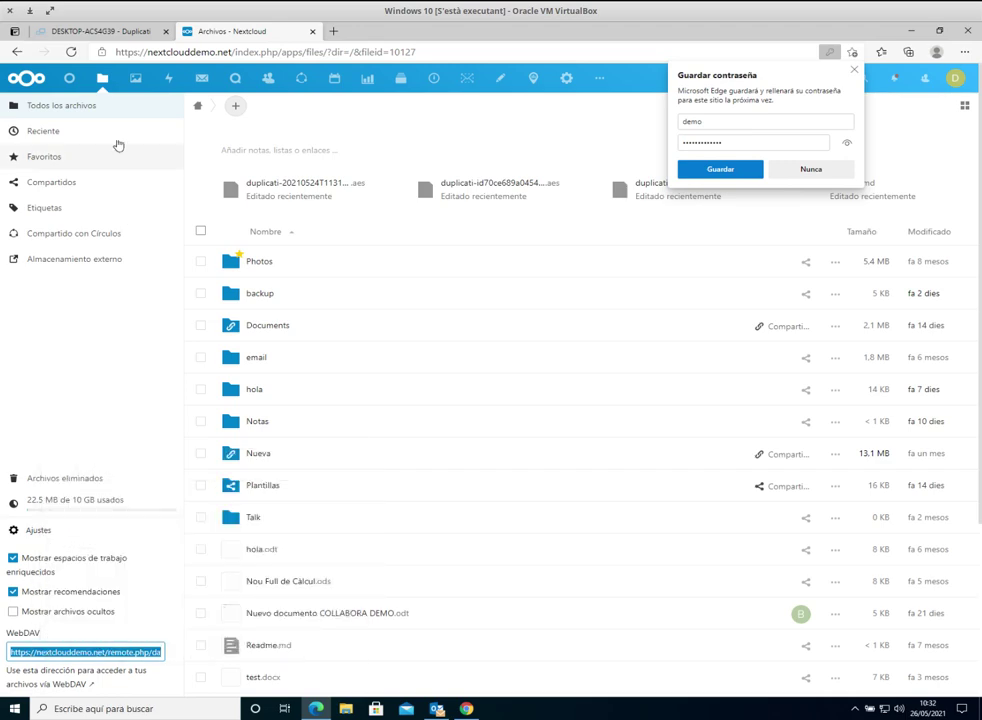
left_click(87, 28)
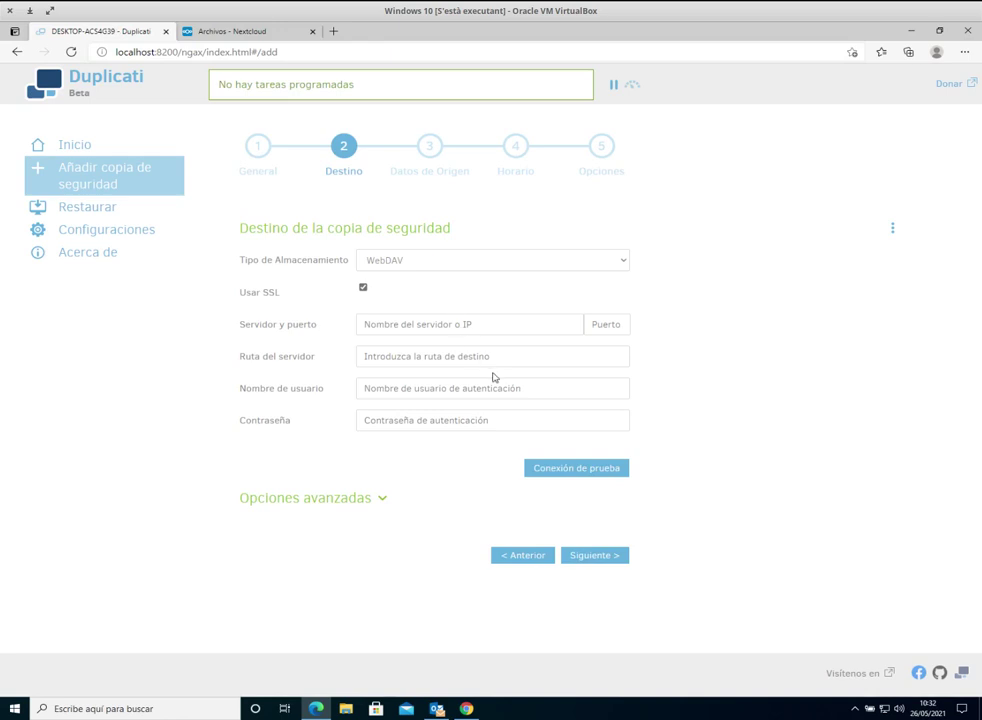
left_click(395, 323)
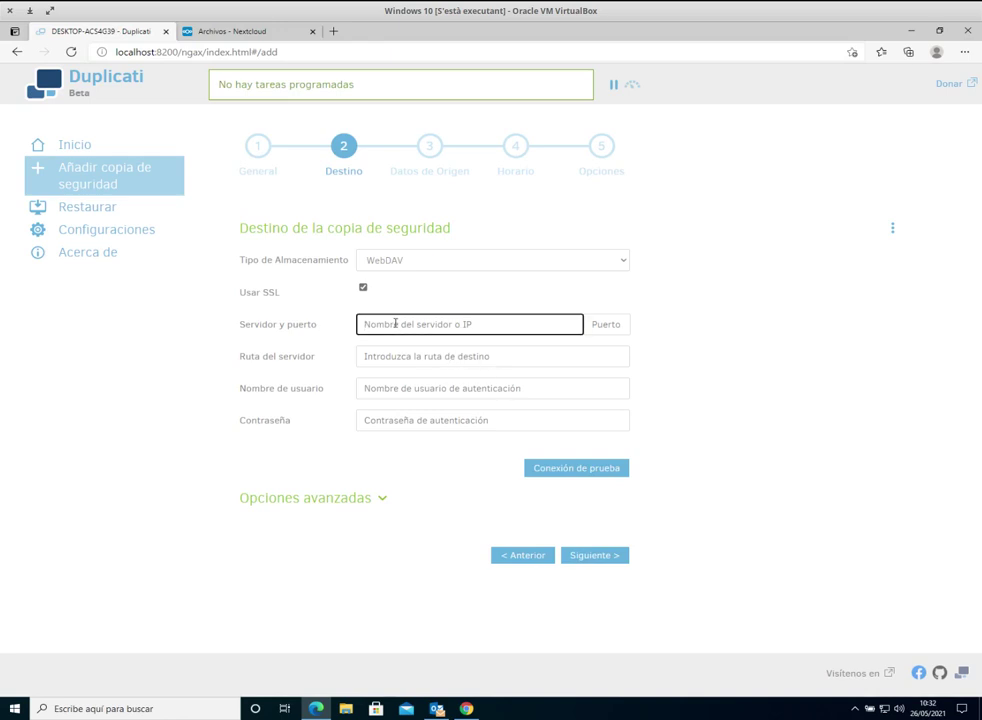
key("ctrl+v")
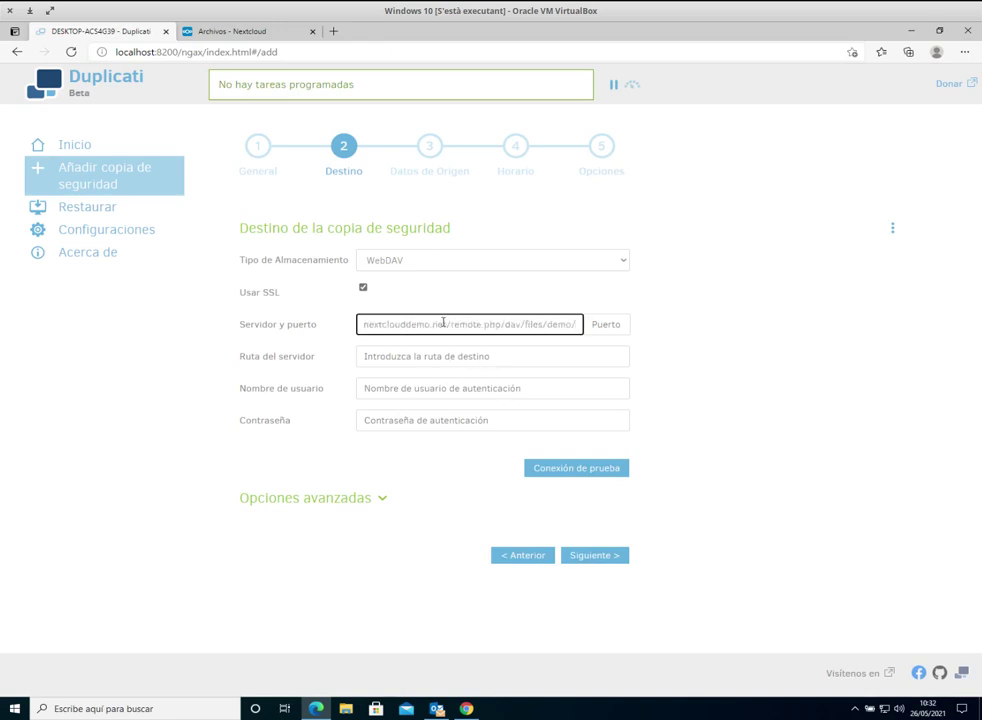
left_click_drag(422, 323, 355, 323)
left_click(391, 325)
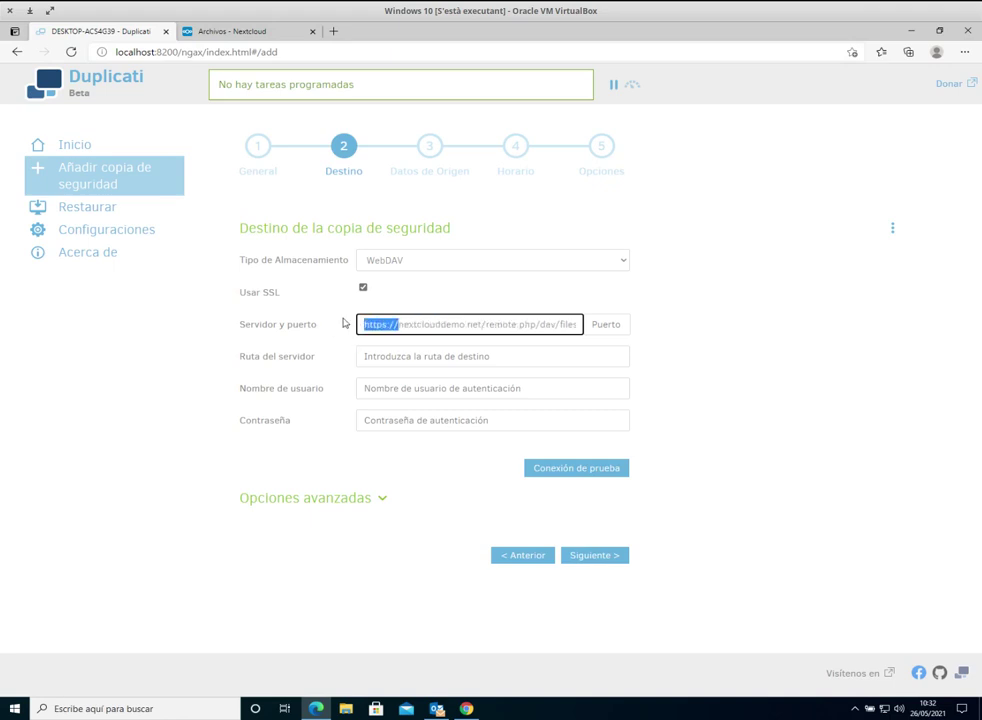
key("BackSpace")
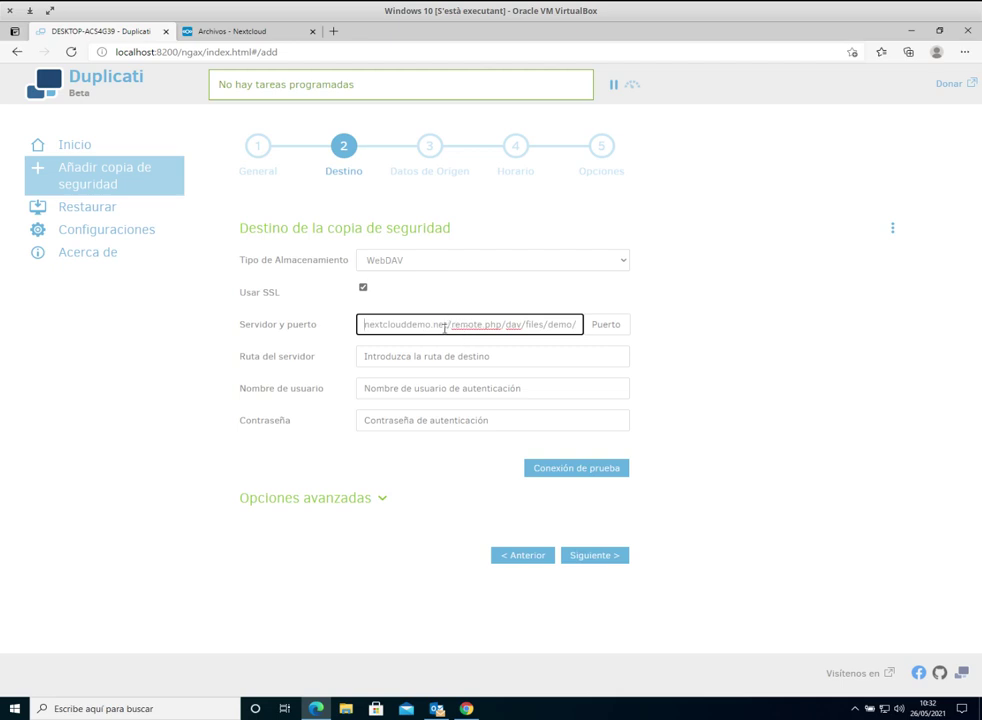
Step: Move /remote.php/dav/files/demo/ from the server field into Ruta del servidor
left_click_drag(451, 325, 590, 331)
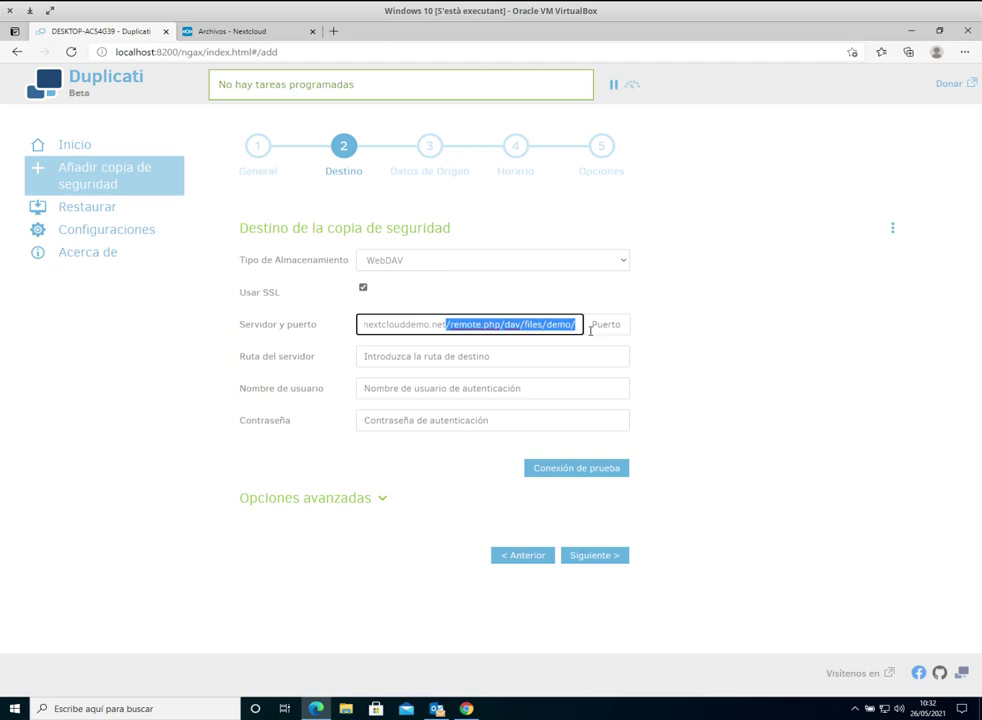
key("ctrl+x")
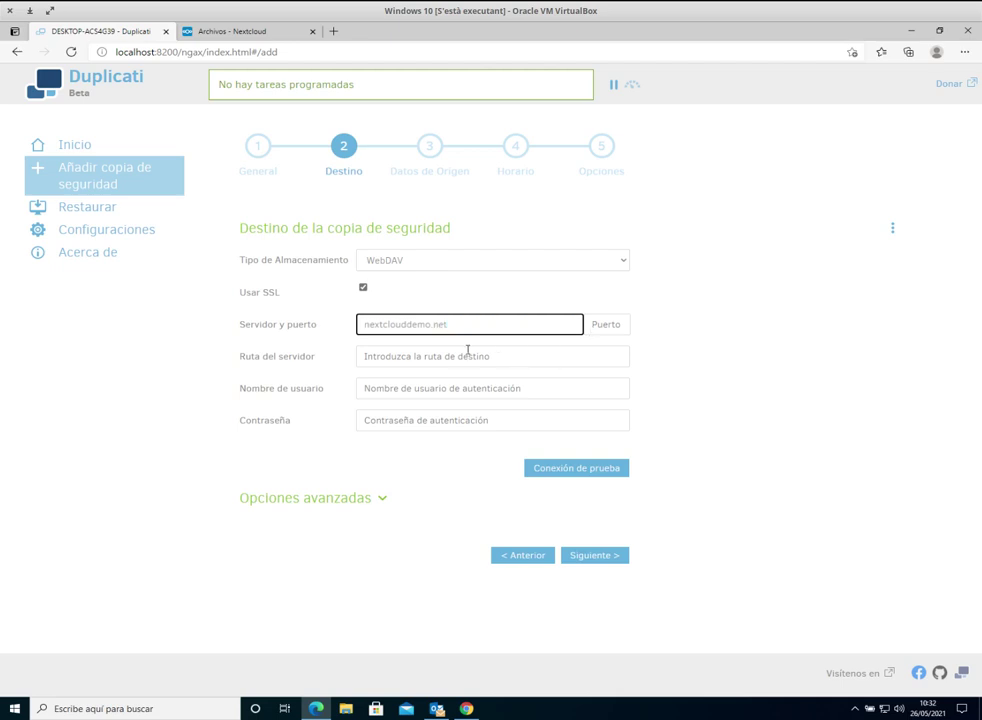
left_click(451, 356)
key("ctrl+v")
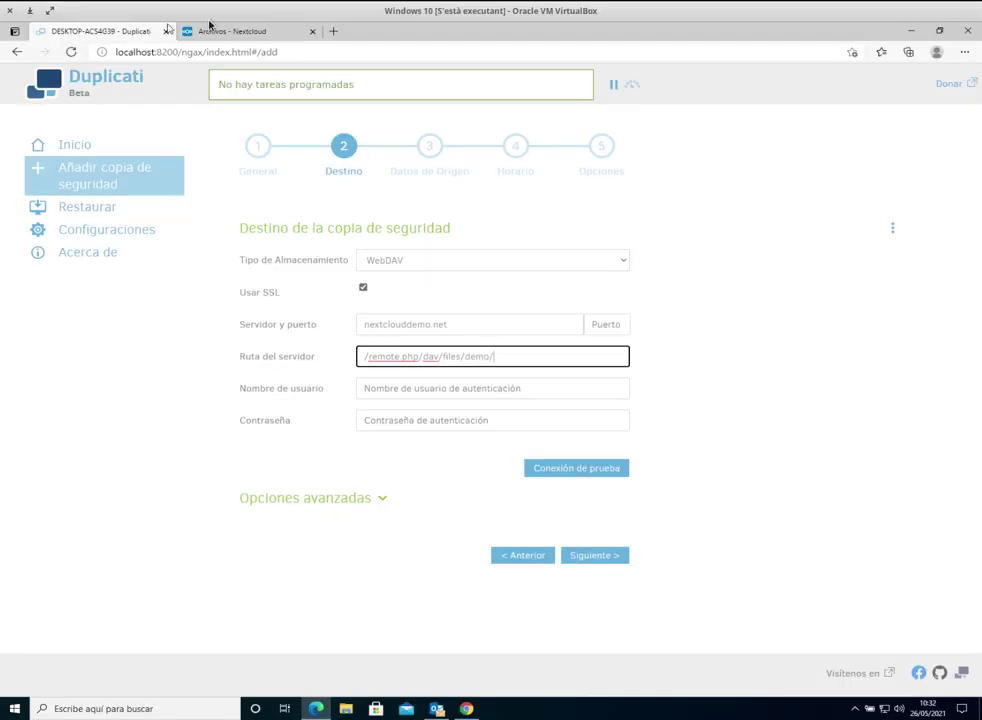
left_click(225, 31)
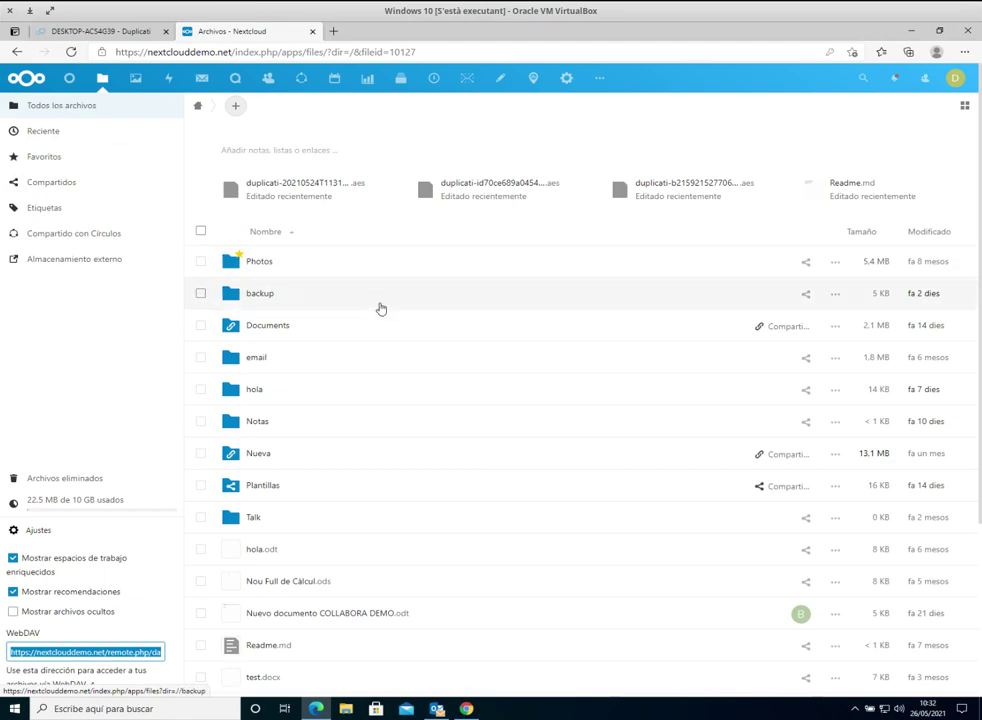
Step: Scroll through the Nextcloud root file list, then return to the Duplicati destination form
scroll(380, 308, "down", 3)
scroll(380, 308, "up", 1)
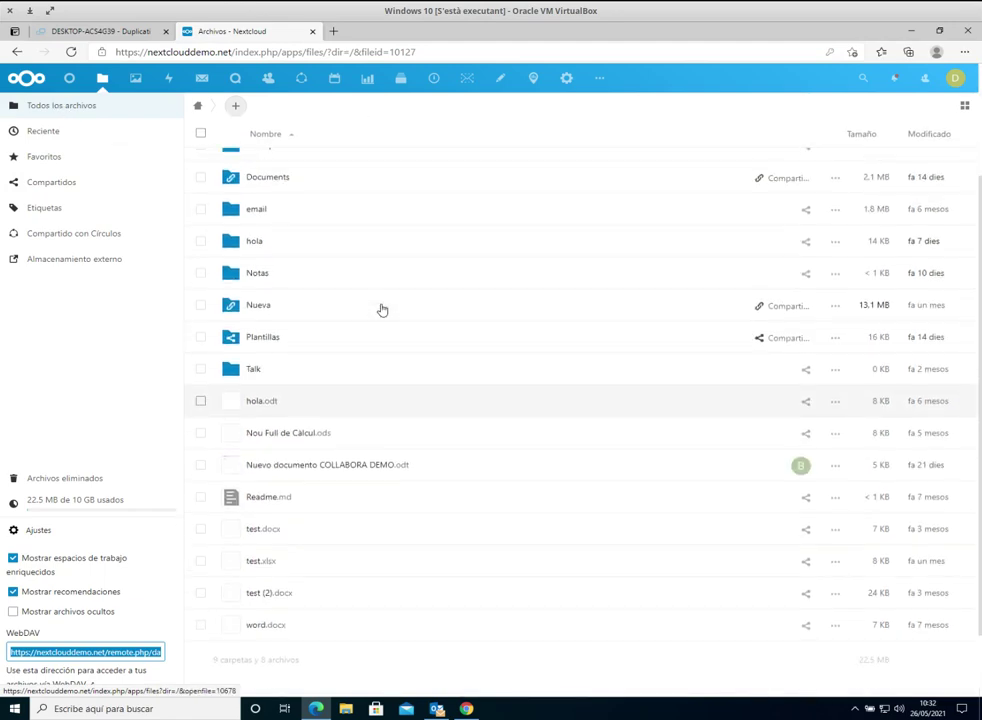
scroll(381, 309, "up", 3)
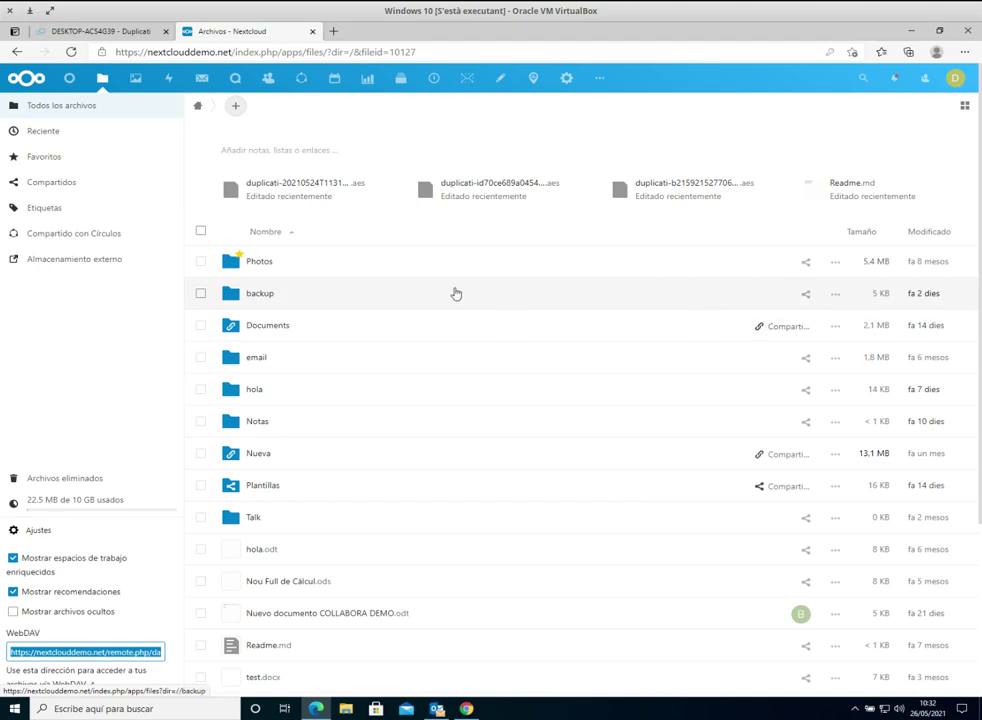
left_click(75, 28)
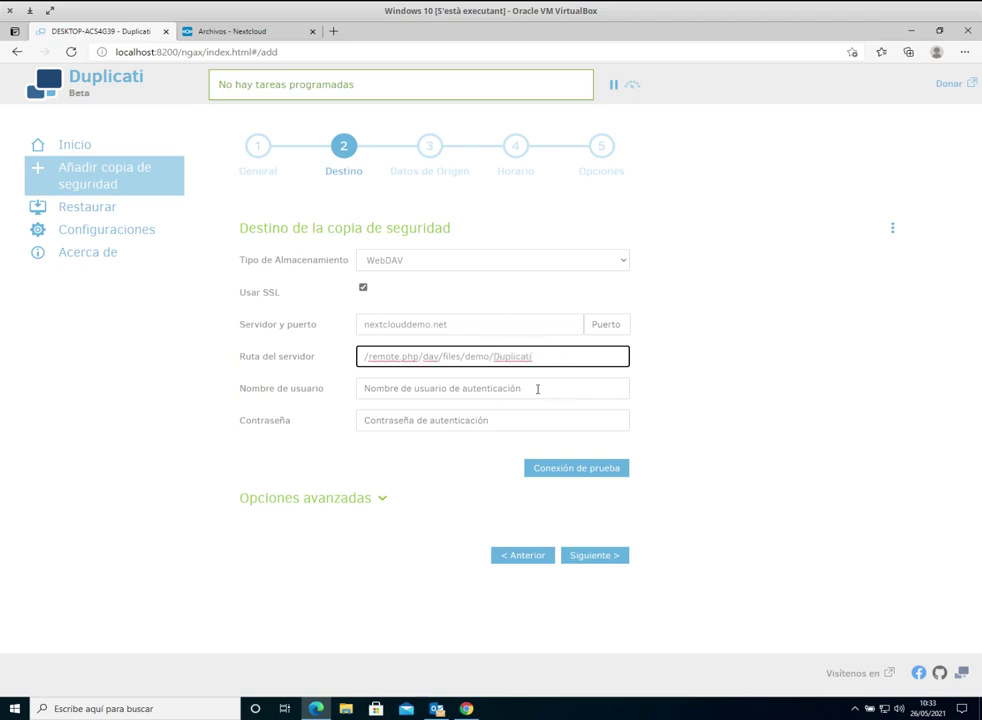
Step: Enter the account username and password, then test the connection, creating the missing Duplicati folder
left_click(533, 390)
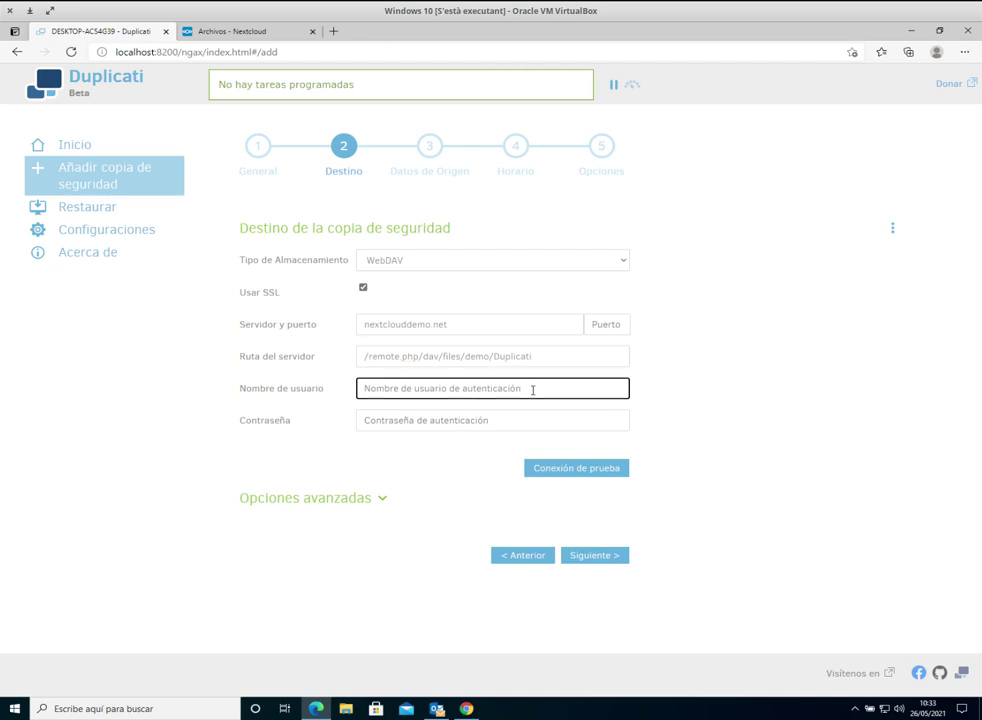
type("demo")
key("Tab")
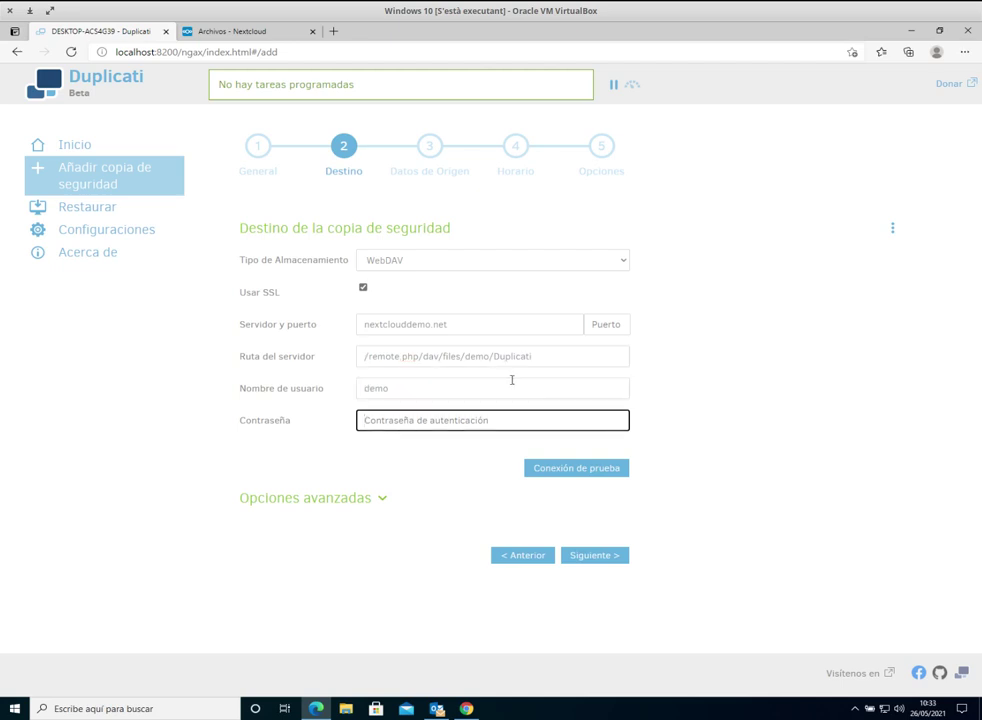
type("d")
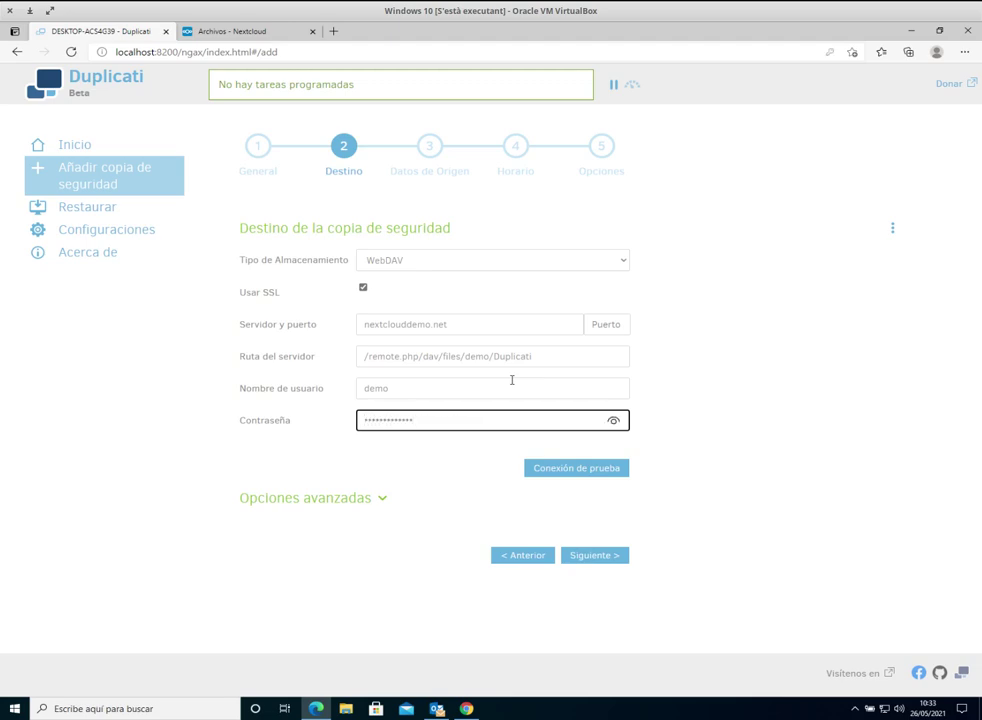
left_click(620, 466)
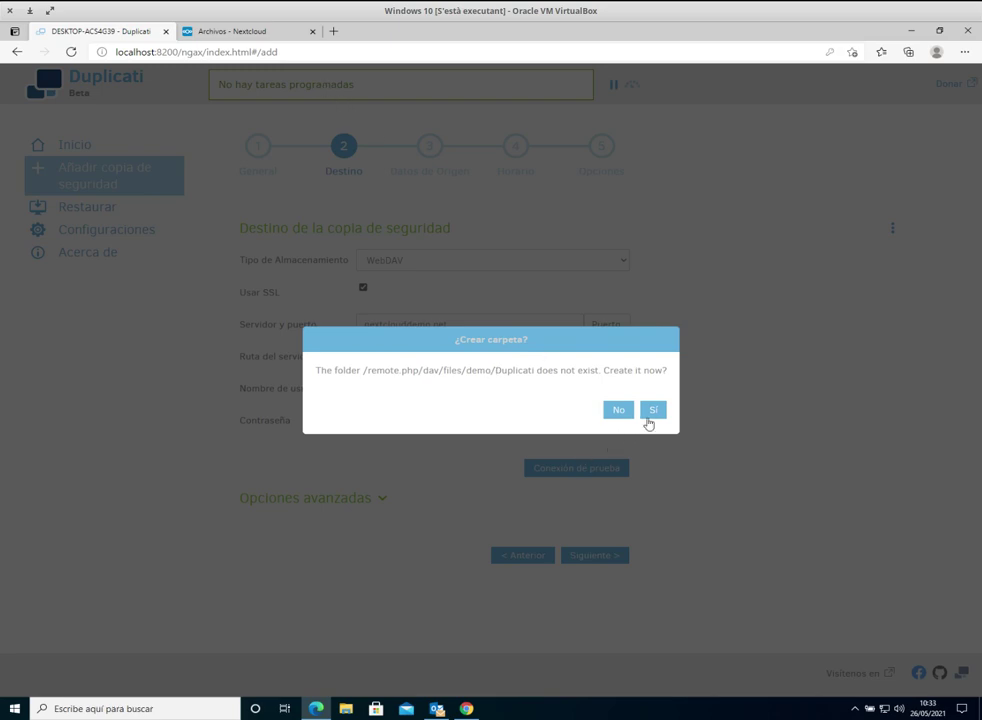
left_click(652, 410)
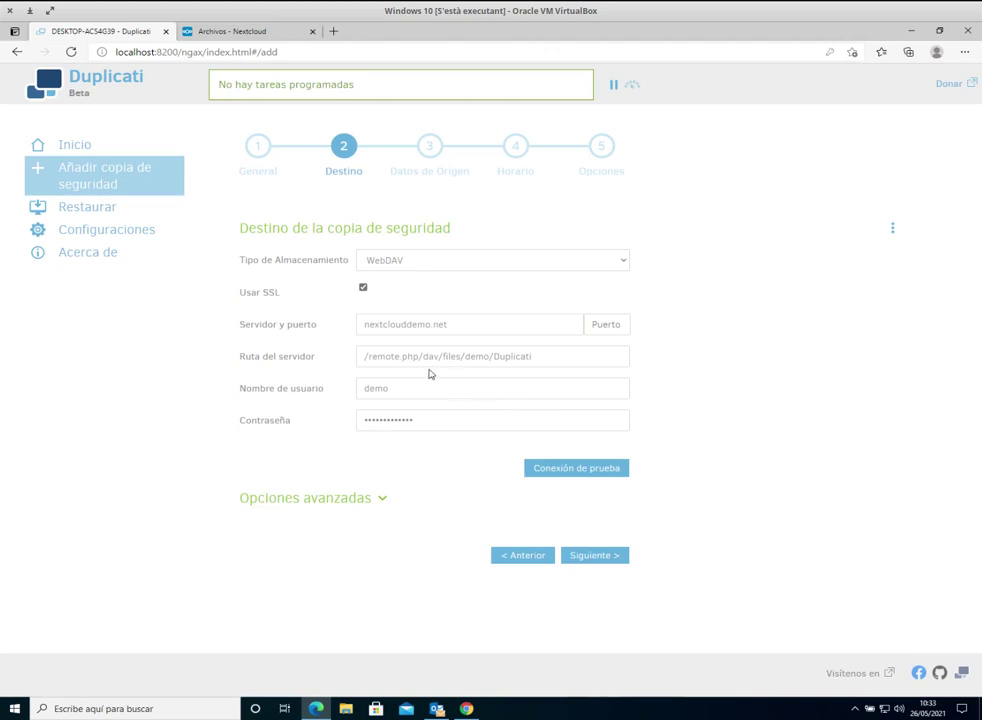
left_click(496, 357)
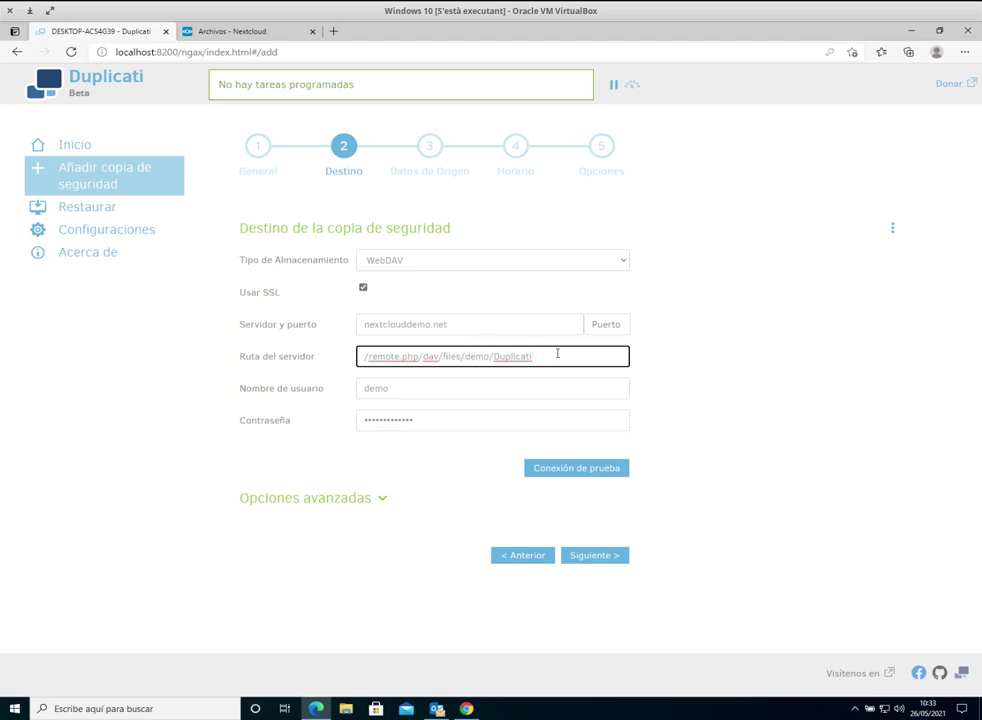
left_click(230, 31)
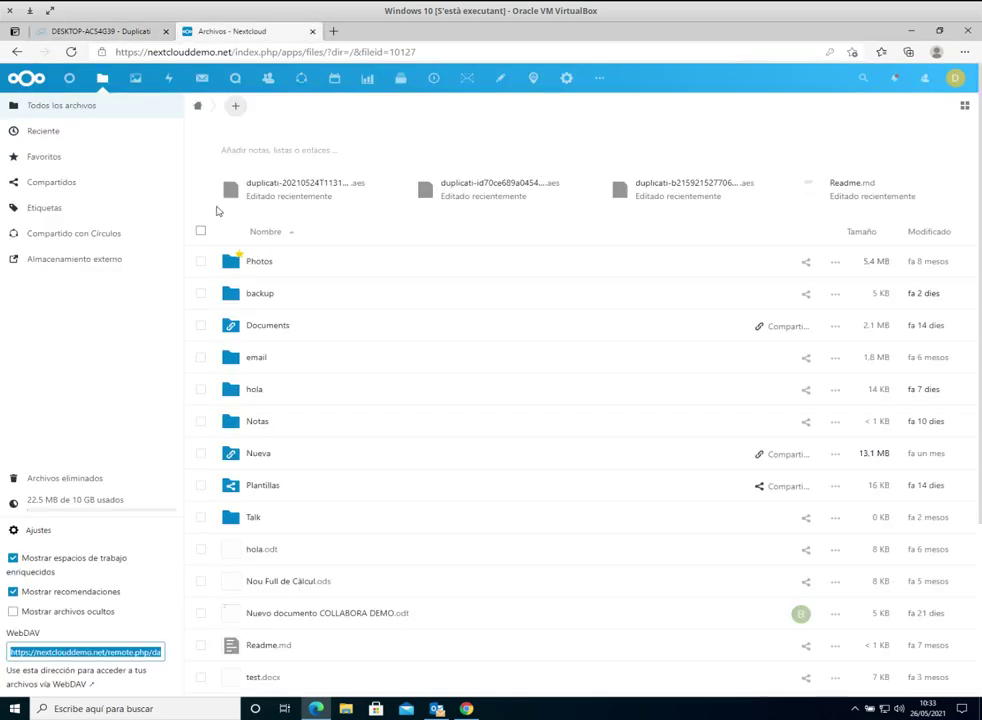
left_click(68, 654)
left_click(81, 652)
left_click(109, 652)
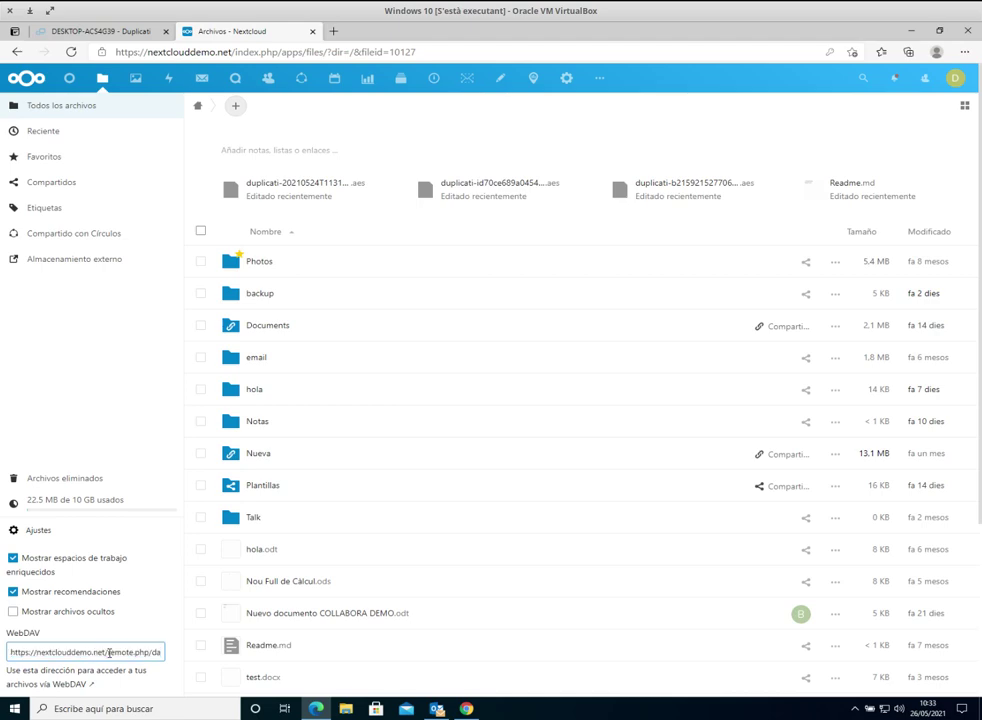
double_click(103, 651)
left_click(103, 651)
left_click(102, 650)
left_click_drag(104, 651, 114, 651)
left_click(104, 651)
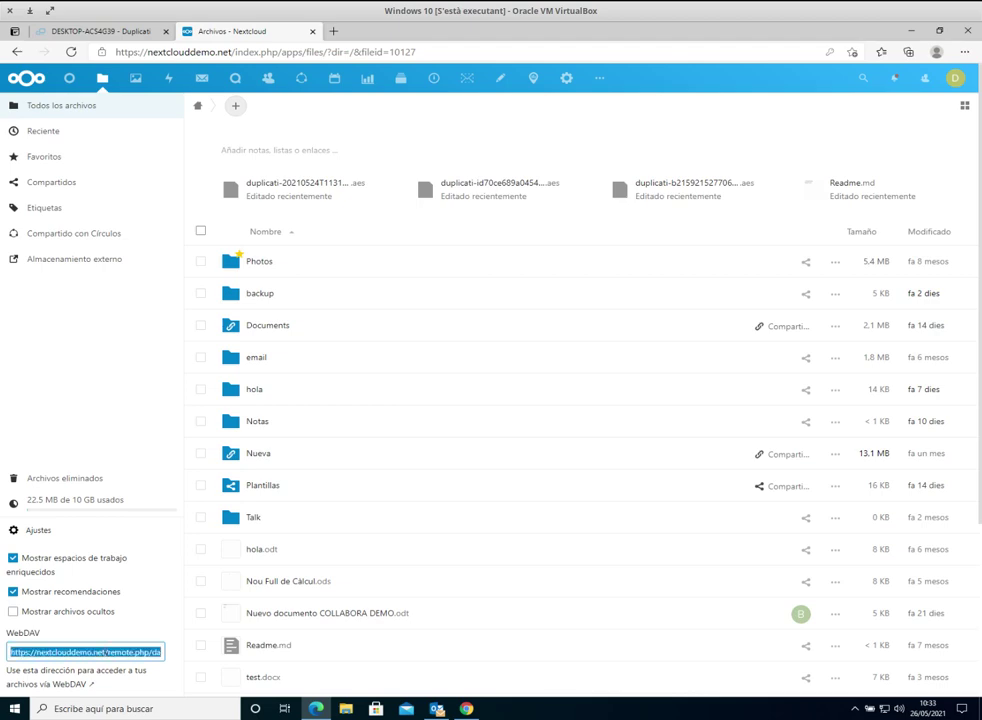
left_click(105, 651)
left_click_drag(105, 651, 175, 665)
scroll(148, 668, "down", 3)
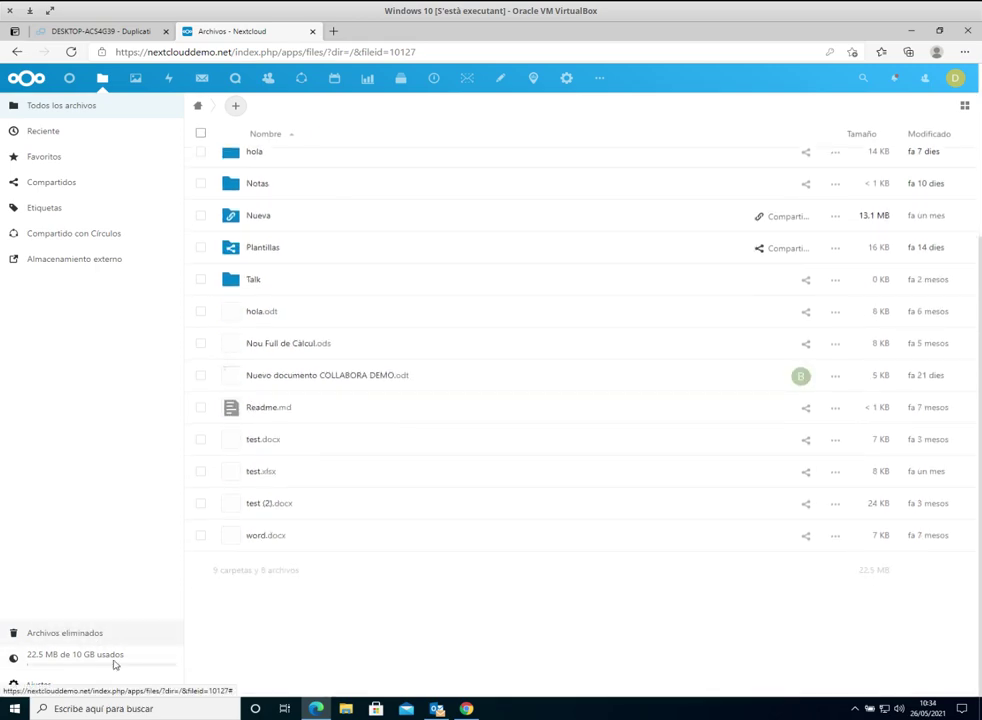
left_click(80, 684)
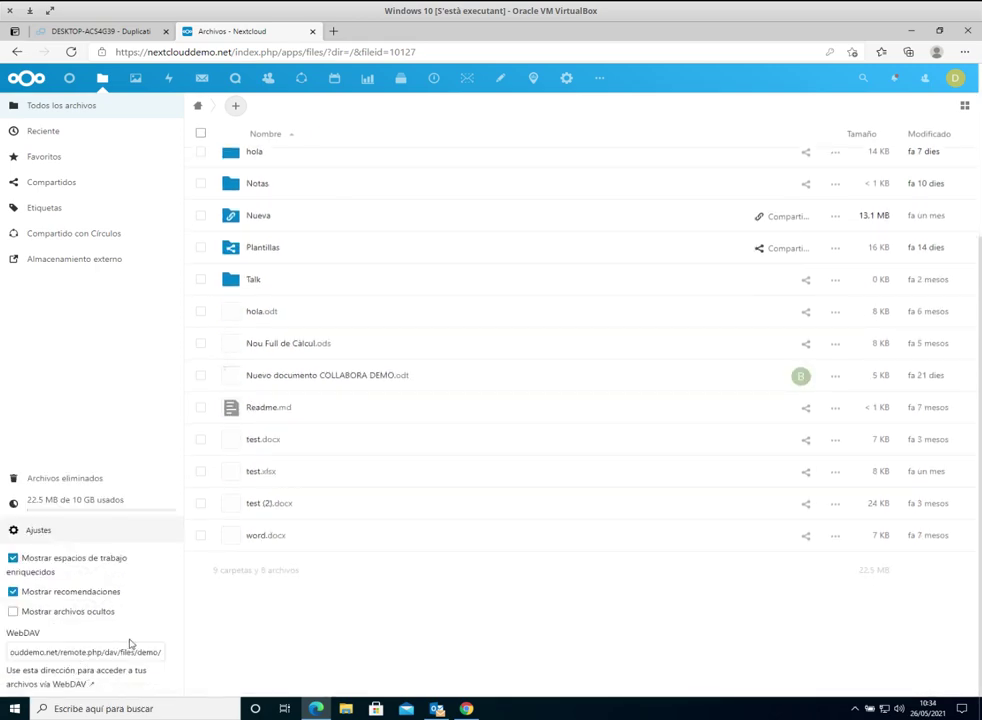
left_click(124, 33)
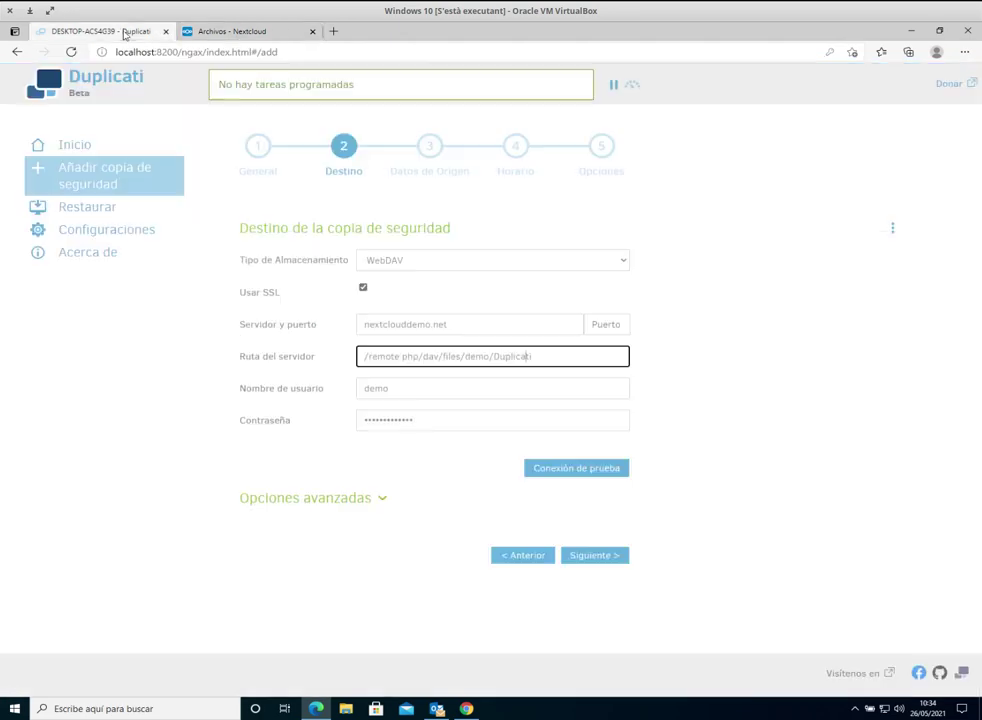
Step: Review the destination's advanced options without adding any, then proceed to the Datos de origen step
left_click(482, 386)
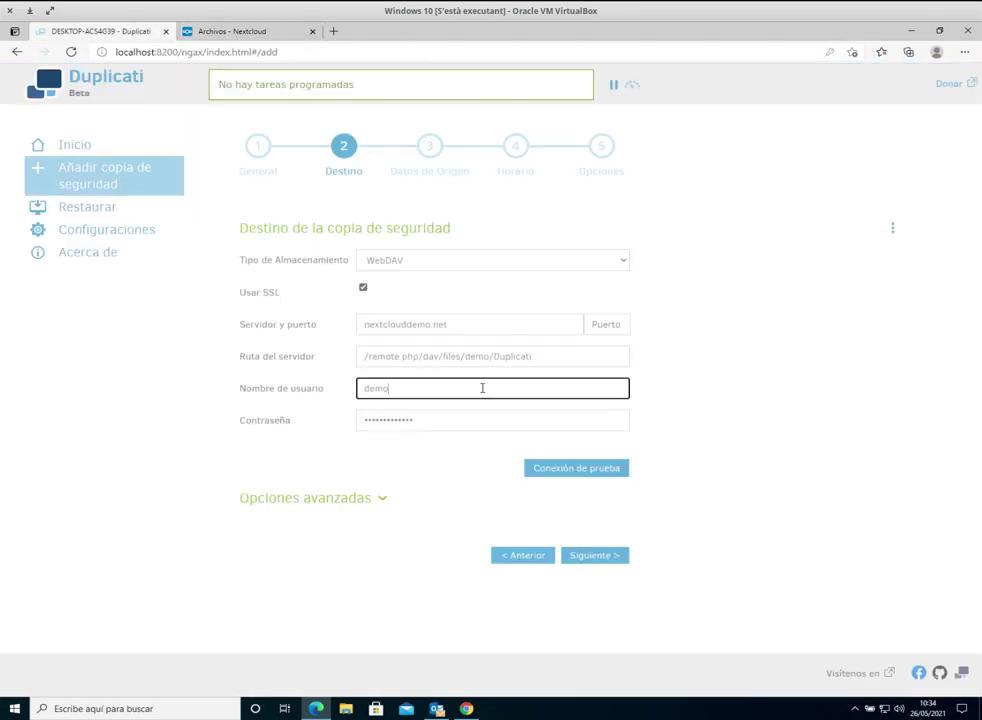
left_click(389, 504)
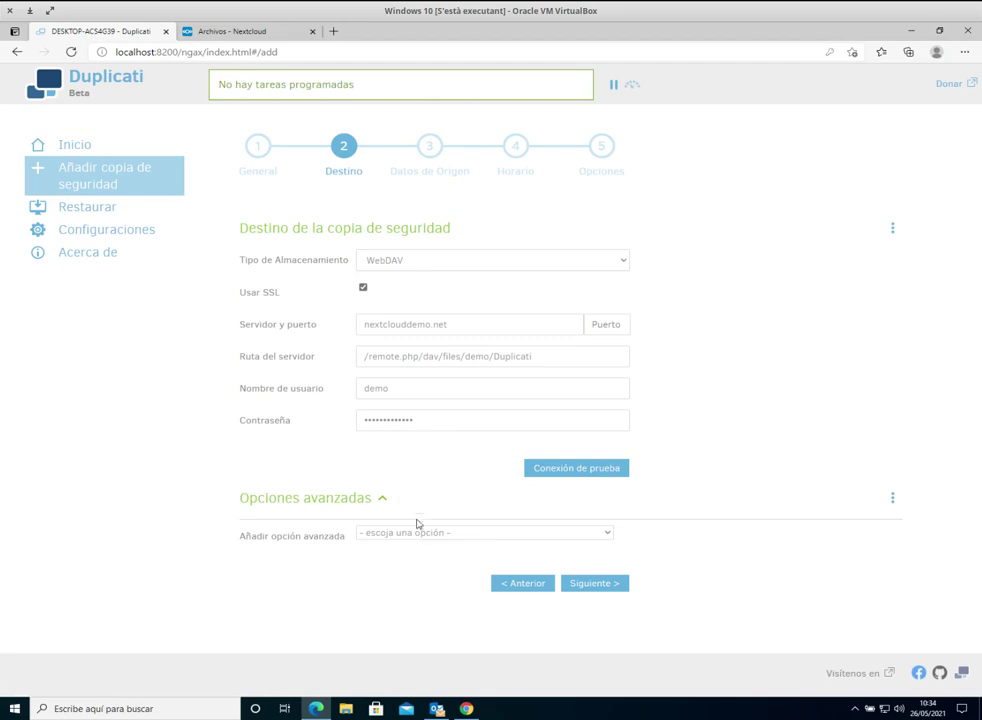
left_click(415, 531)
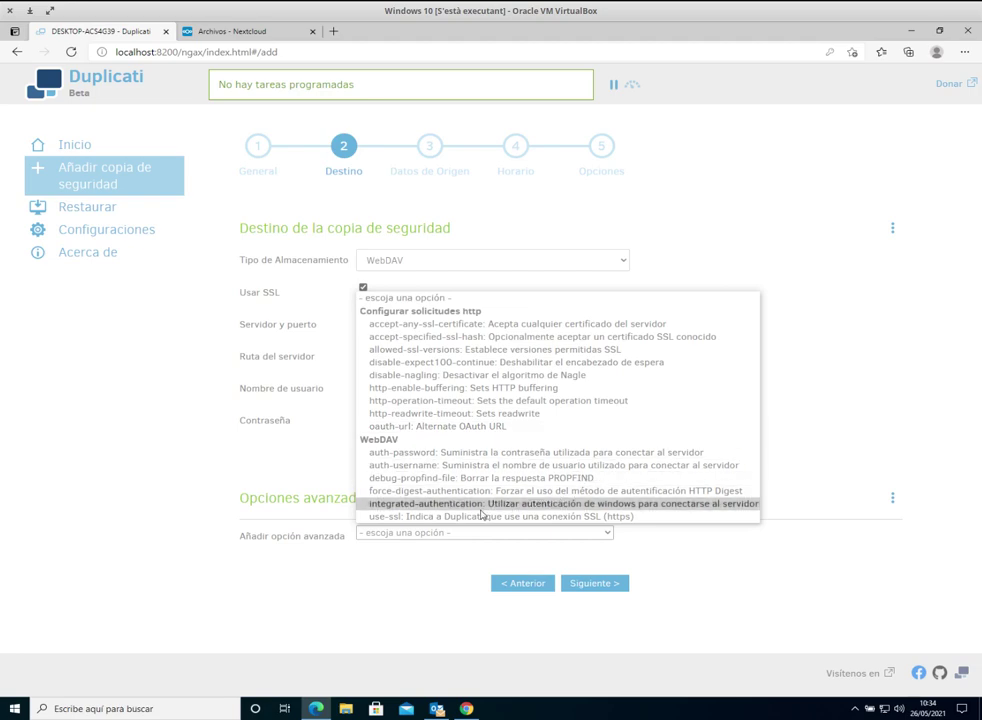
left_click(364, 575)
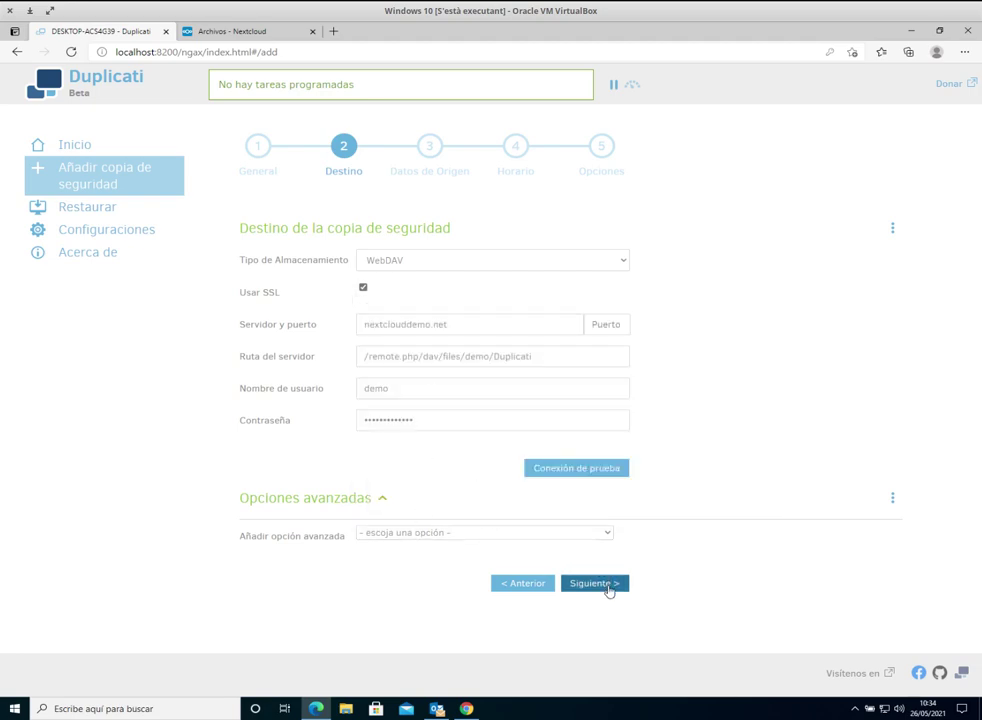
left_click(607, 584)
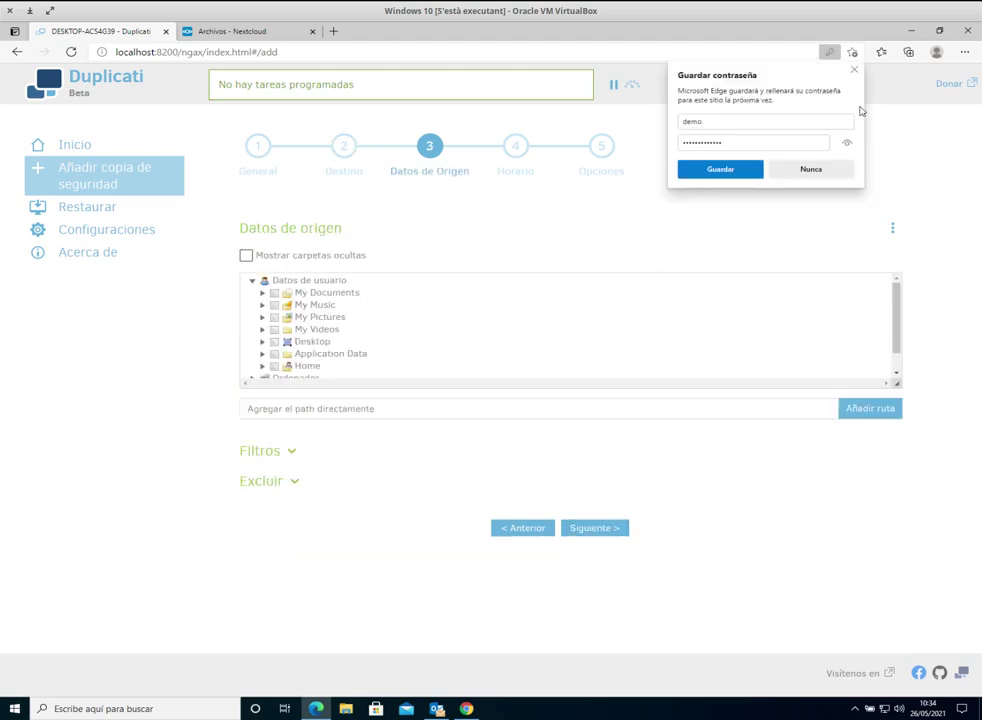
Step: Tick My Documents and My Pictures under Datos de usuario, leaving the source path field empty
left_click(854, 70)
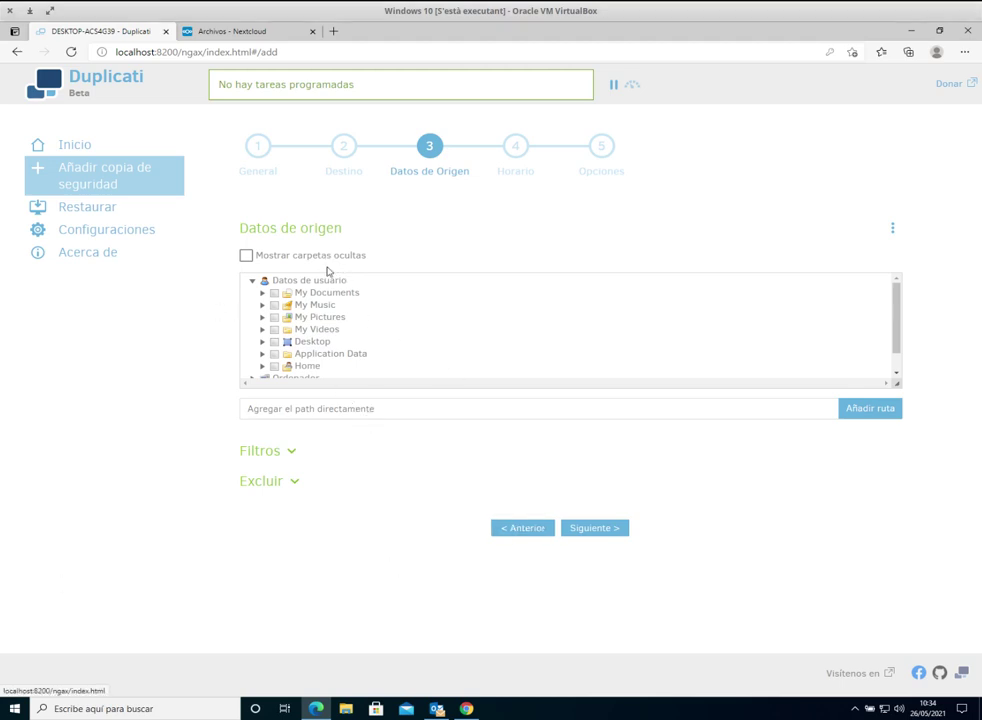
left_click(252, 283)
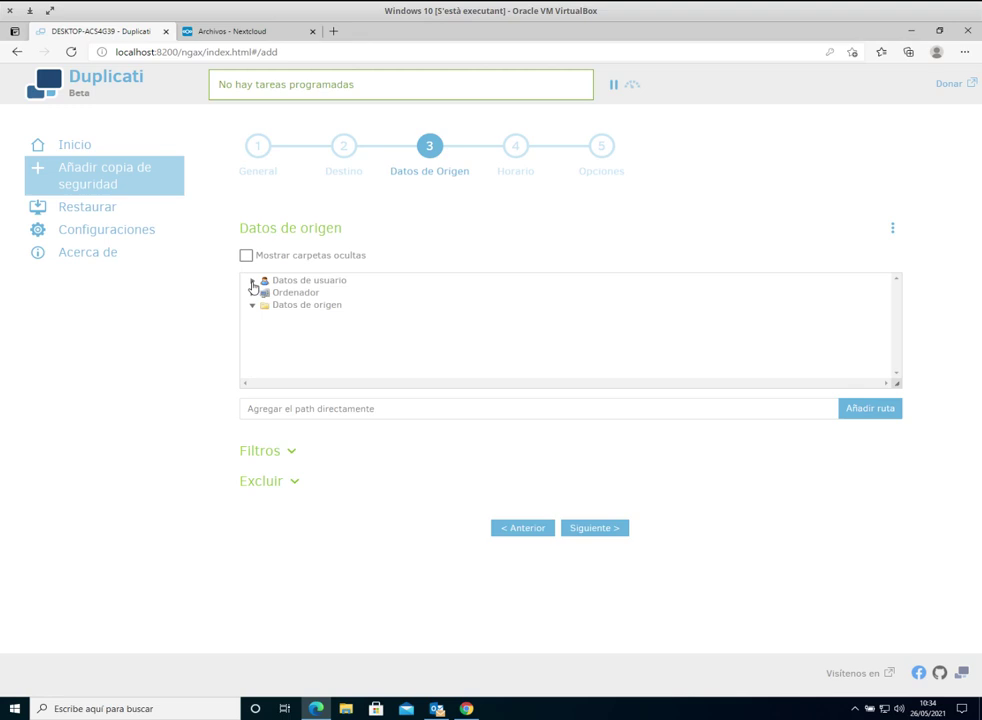
left_click(252, 282)
left_click(253, 282)
left_click(276, 293)
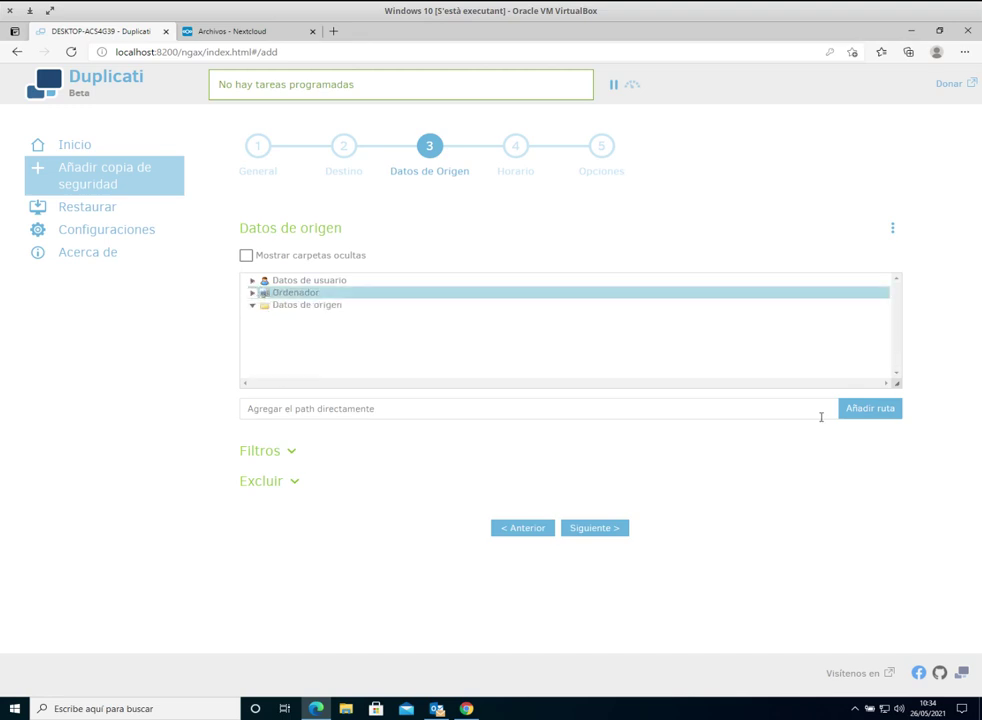
left_click(252, 283)
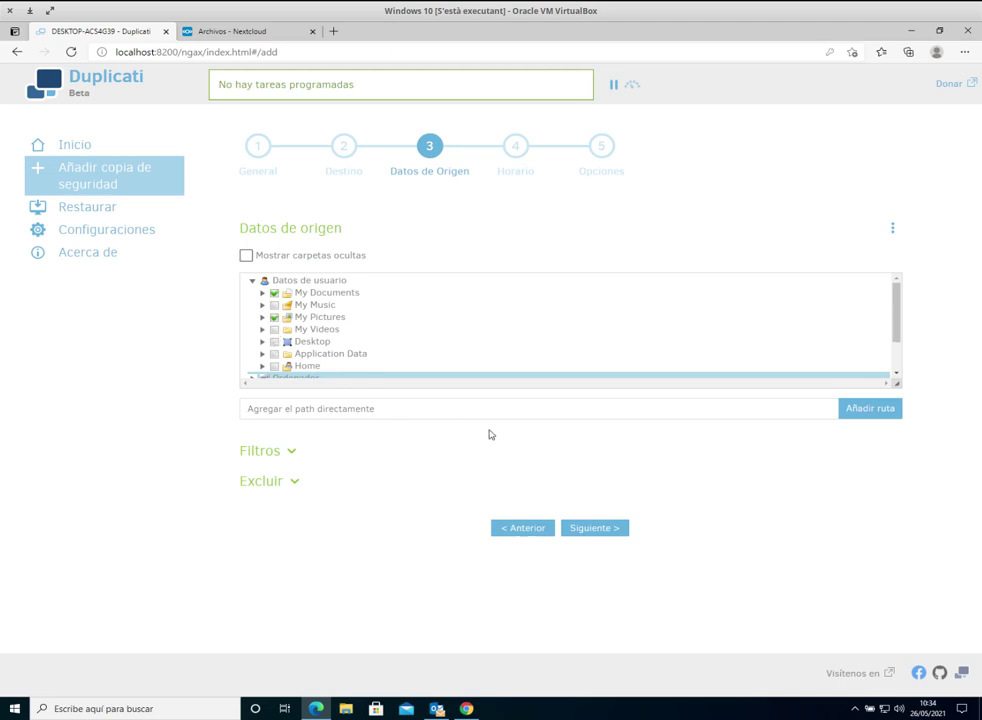
left_click(378, 414)
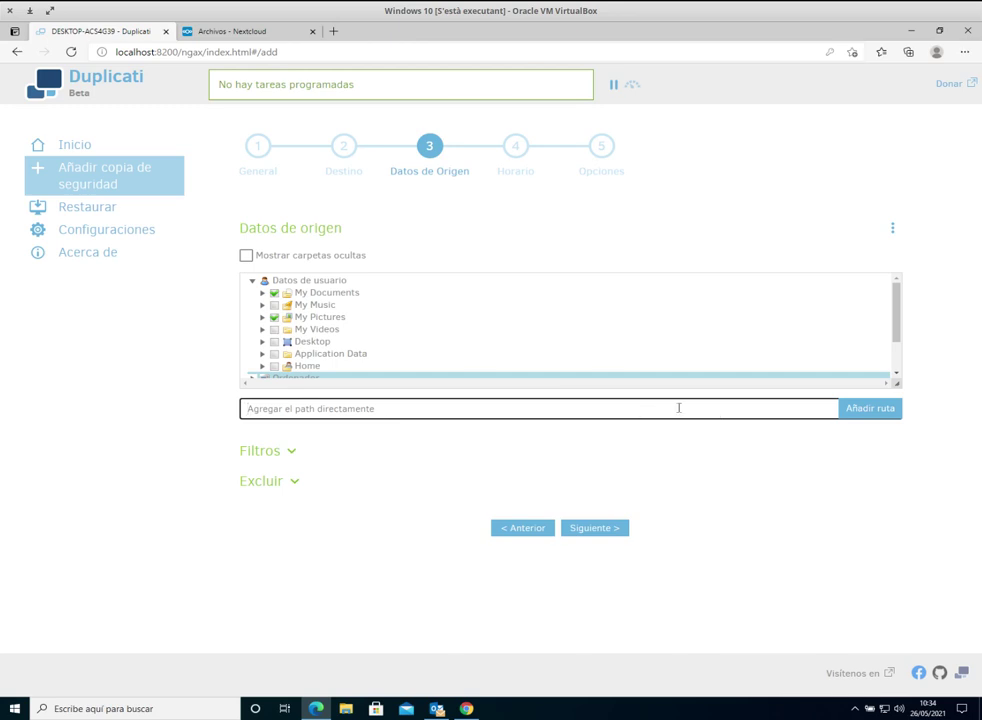
left_click(868, 414)
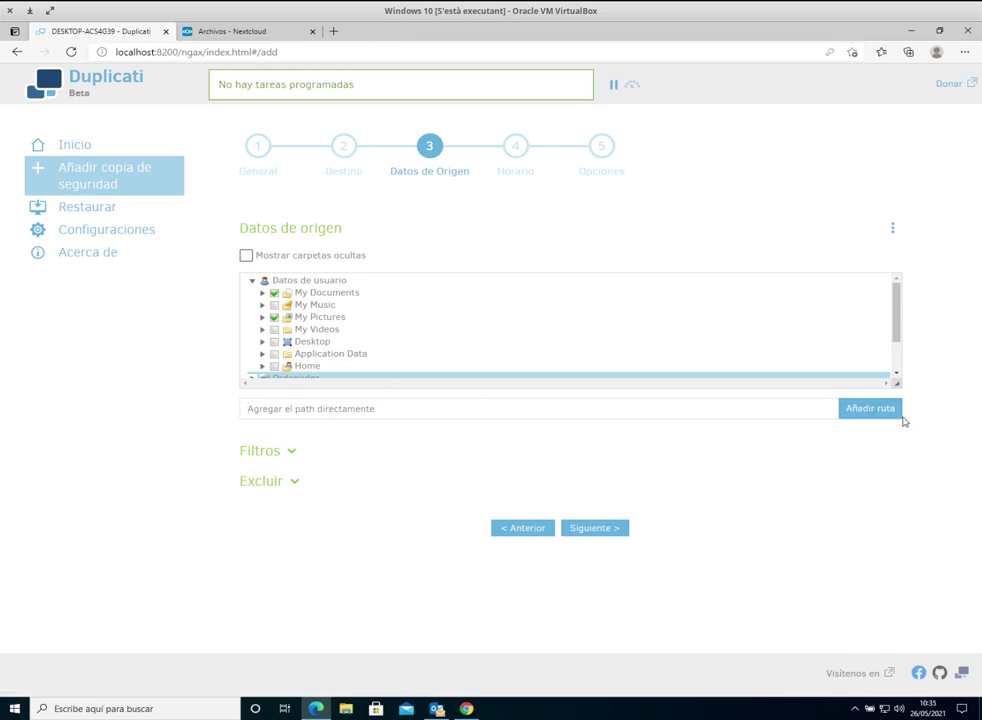
left_click(676, 413)
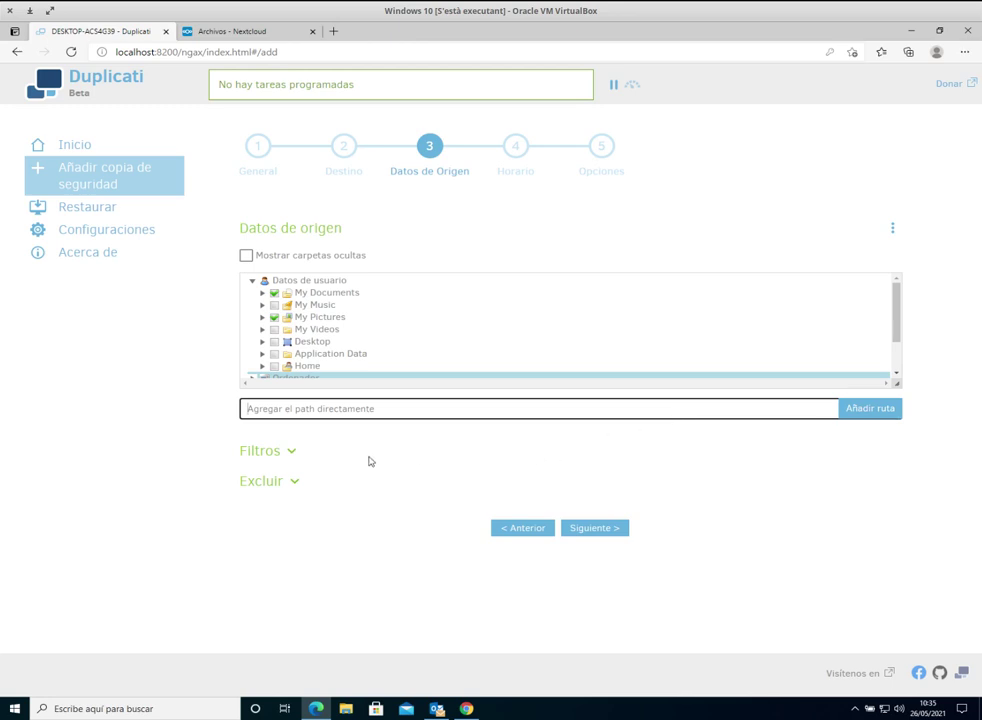
Step: Add an Excluir archivos filter rule under Filtros, then remove it so no filter remains
left_click(283, 454)
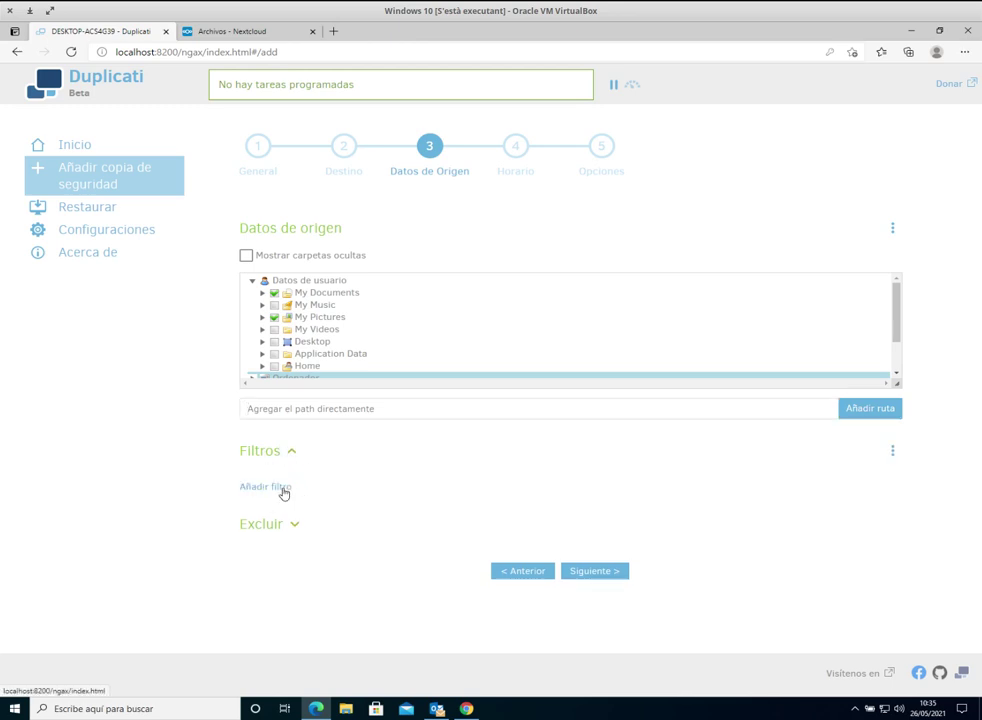
left_click(283, 490)
left_click(348, 483)
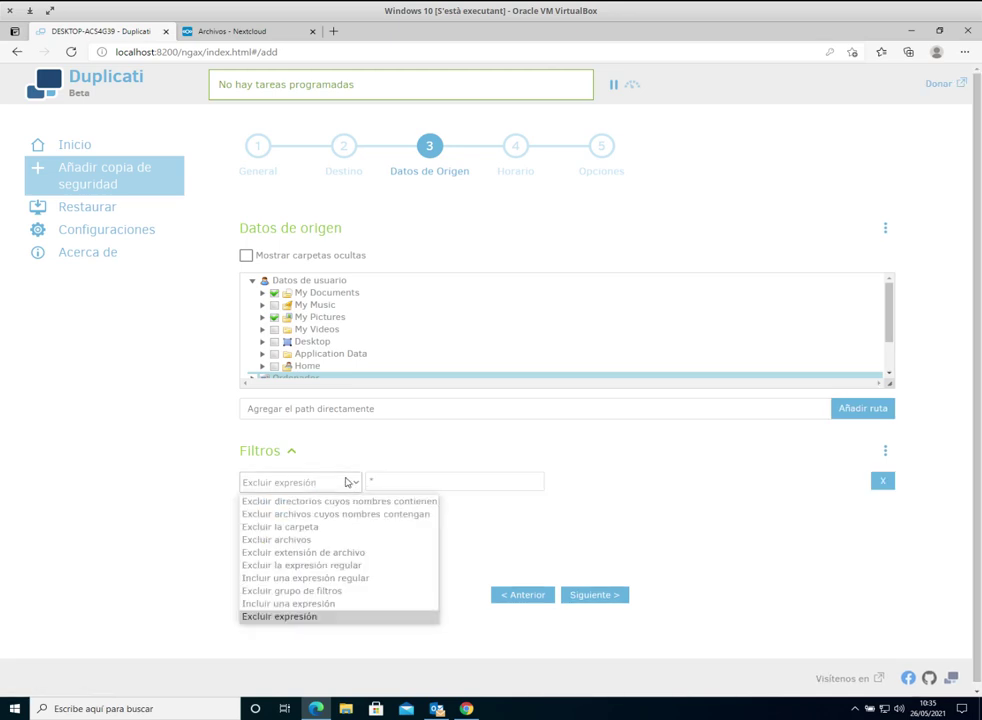
left_click(327, 539)
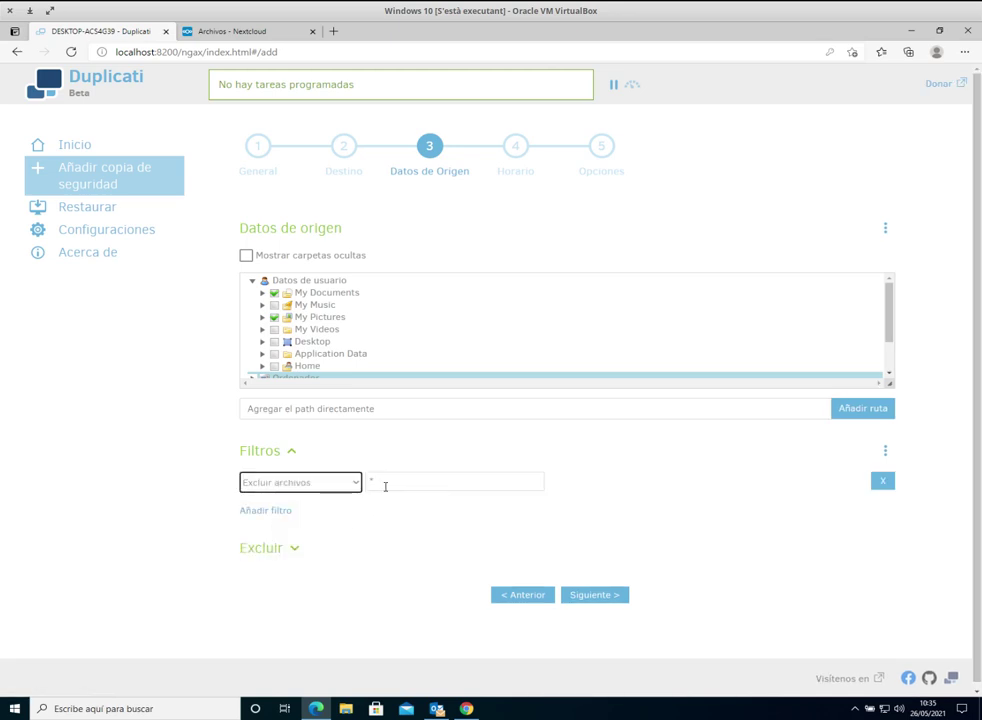
left_click(386, 486)
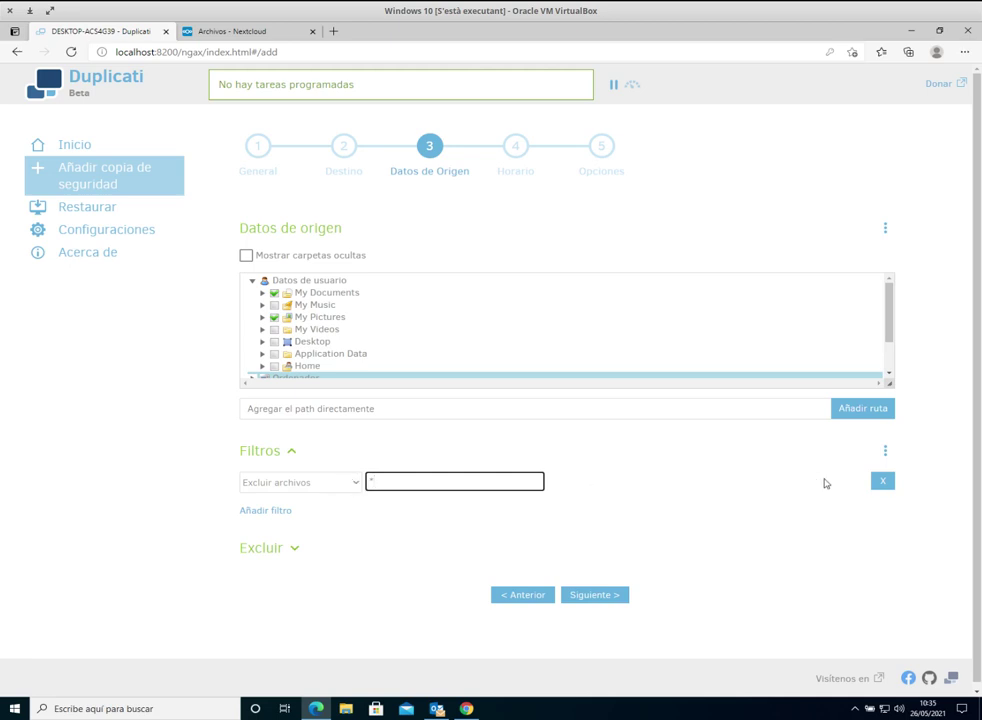
left_click(883, 482)
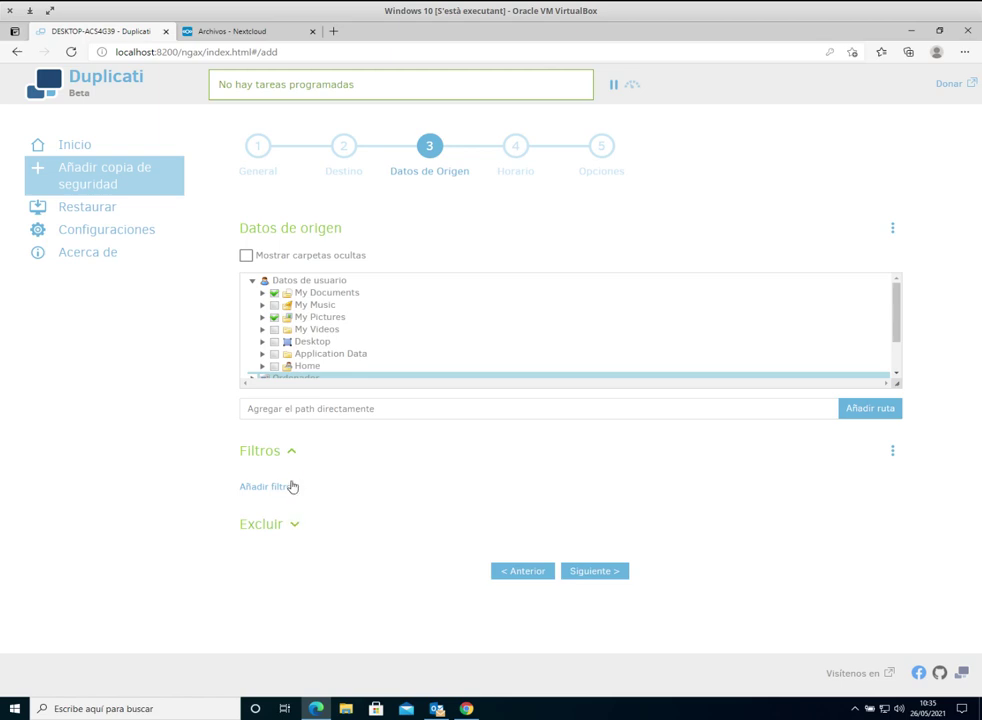
Step: Expand the Excluir options, scroll through them, and collapse them again unchanged
left_click(297, 526)
scroll(304, 543, "down", 2)
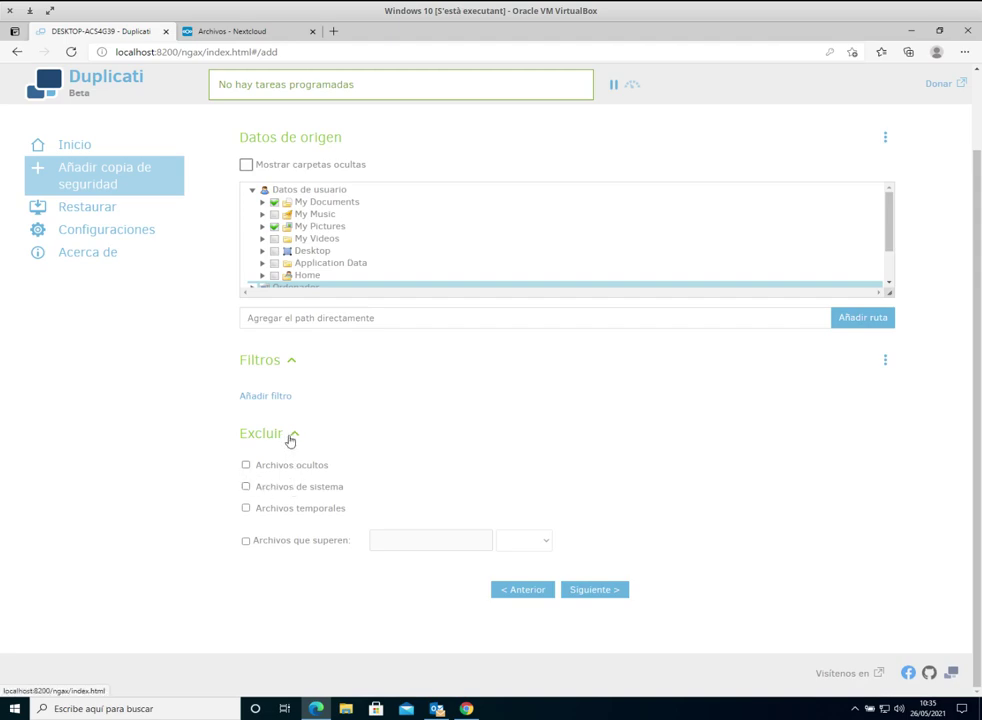
left_click(291, 436)
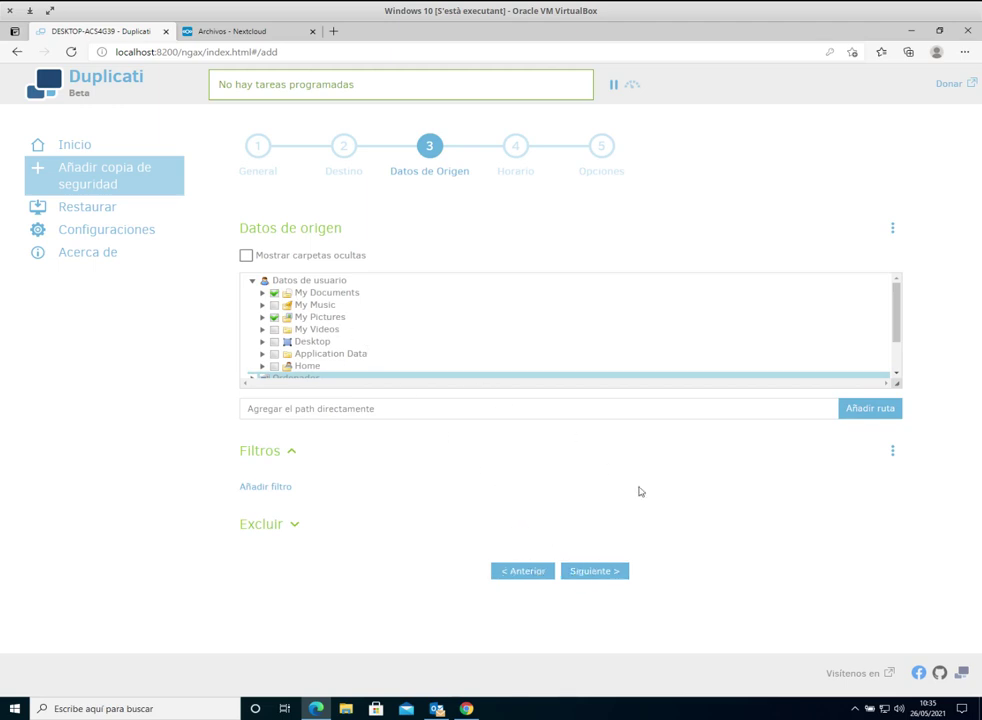
Step: Keep the schedule repeating every 1 Días at 13:00 and continue to the Opciones step
left_click(616, 572)
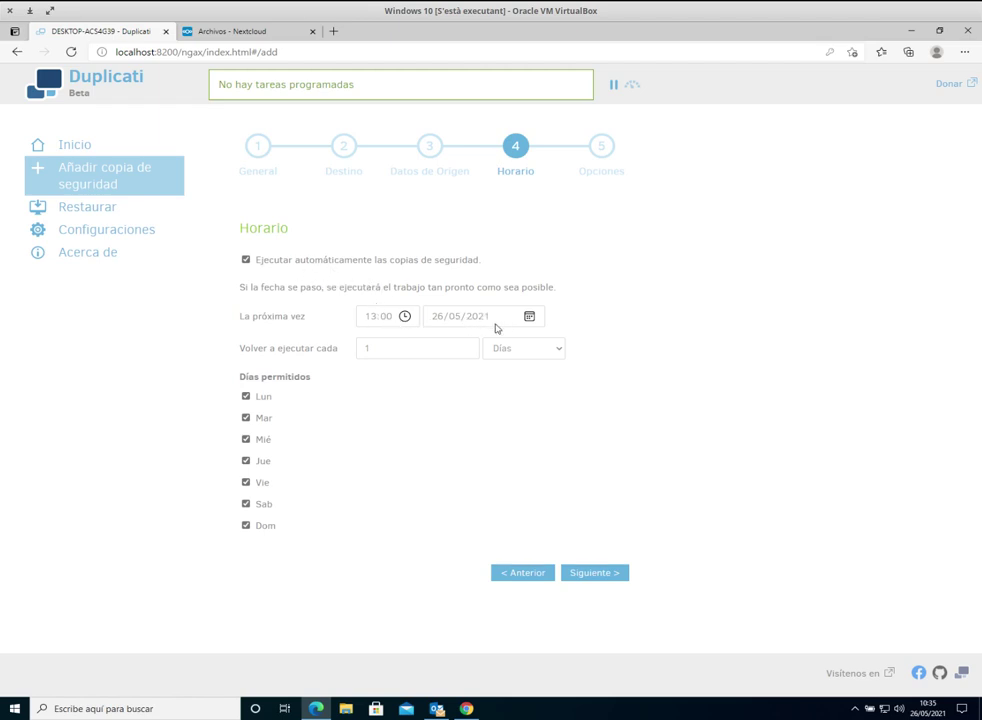
left_click(403, 343)
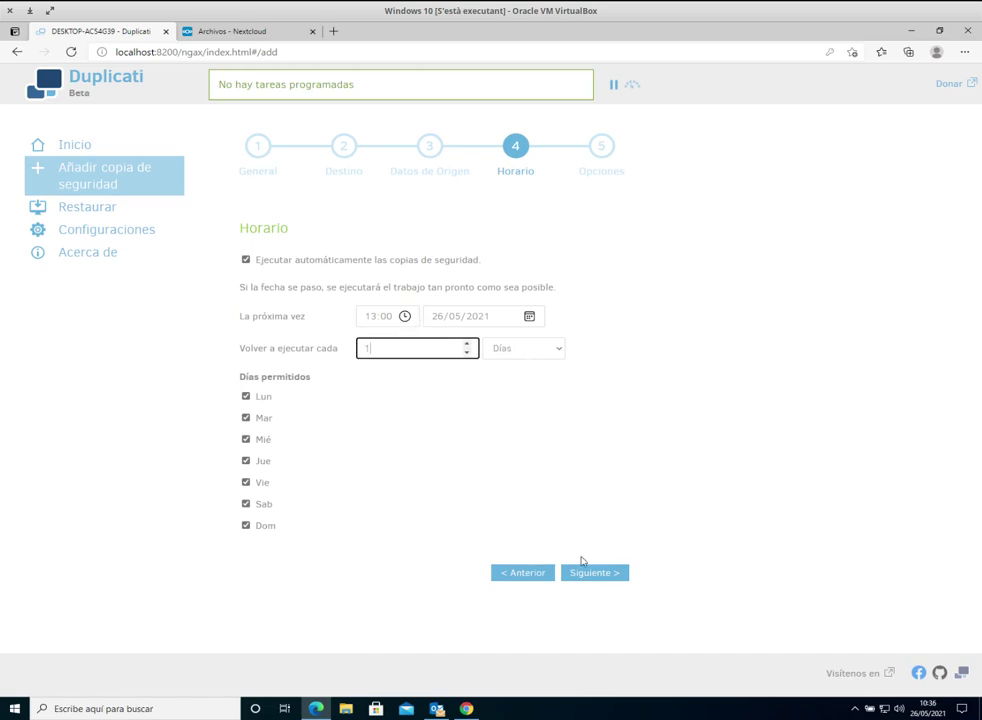
left_click(590, 573)
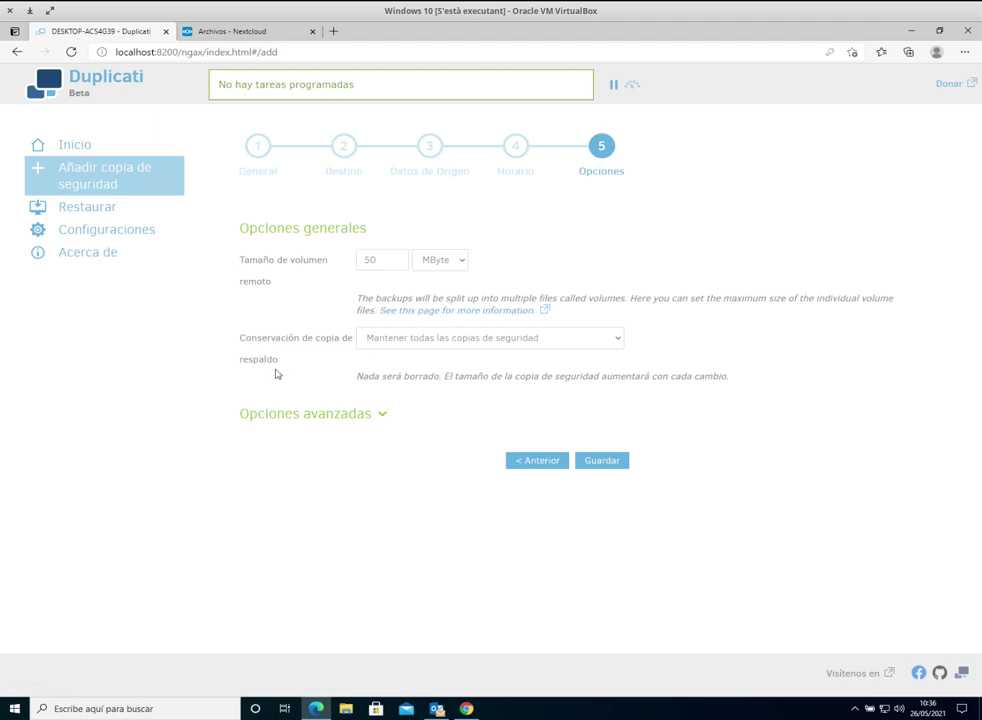
Step: Set retention to delete backups older than 15 Días, keeping 50 MByte remote volumes
left_click(395, 258)
left_click(455, 340)
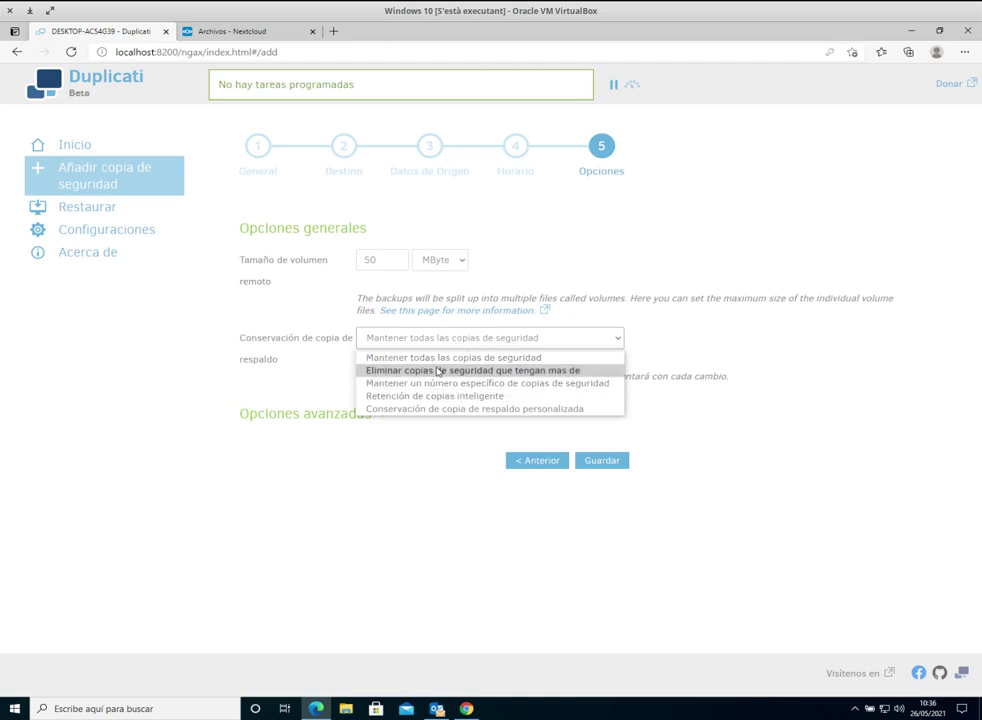
left_click(445, 375)
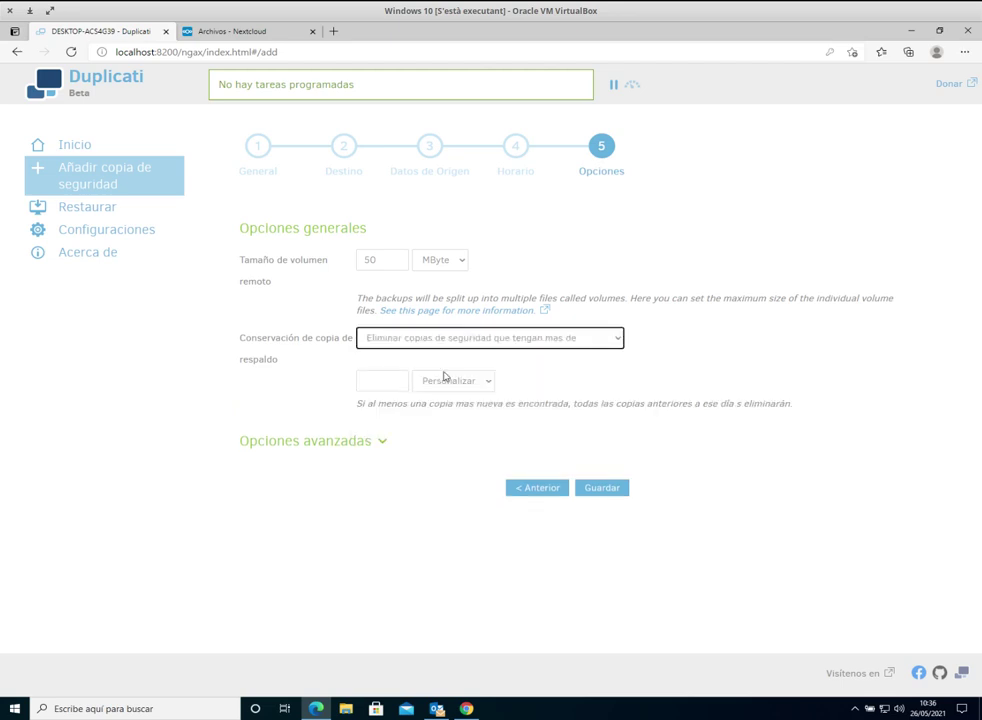
left_click(396, 380)
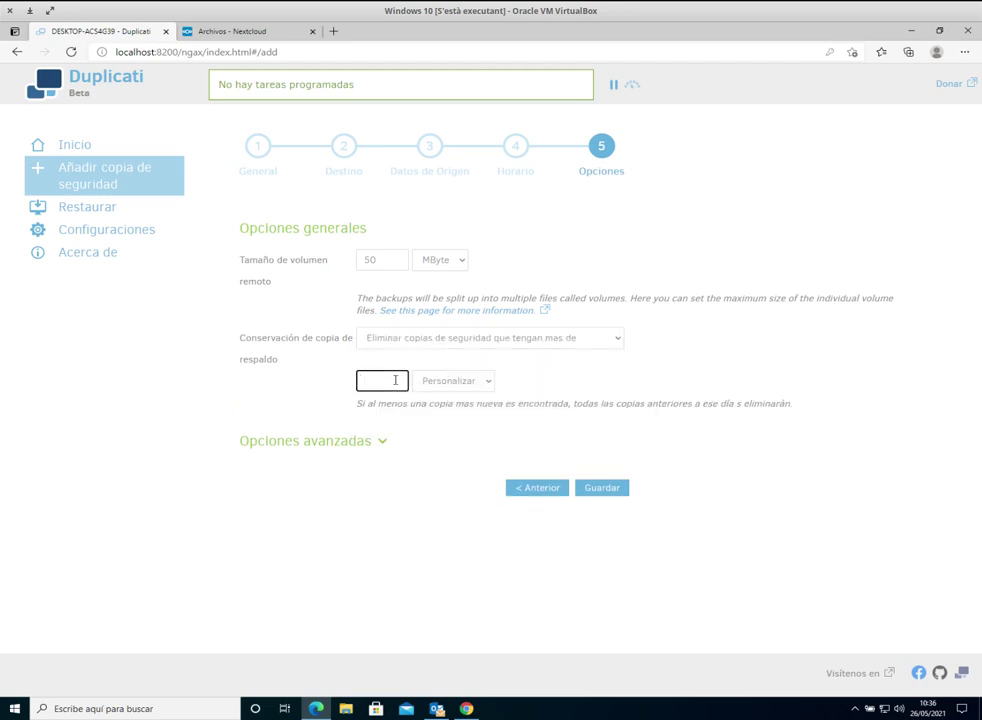
type("15")
left_click(450, 381)
left_click(449, 404)
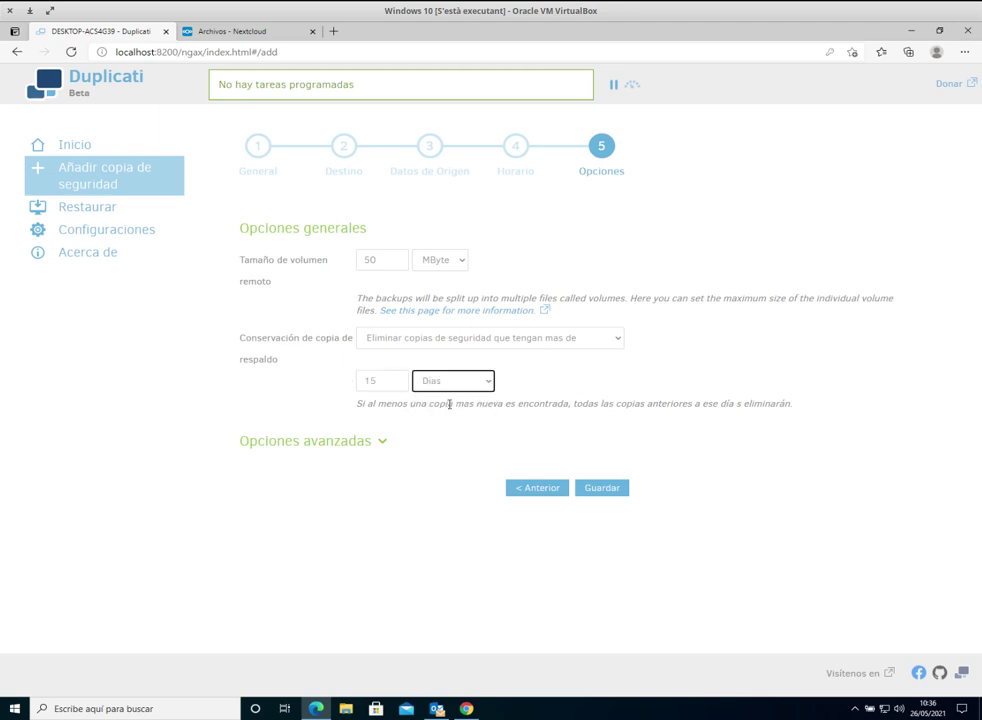
left_click(470, 340)
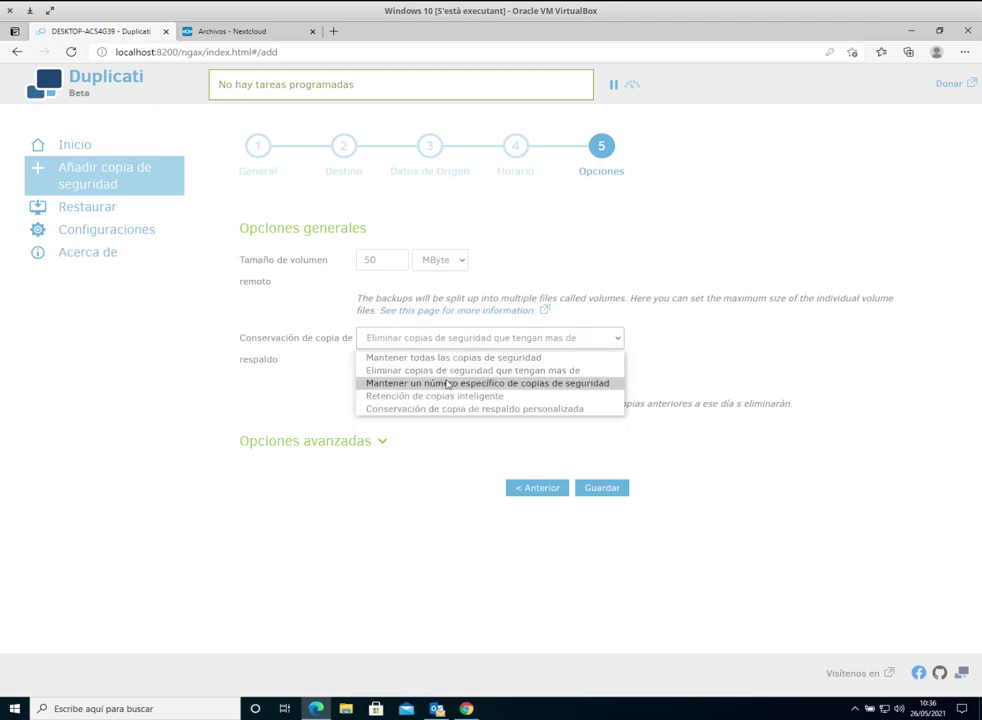
left_click(295, 389)
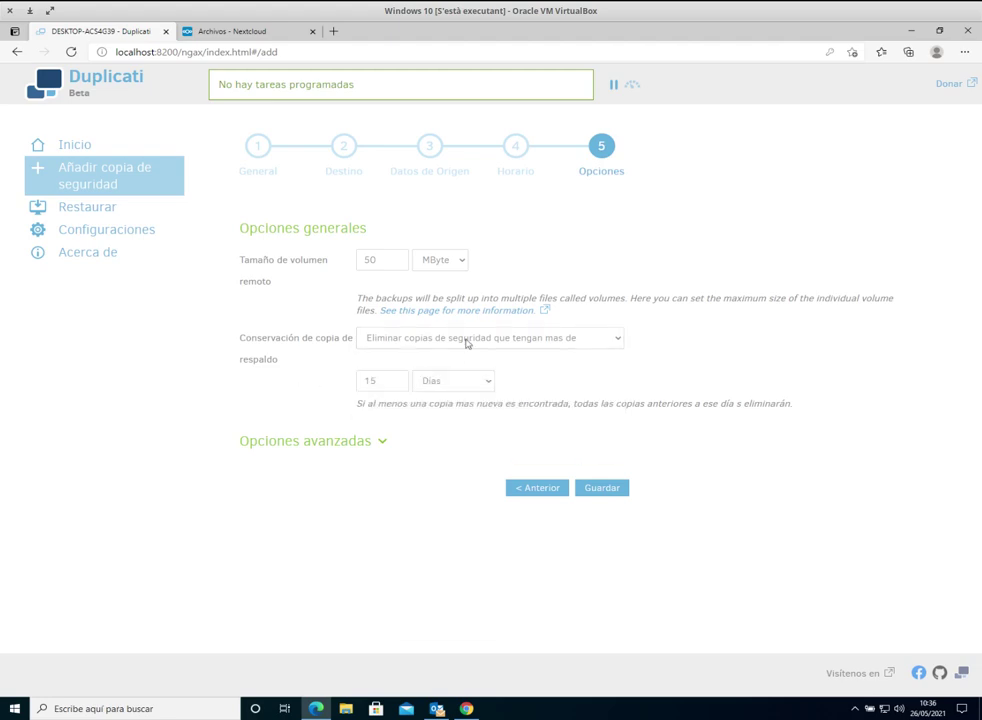
double_click(389, 380)
Step: Expand Opciones avanzadas and scroll the full option list, closing it with nothing added
left_click(382, 443)
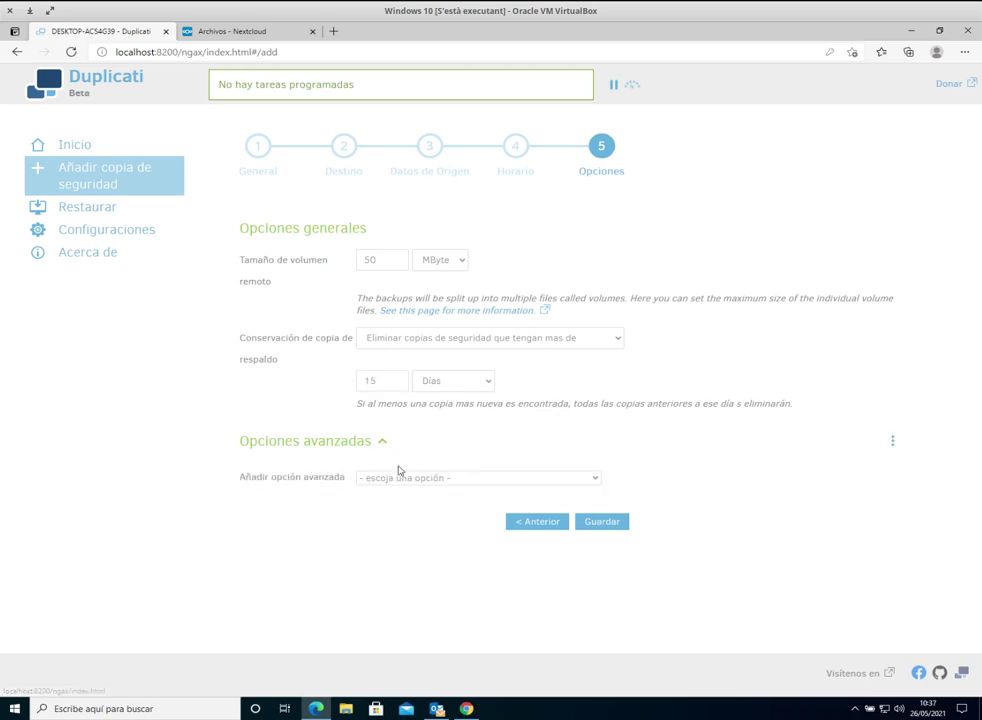
left_click(394, 477)
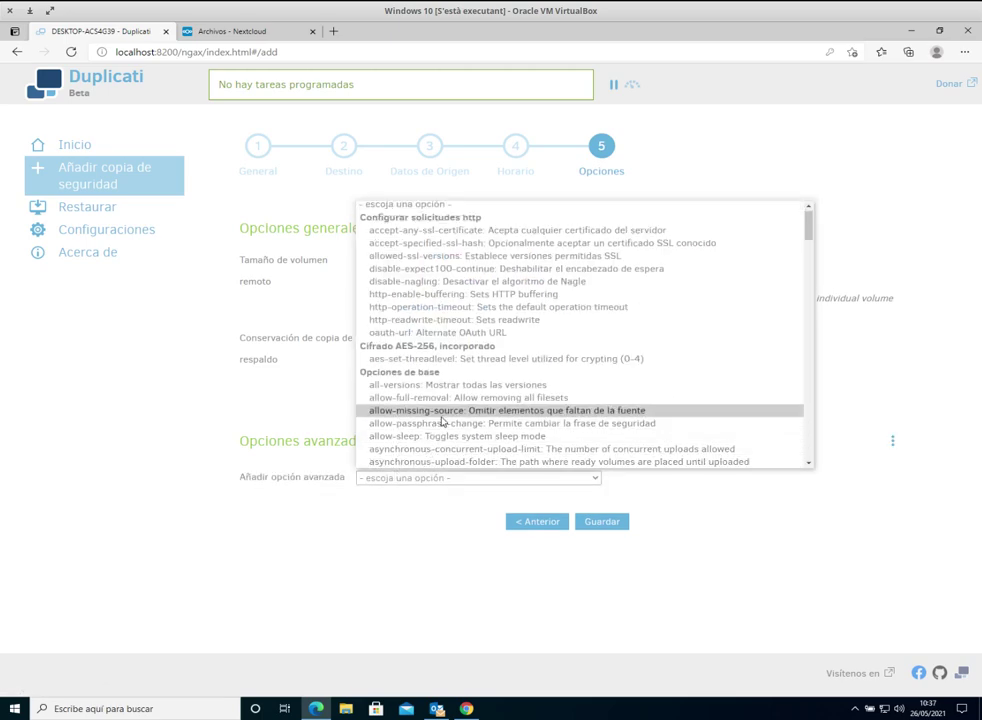
scroll(480, 377, "down", 5)
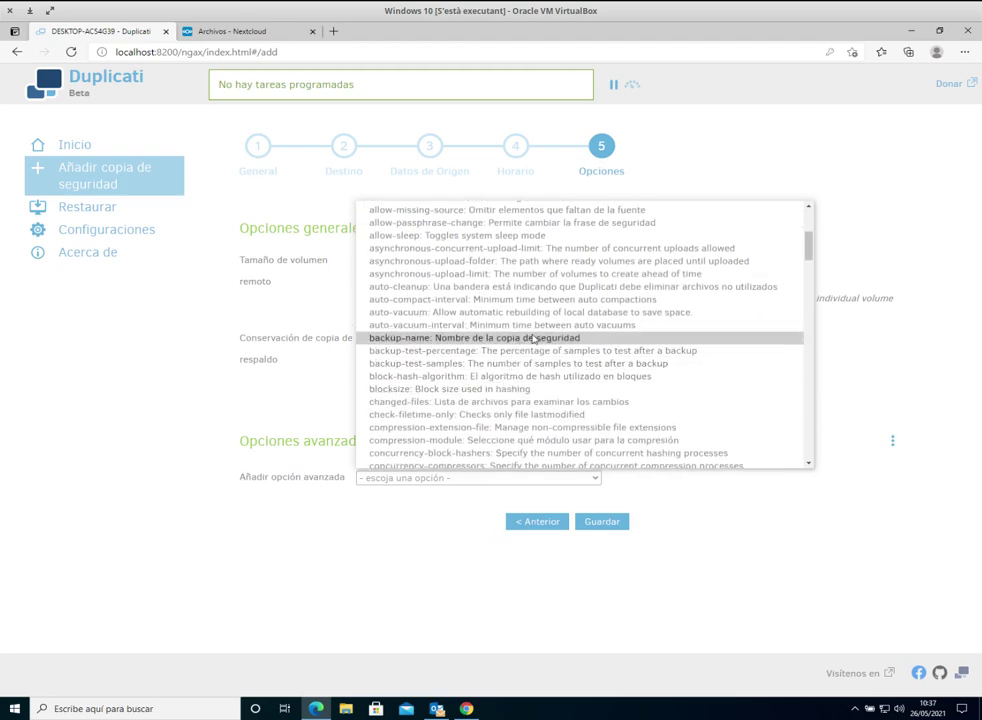
scroll(534, 339, "down", 4)
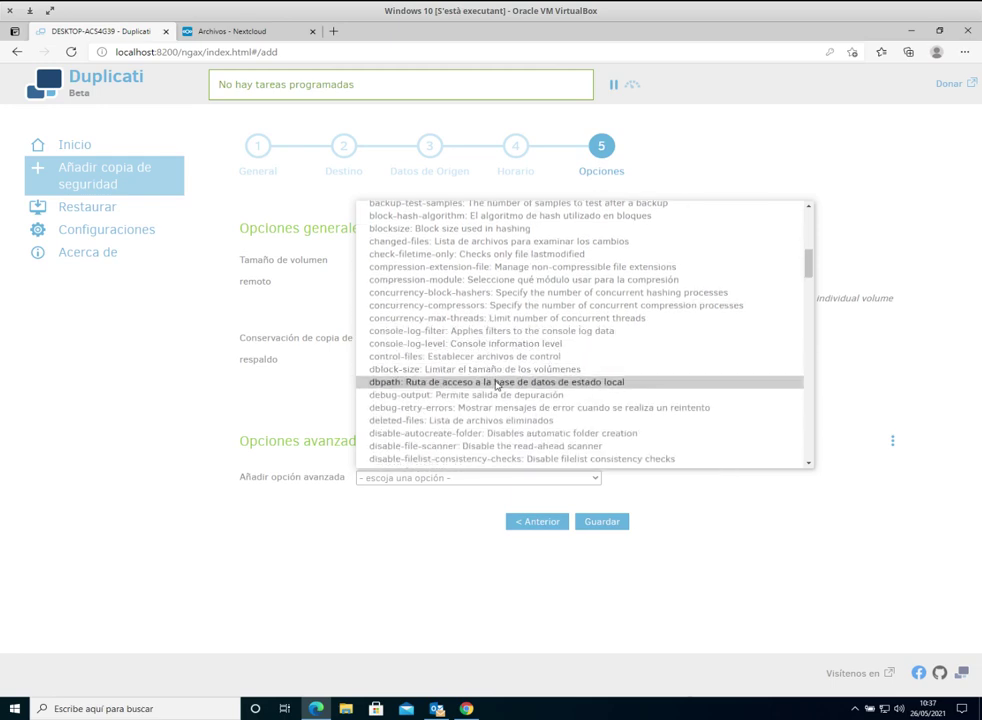
scroll(560, 372, "down", 9)
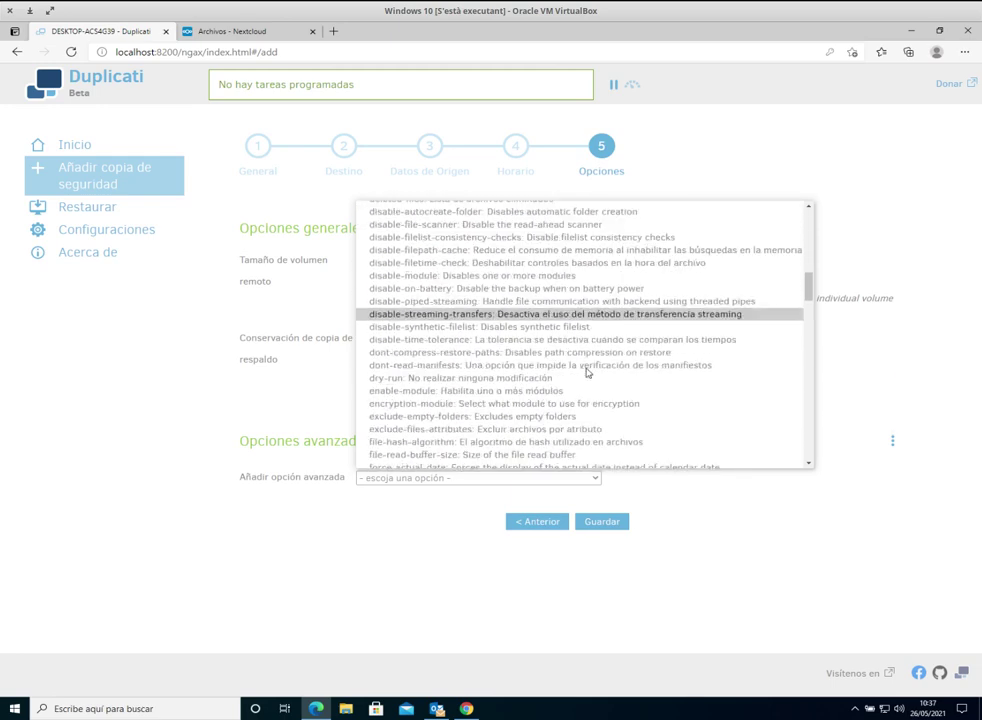
scroll(570, 376, "down", 15)
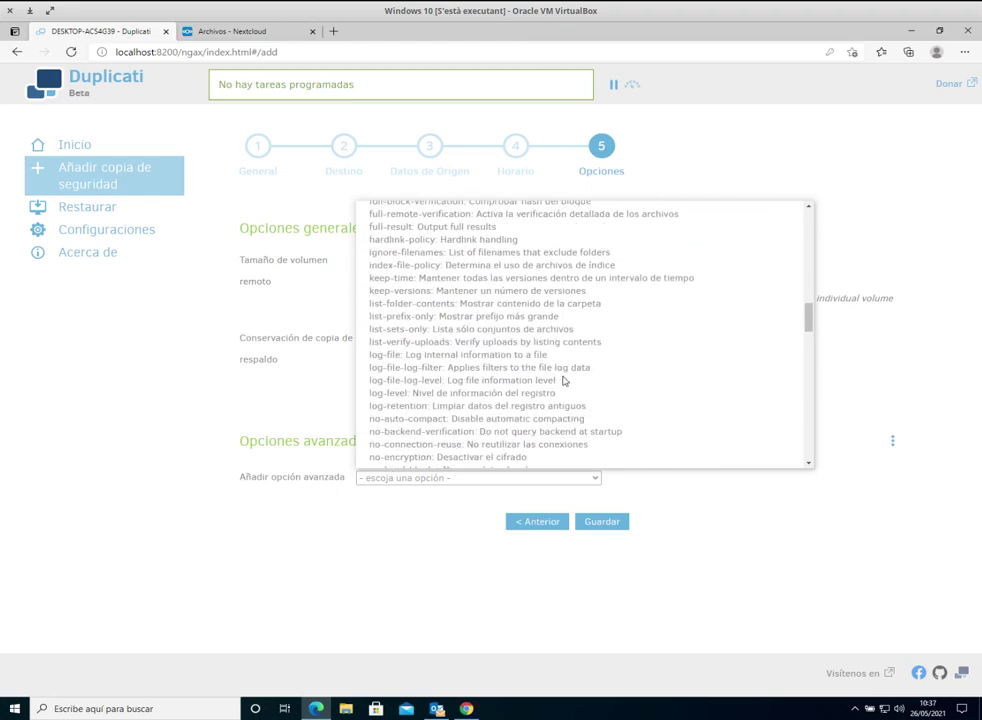
scroll(562, 377, "down", 12)
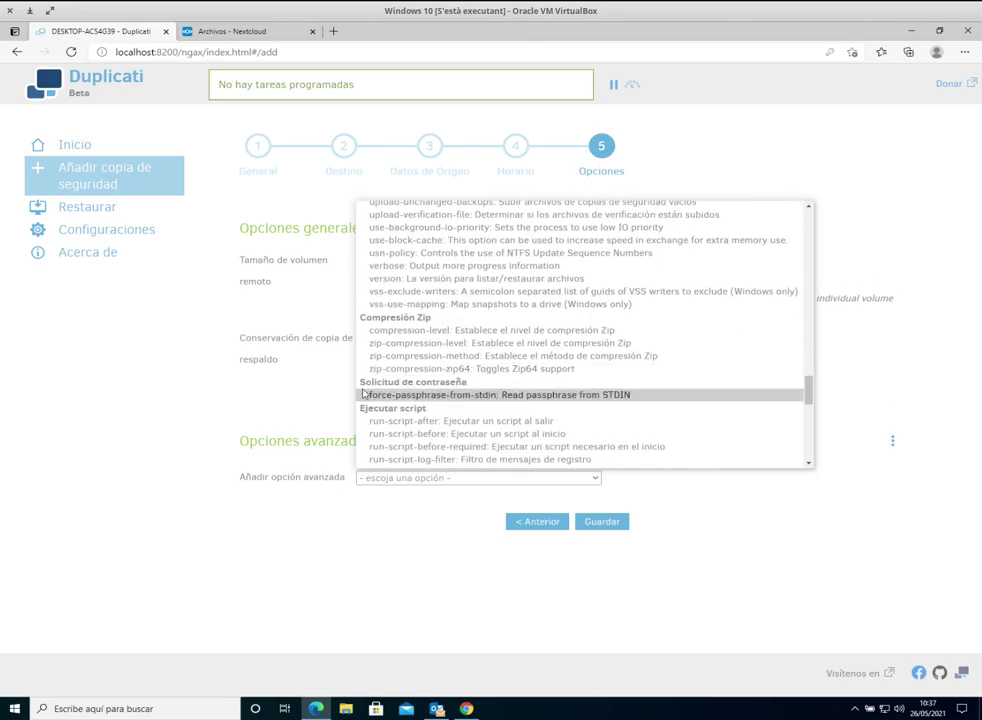
scroll(549, 327, "down", 8)
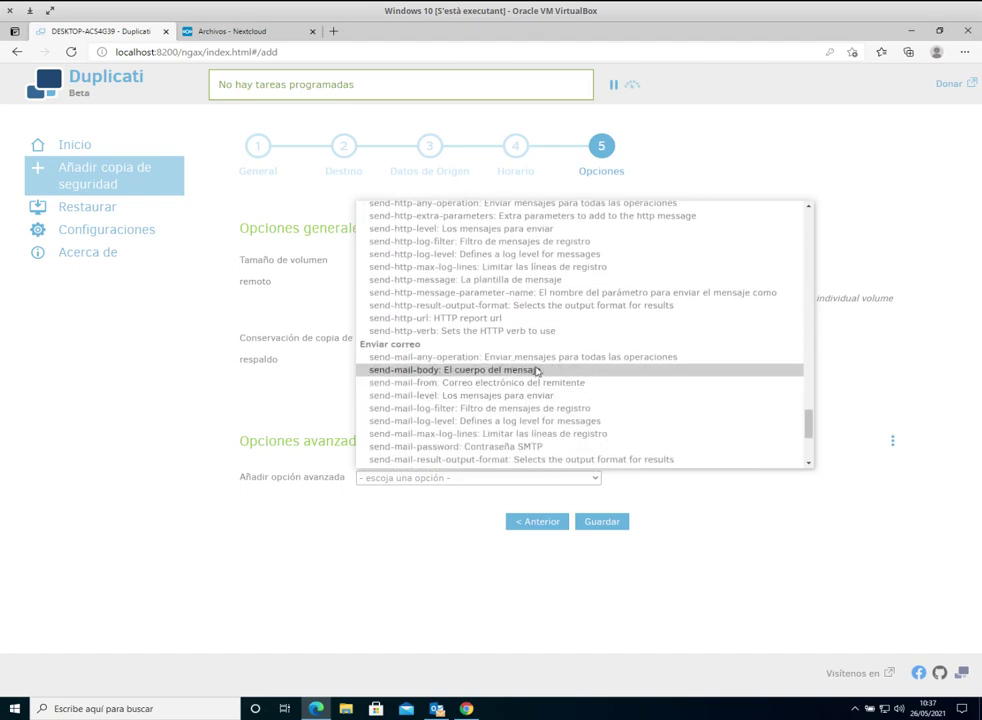
scroll(500, 345, "down", 1)
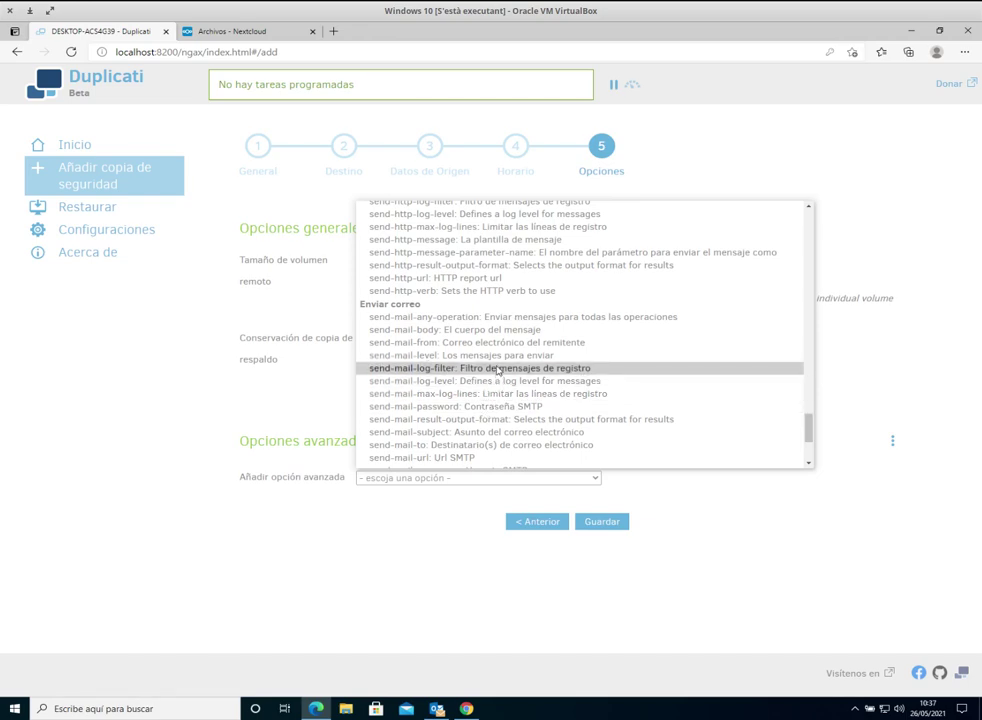
left_click(448, 508)
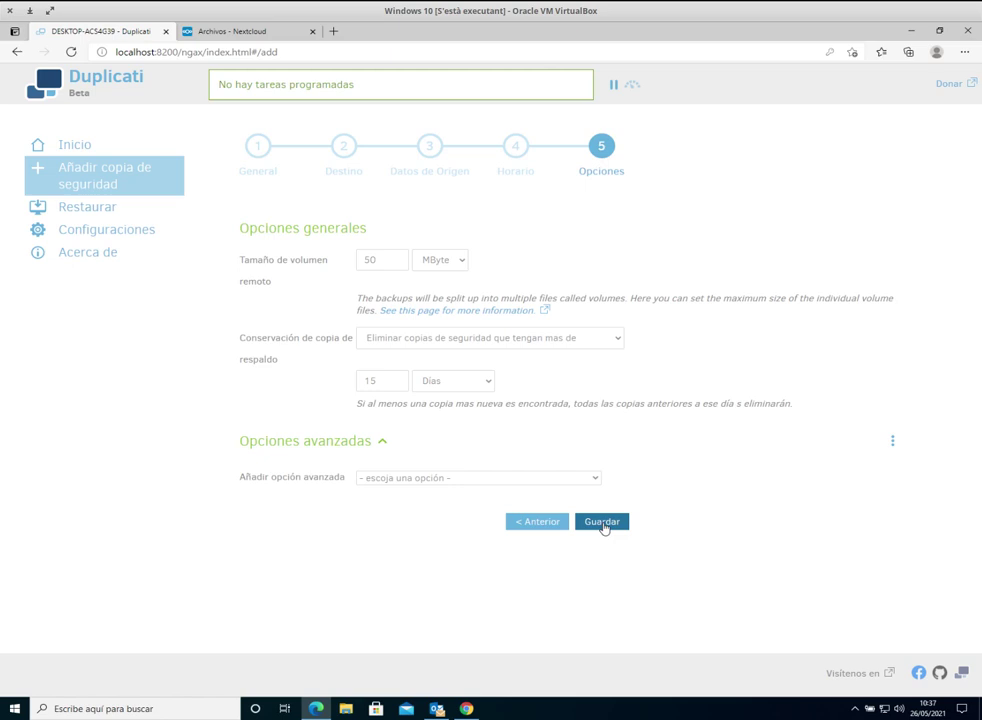
left_click(603, 523)
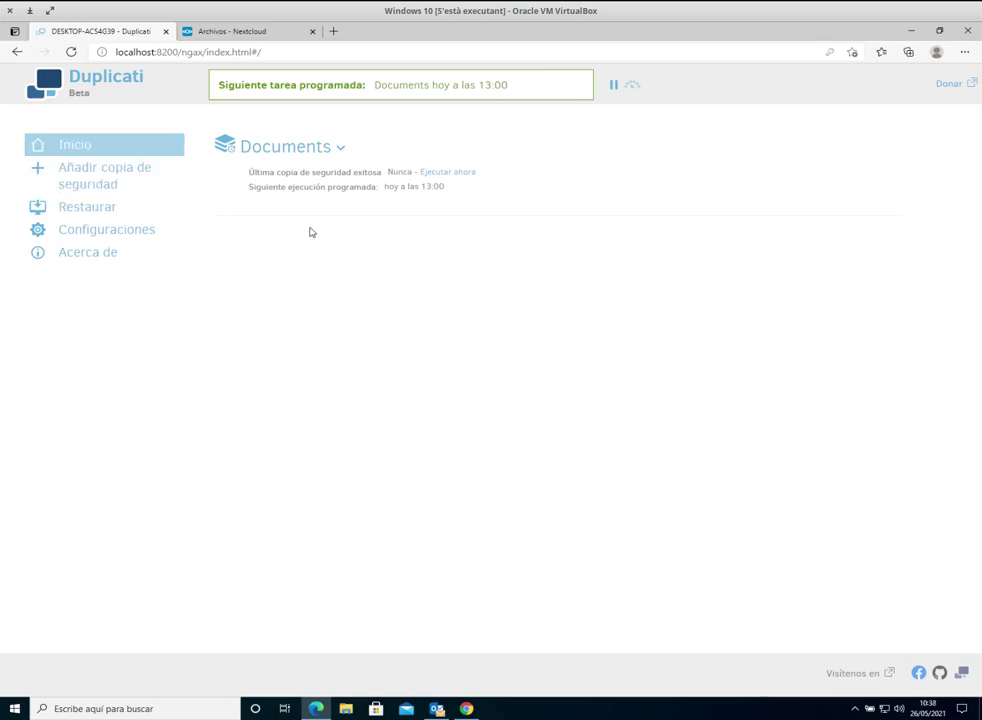
left_click(256, 37)
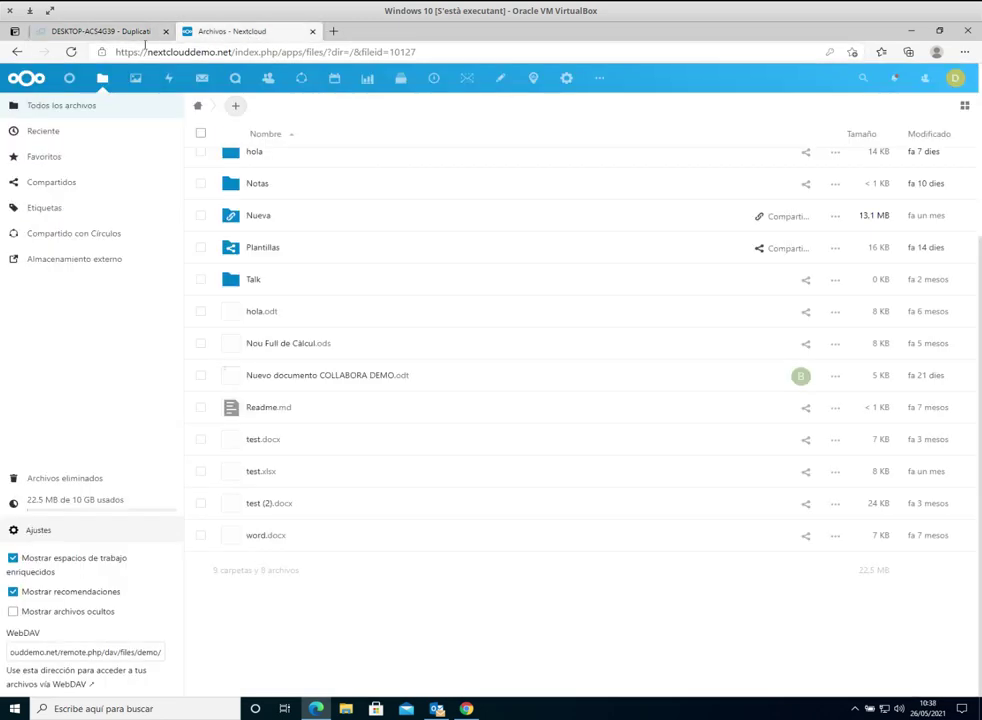
left_click(110, 37)
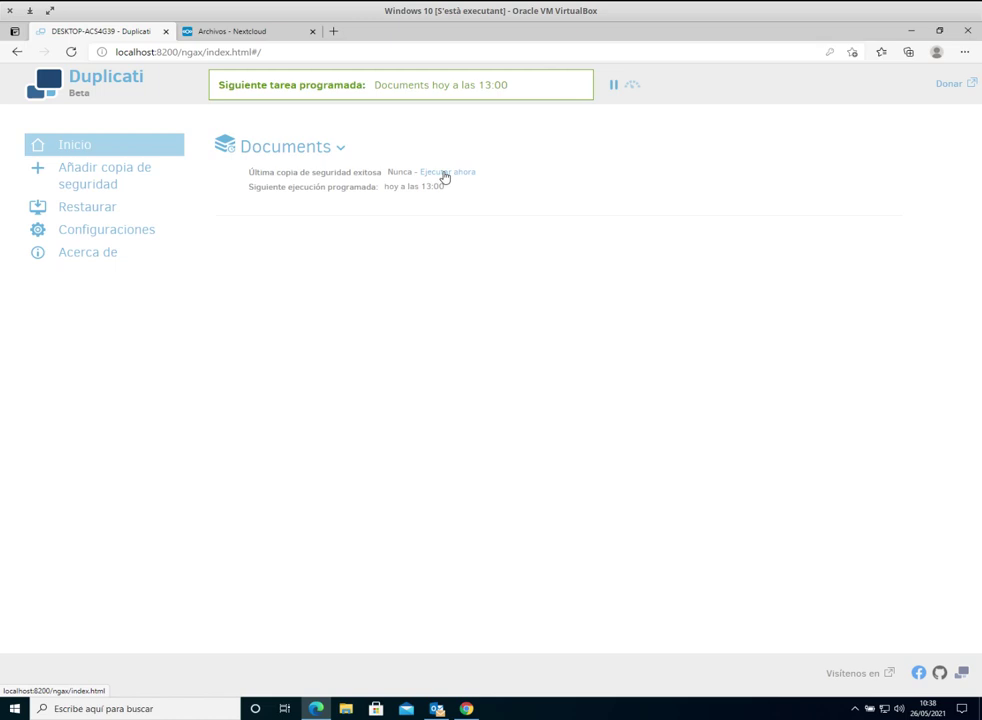
Step: Run the Documents backup immediately and expand its menu once the 8,12 KB version completes
left_click(445, 177)
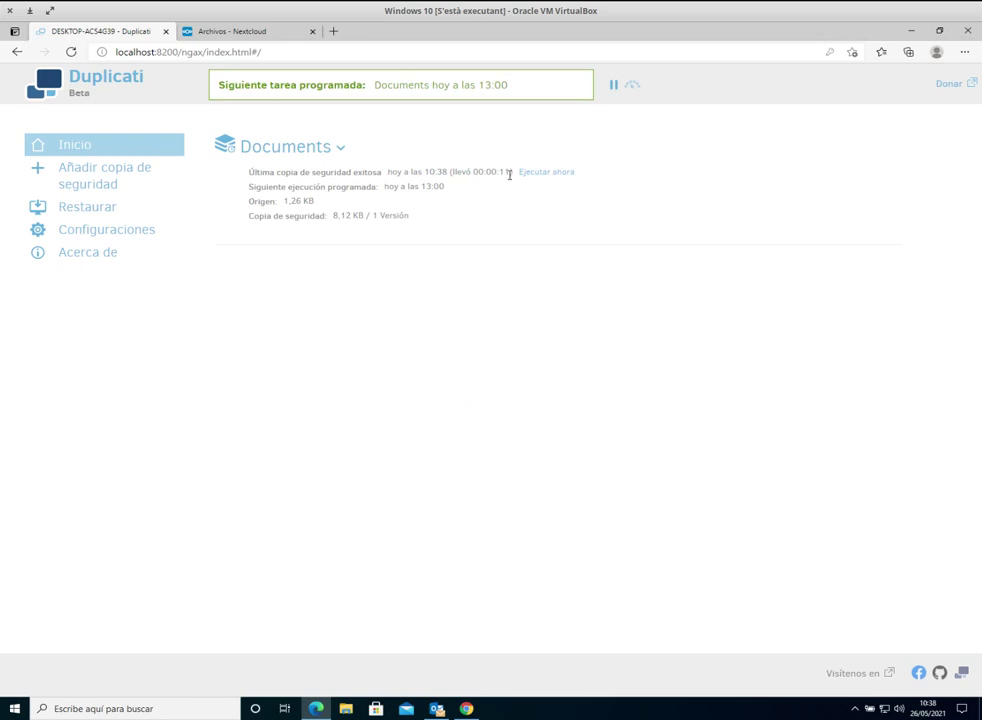
left_click(342, 150)
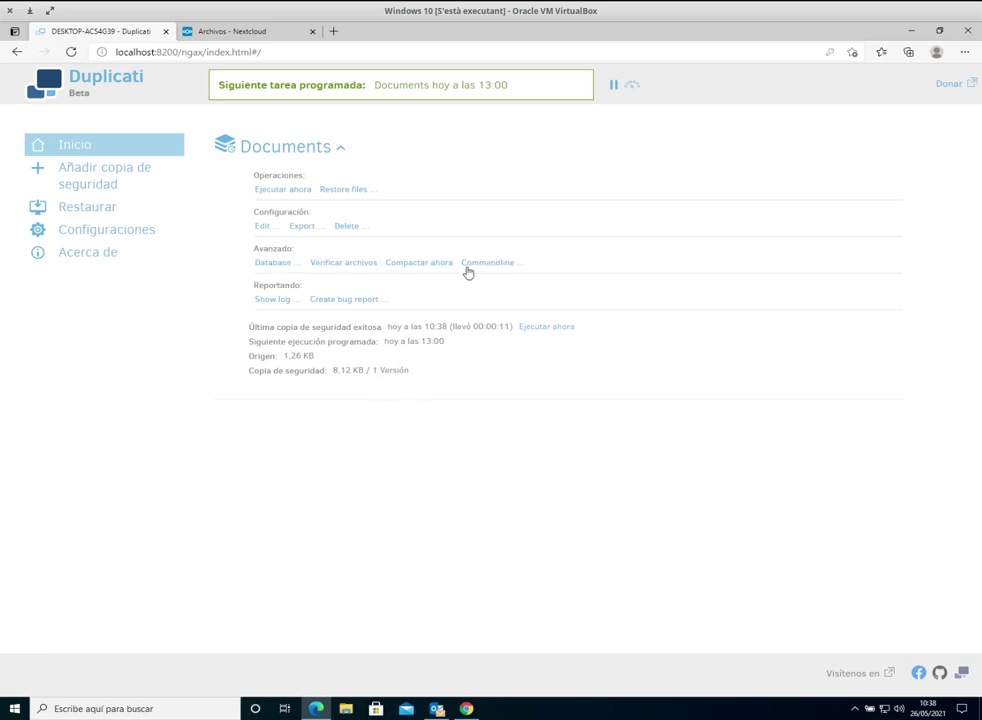
Step: View the Documents backup's local database page, then switch to the Nextcloud files tab
left_click(283, 263)
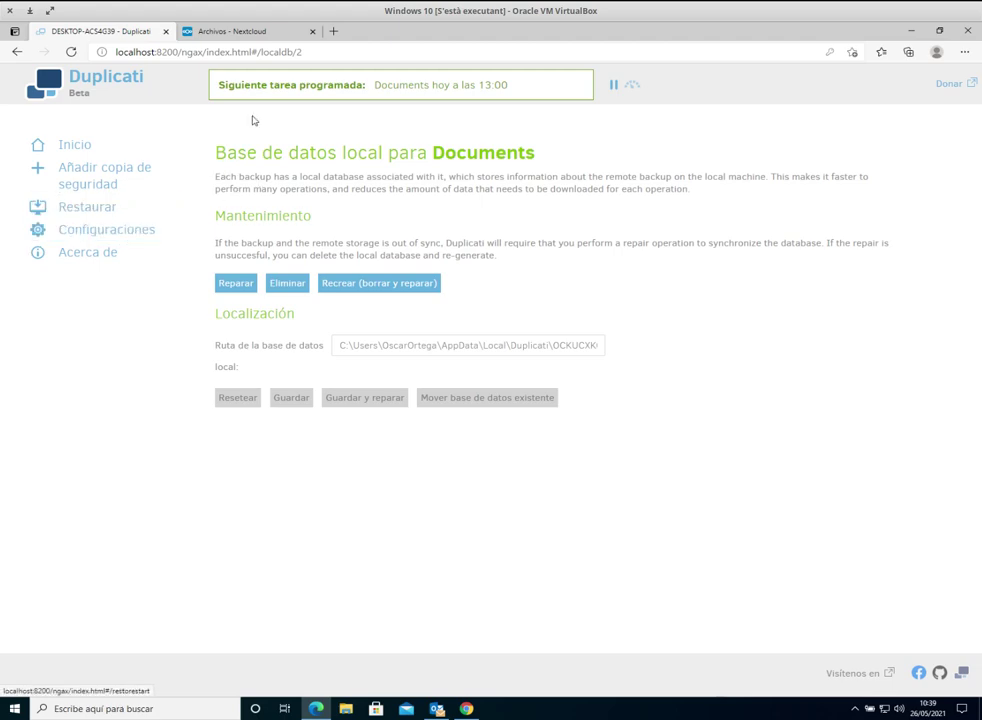
left_click(279, 37)
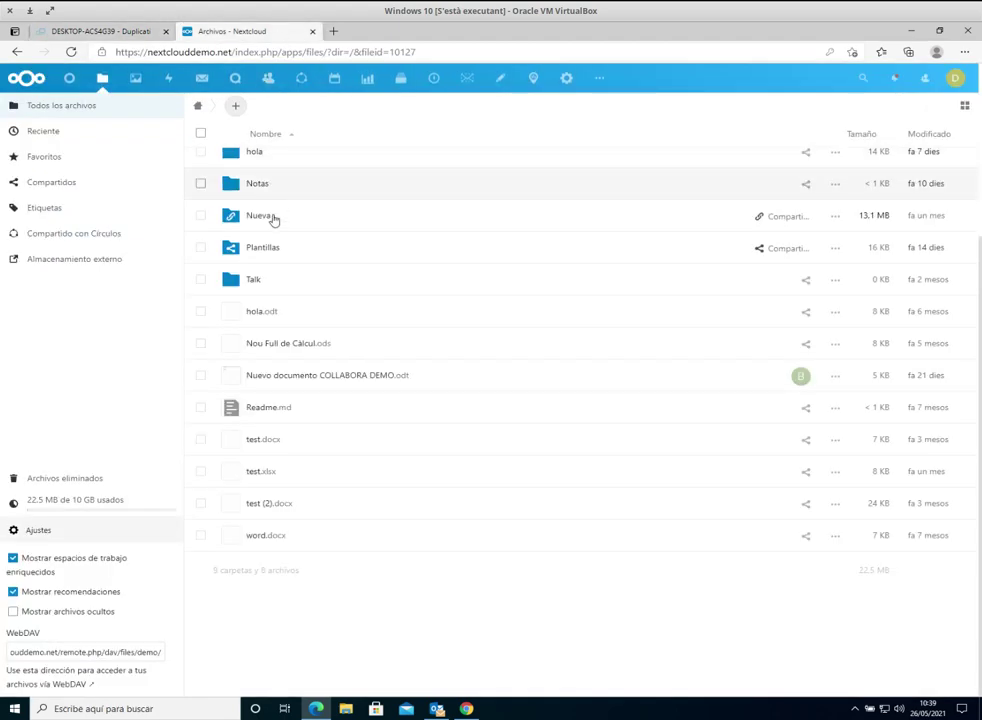
Step: Reload Nextcloud, open the Duplicati folder showing three .aes files, and return to Duplicati
scroll(269, 220, "up", 5)
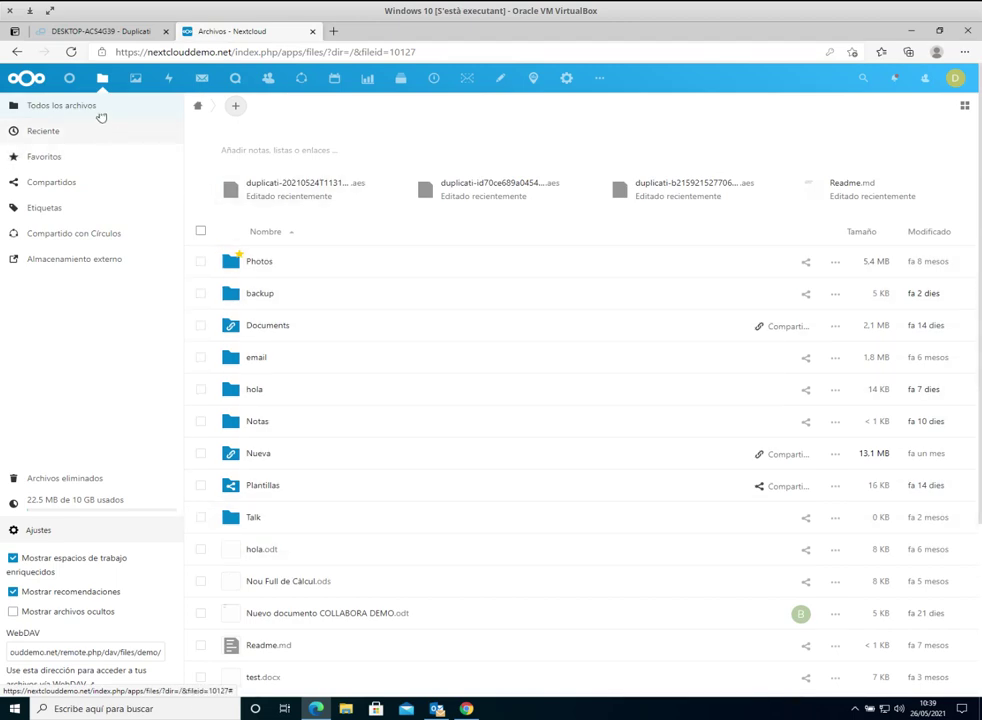
left_click(68, 52)
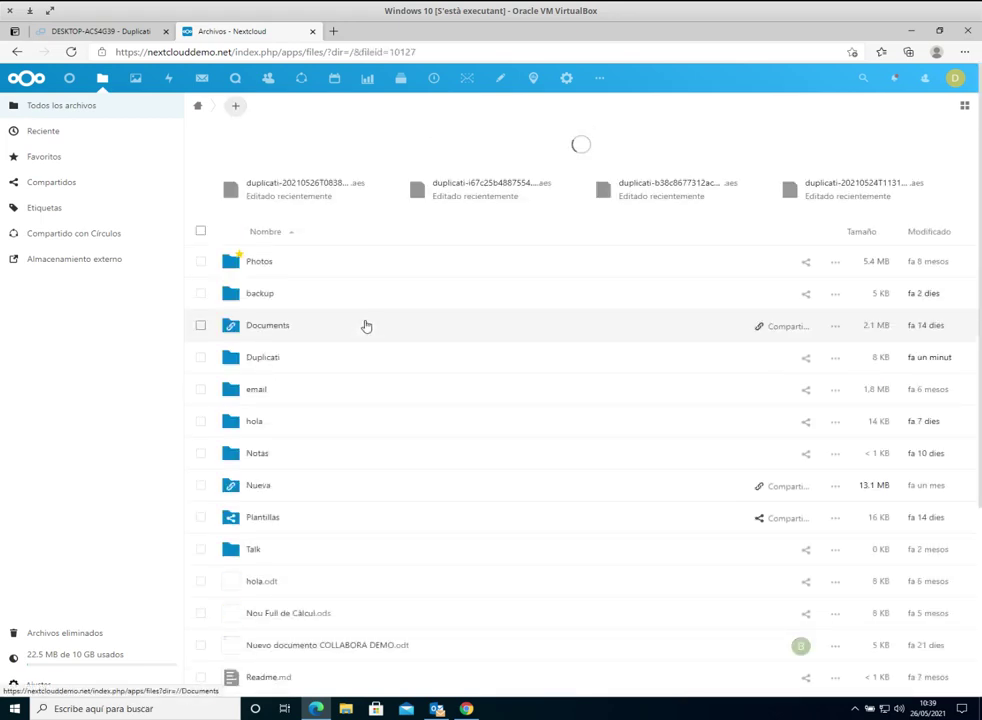
left_click(284, 364)
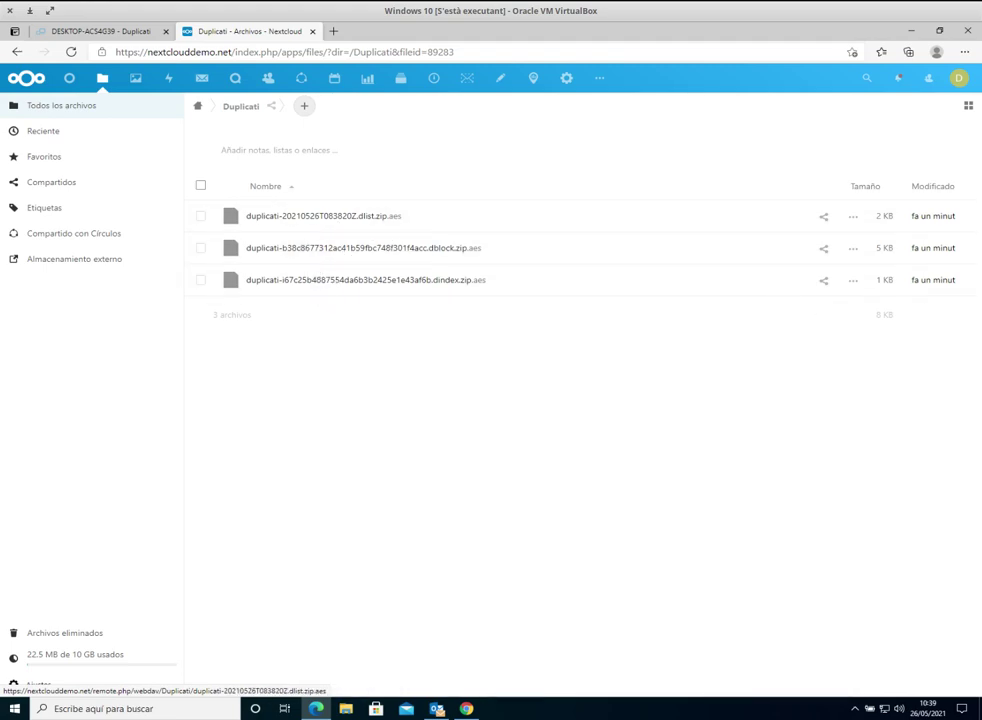
left_click(111, 31)
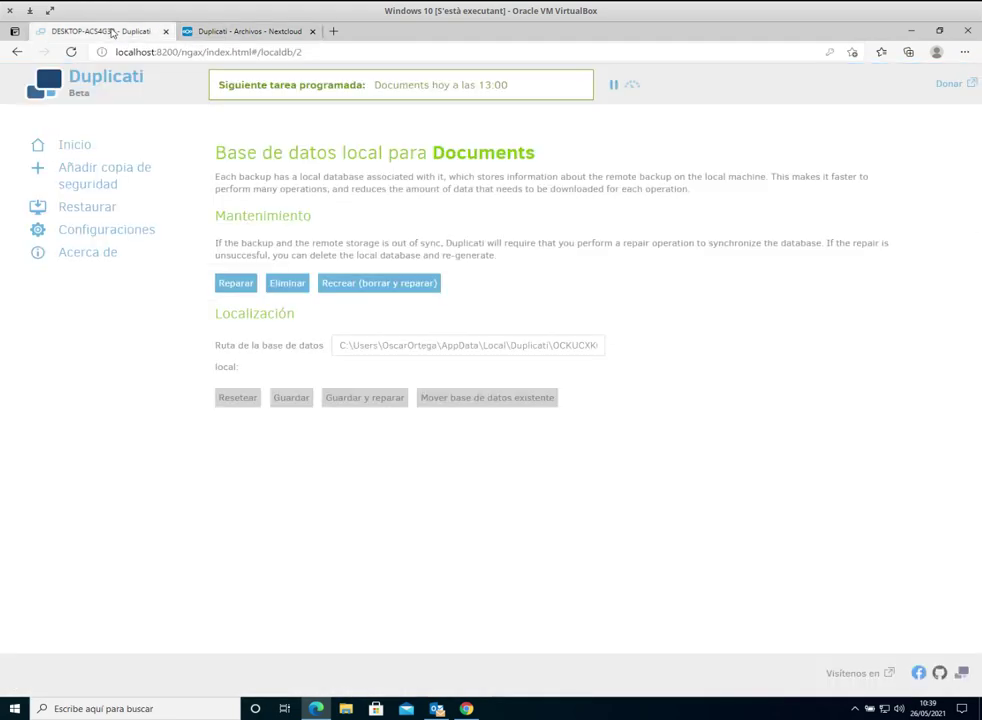
Step: Begin restoring the Documents backup, then delete Imágenes guardadas and Álbum de cámara from local Imágenes
left_click(96, 210)
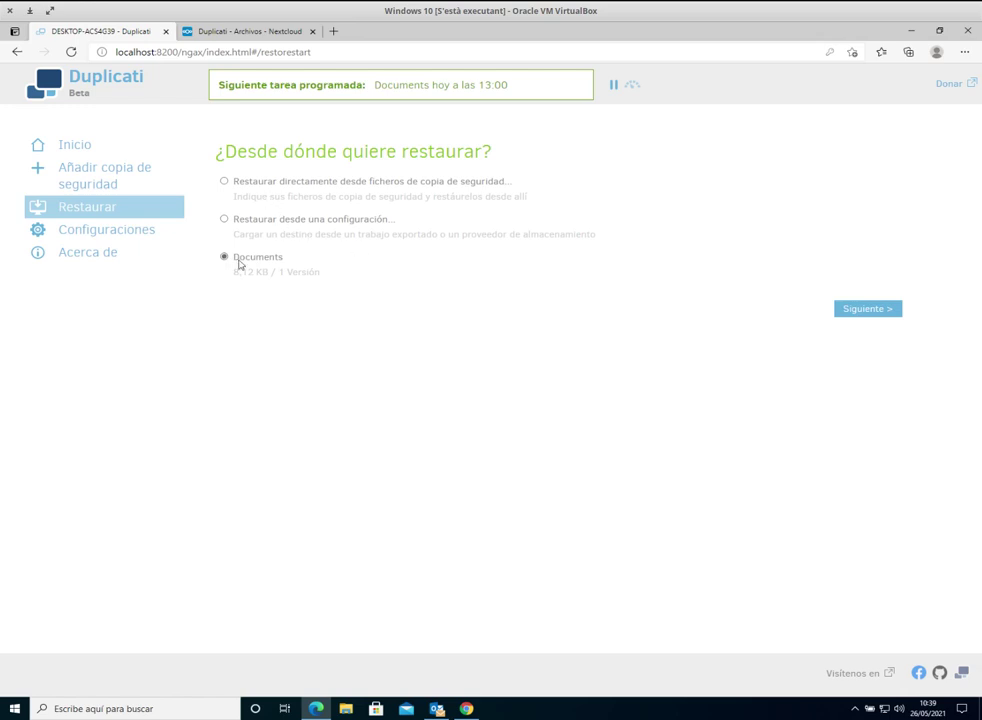
left_click(850, 309)
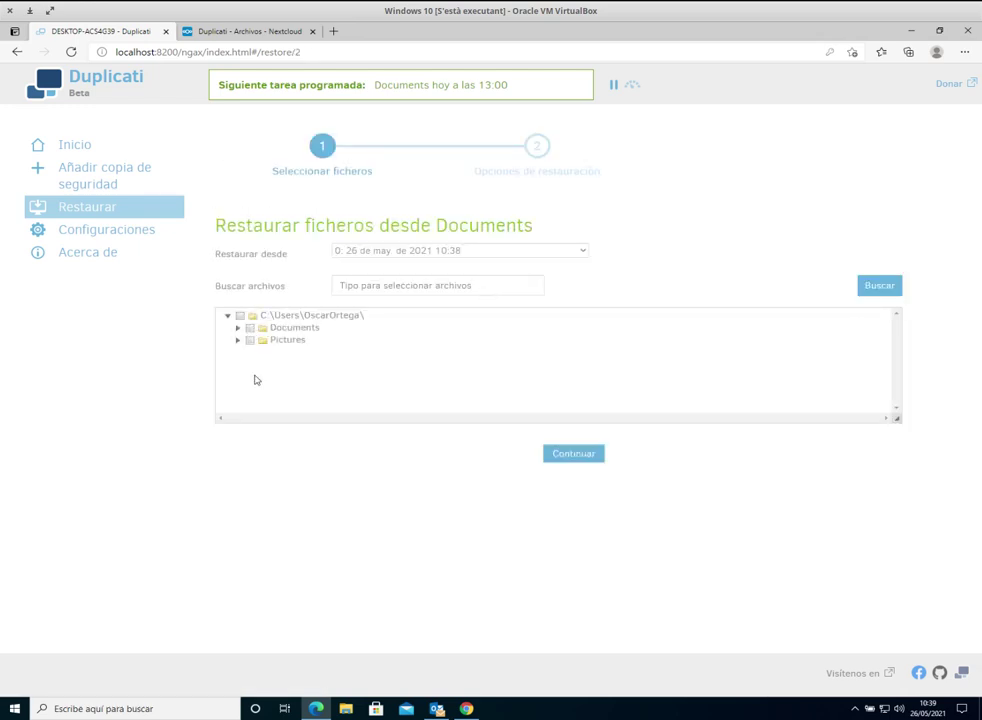
left_click(345, 708)
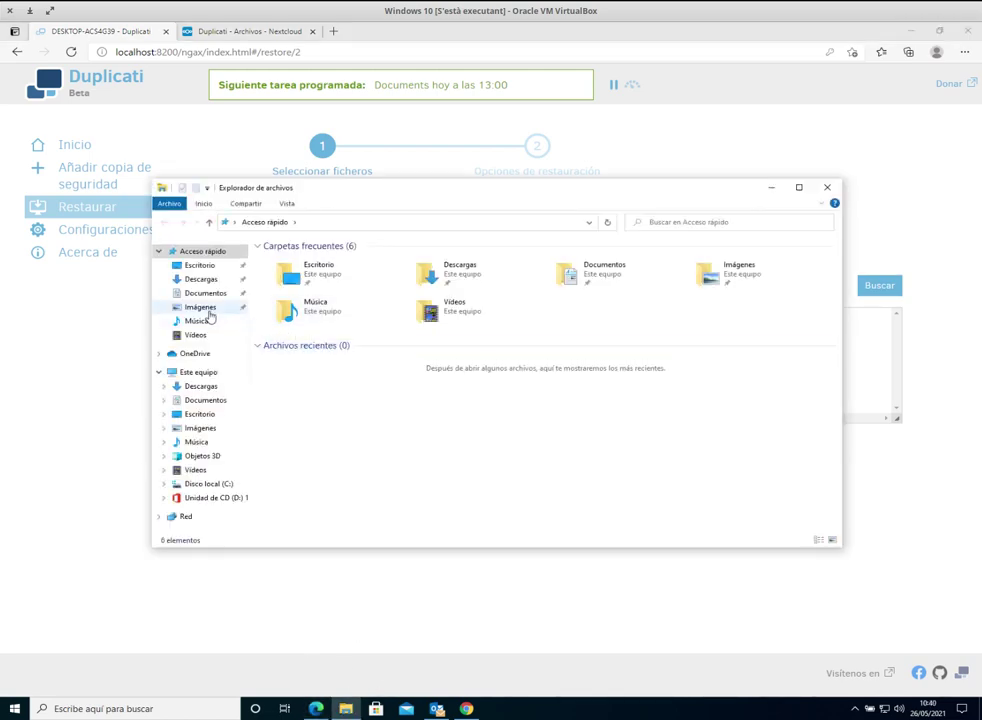
left_click(207, 311)
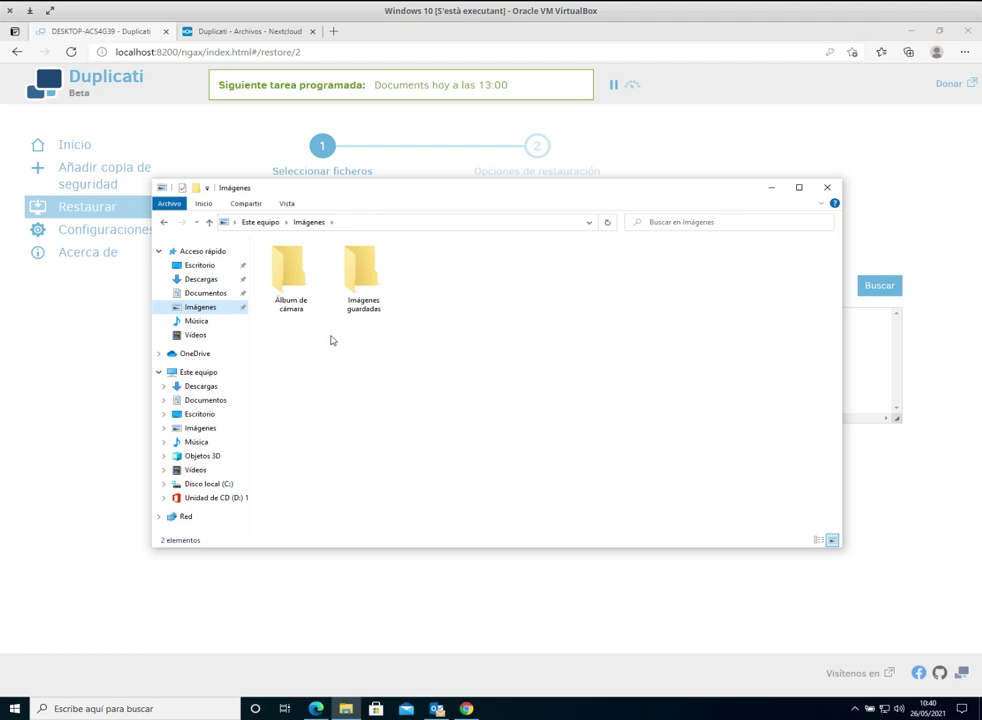
left_click(362, 299)
double_click(362, 299)
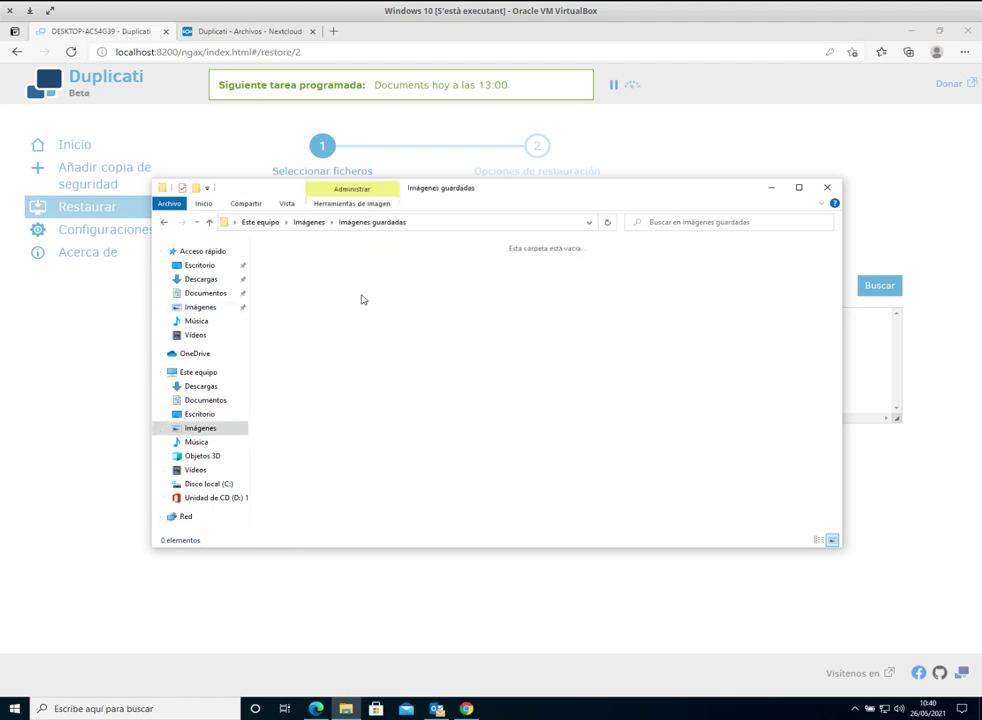
left_click(320, 223)
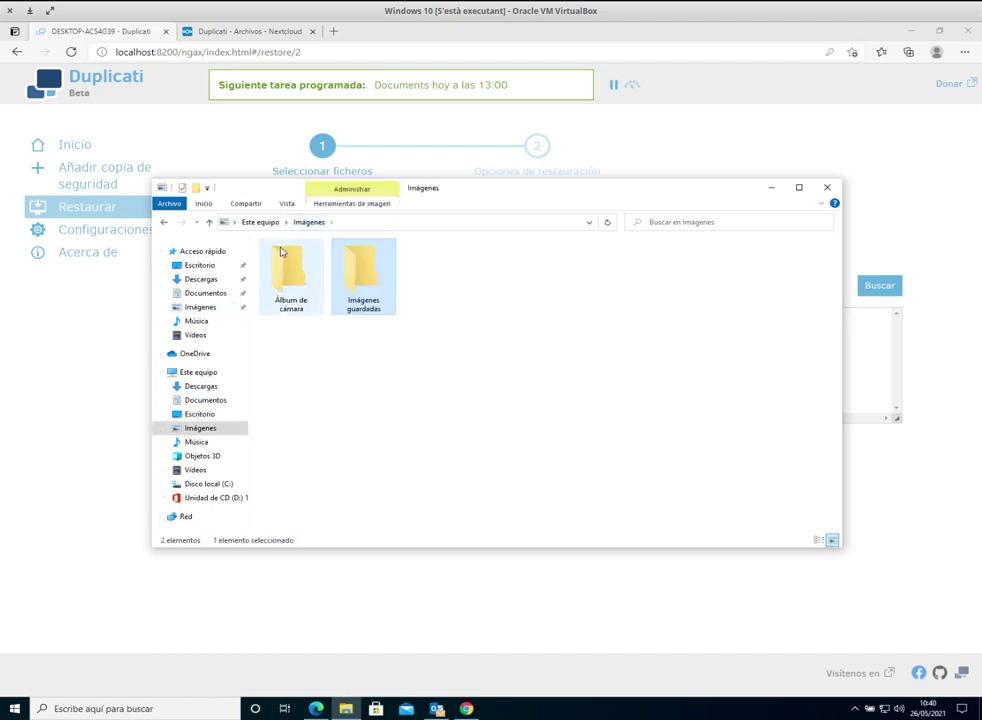
double_click(288, 268)
left_click(305, 222)
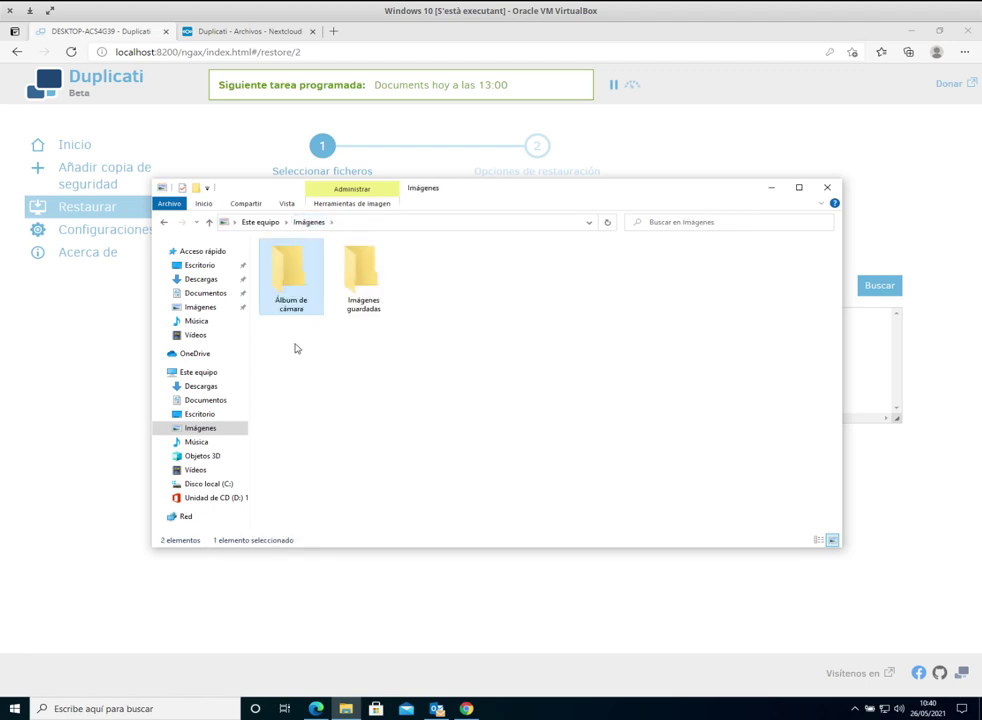
left_click_drag(296, 347, 395, 278)
key("Delete")
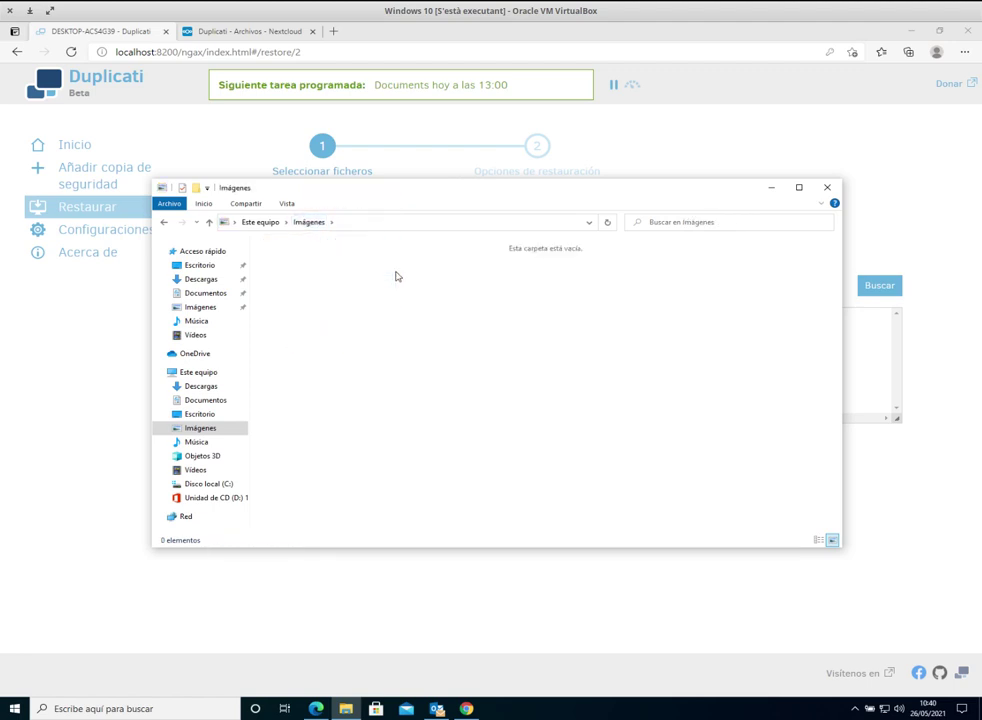
left_click(827, 188)
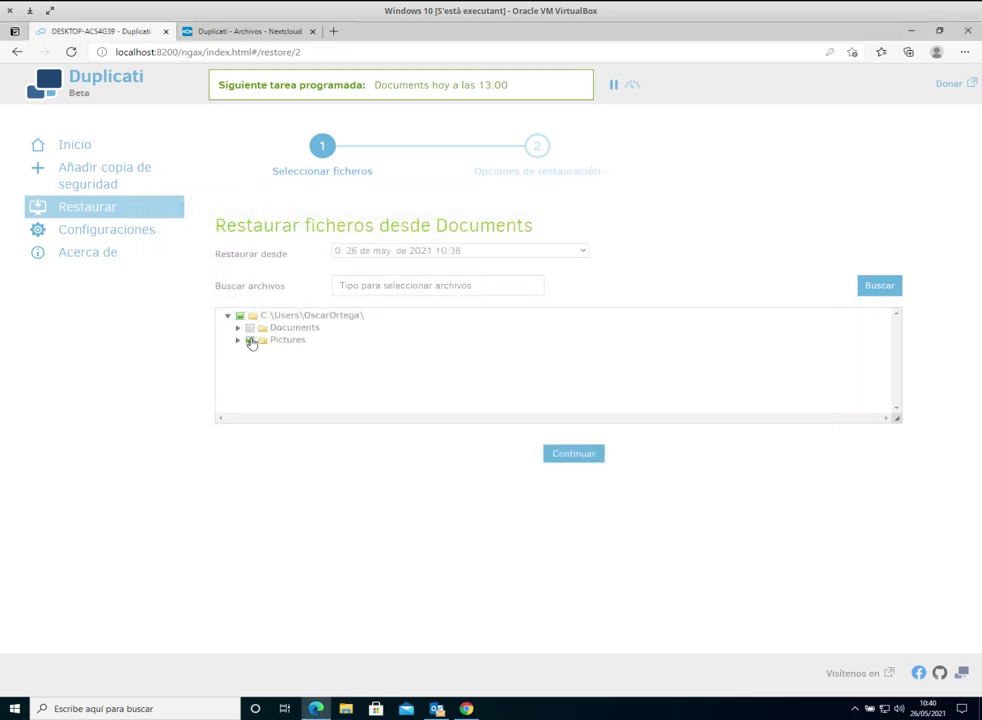
Step: Select the Pictures folder for restore and advance to the restore location options
left_click(250, 340)
left_click(575, 457)
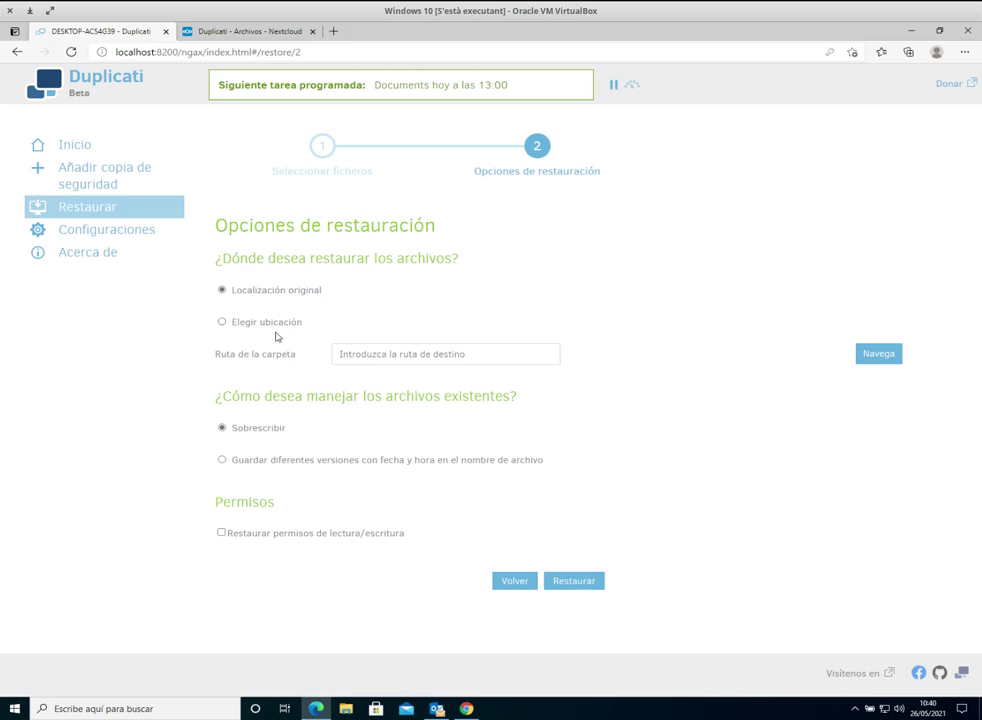
left_click(254, 324)
Step: Restore Pictures to its original location, overwriting existing files
left_click(241, 293)
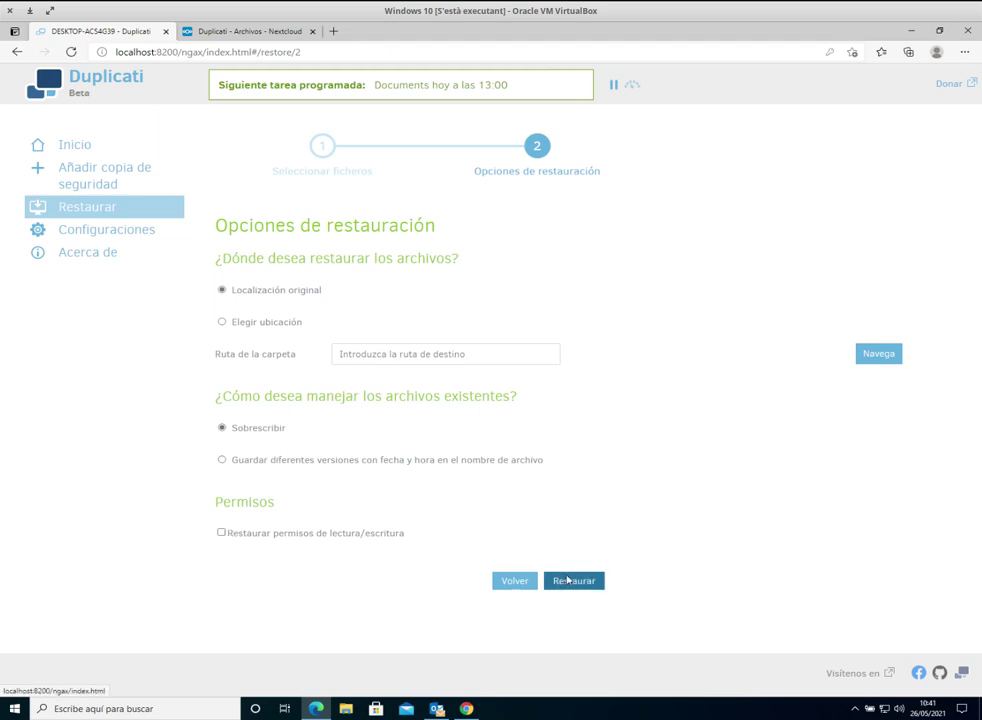
left_click(567, 580)
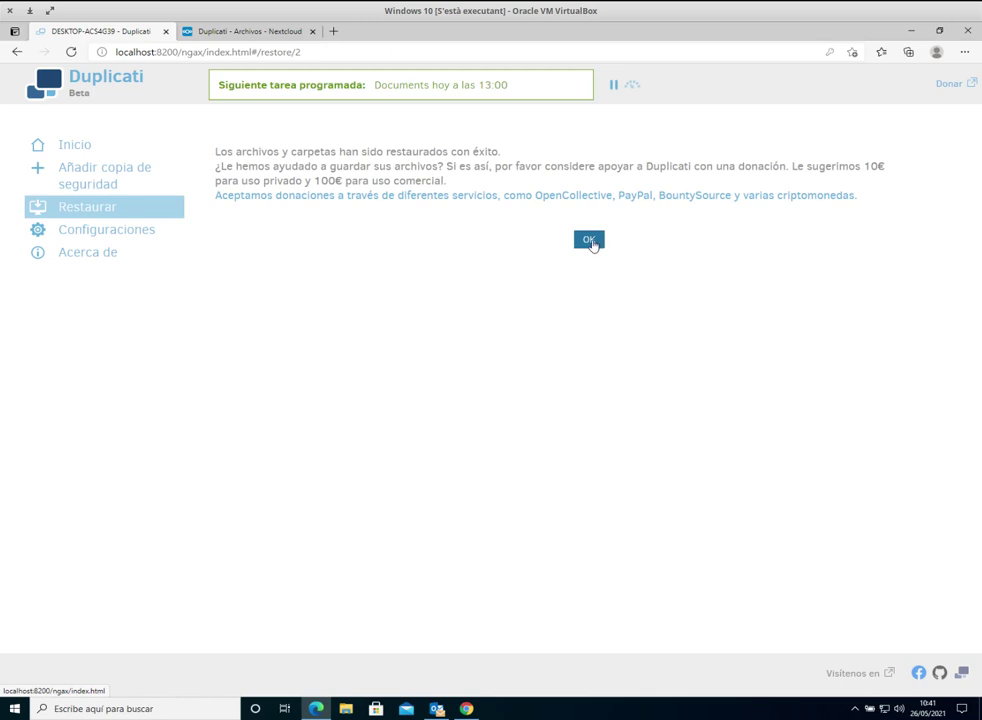
Step: Acknowledge the restore success, verify both Imágenes subfolders are back, and close the Duplicati tab
left_click(589, 241)
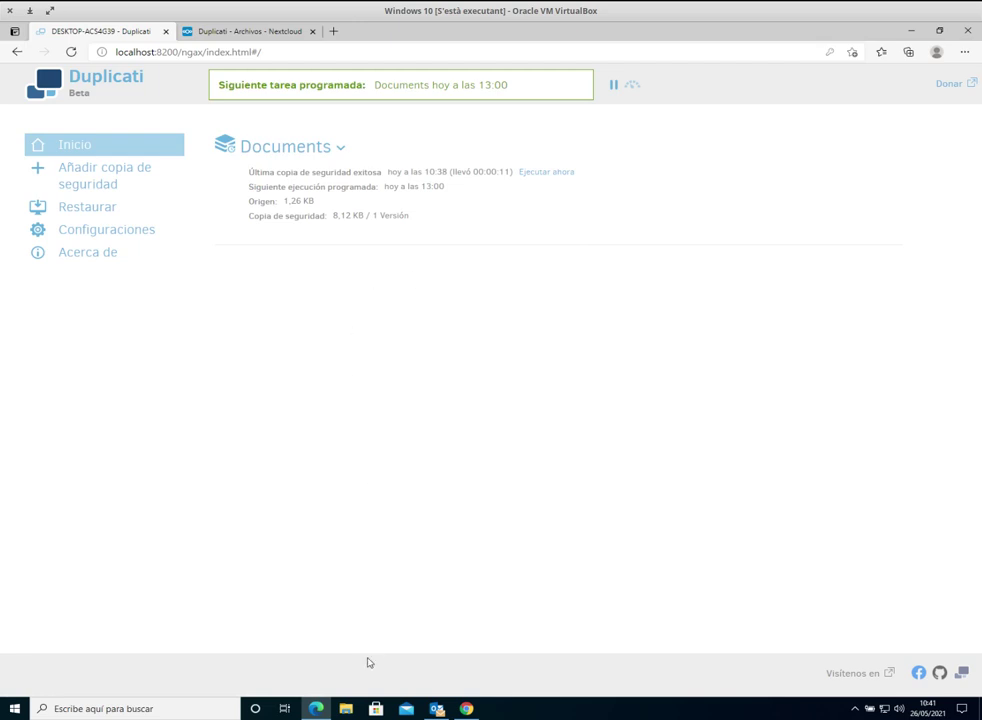
key("super+e")
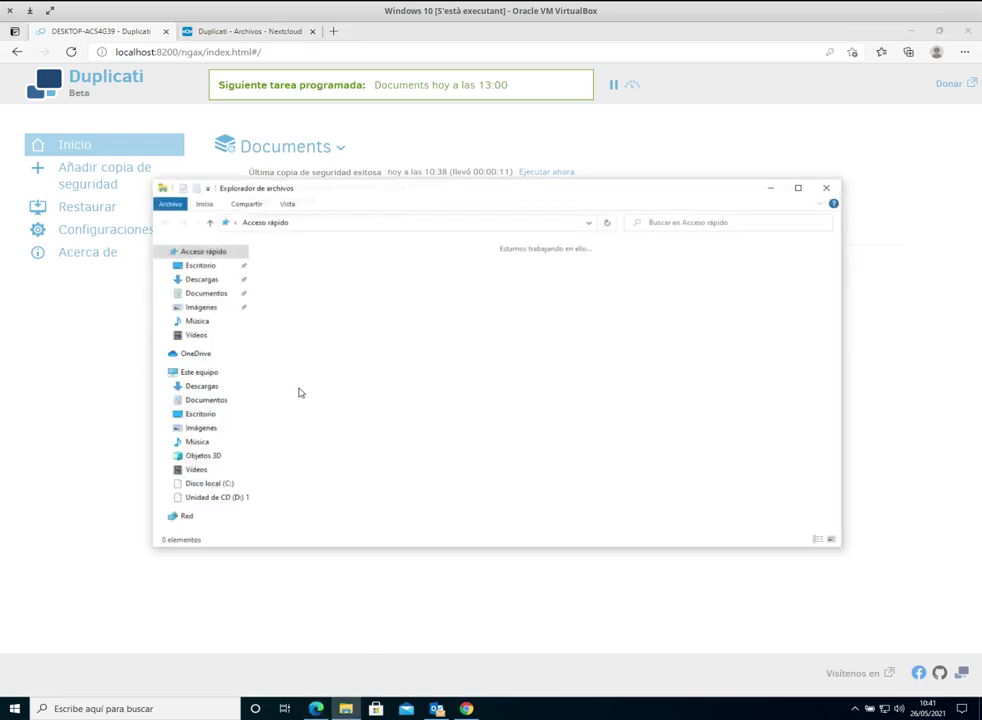
left_click(200, 308)
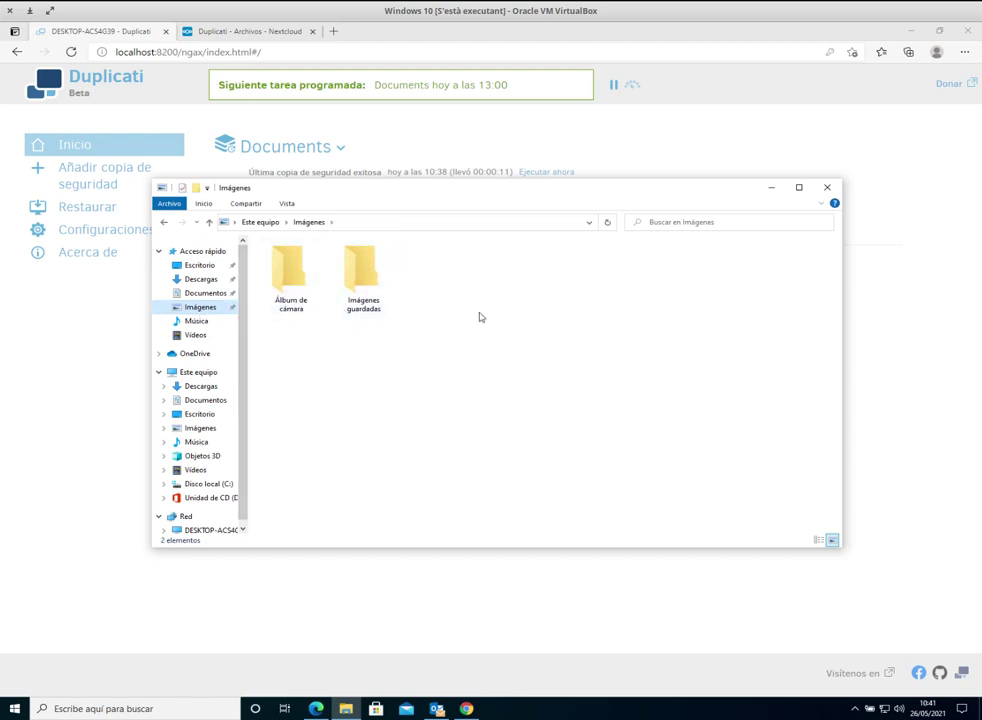
left_click(828, 188)
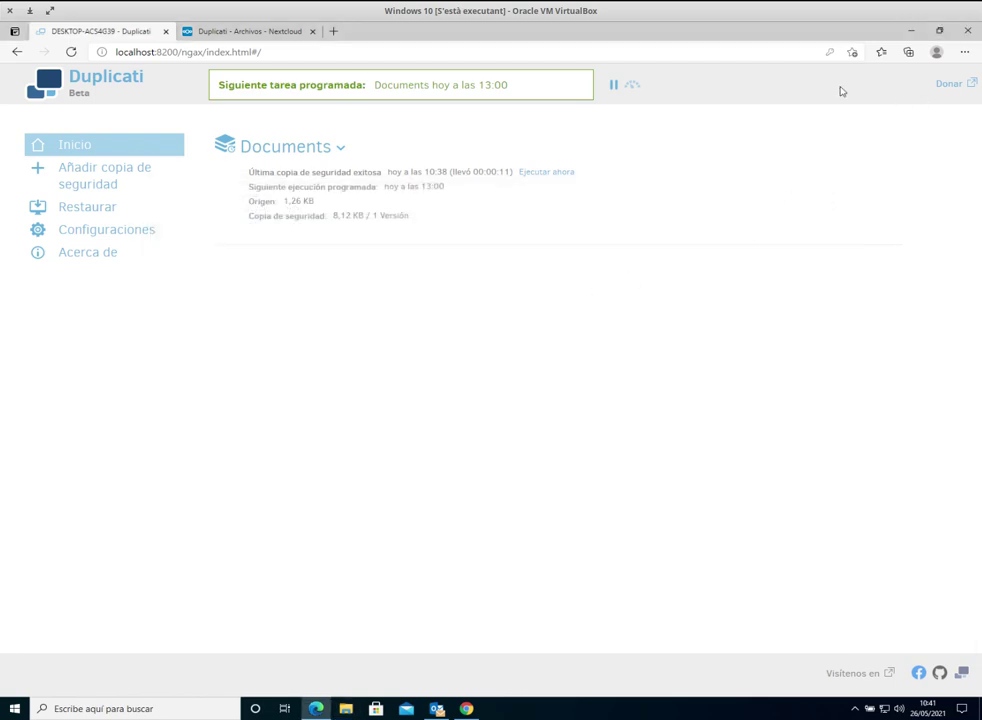
left_click(165, 31)
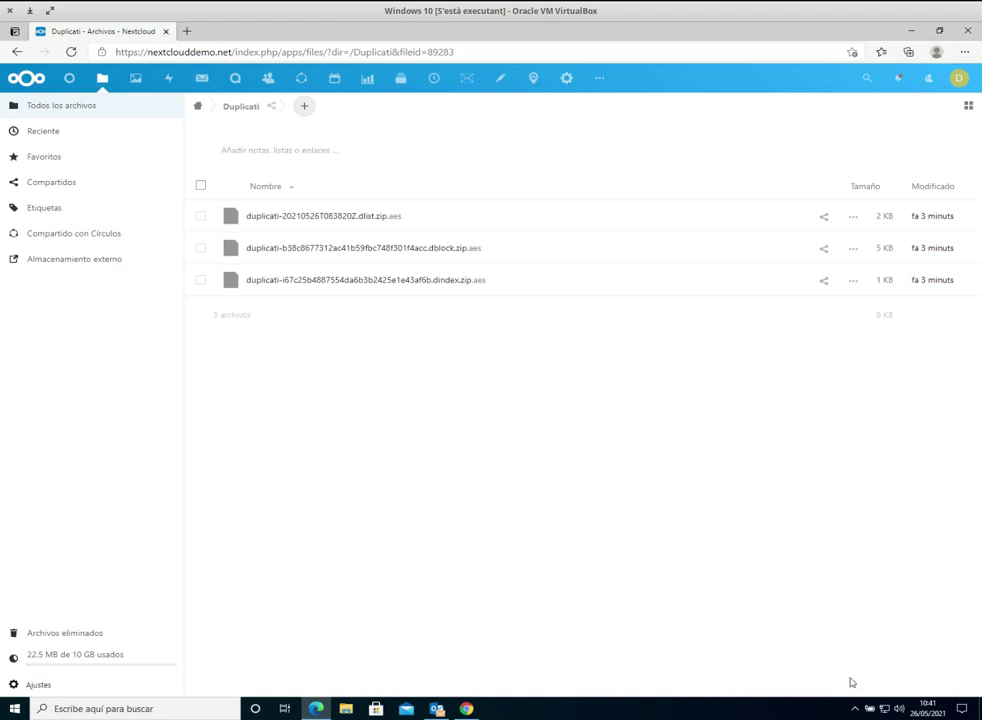
left_click(855, 708)
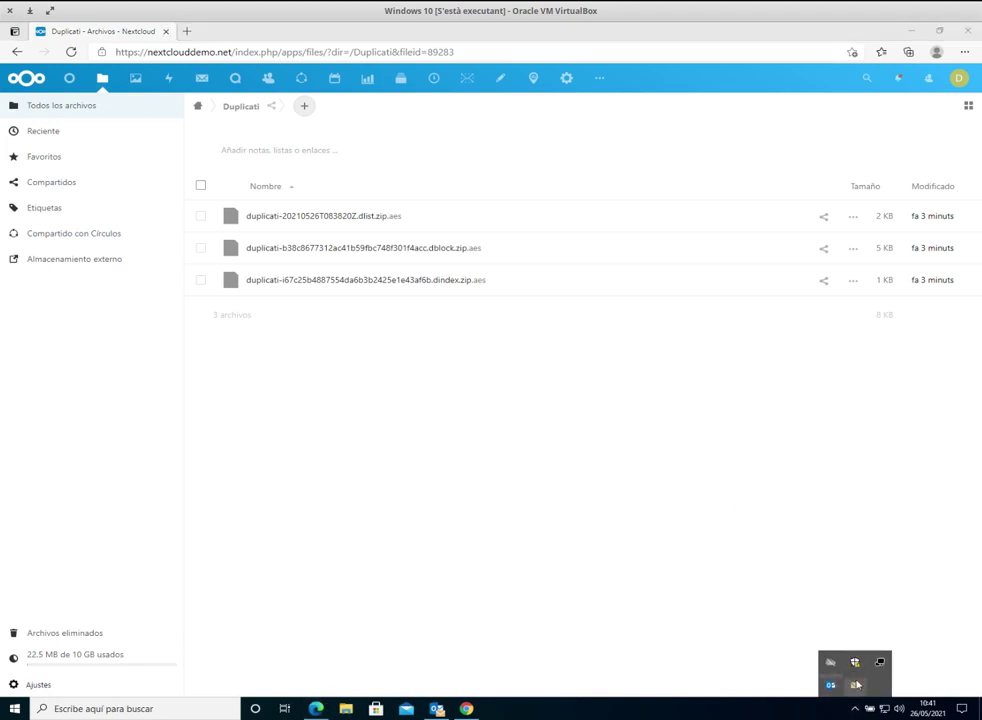
right_click(880, 663)
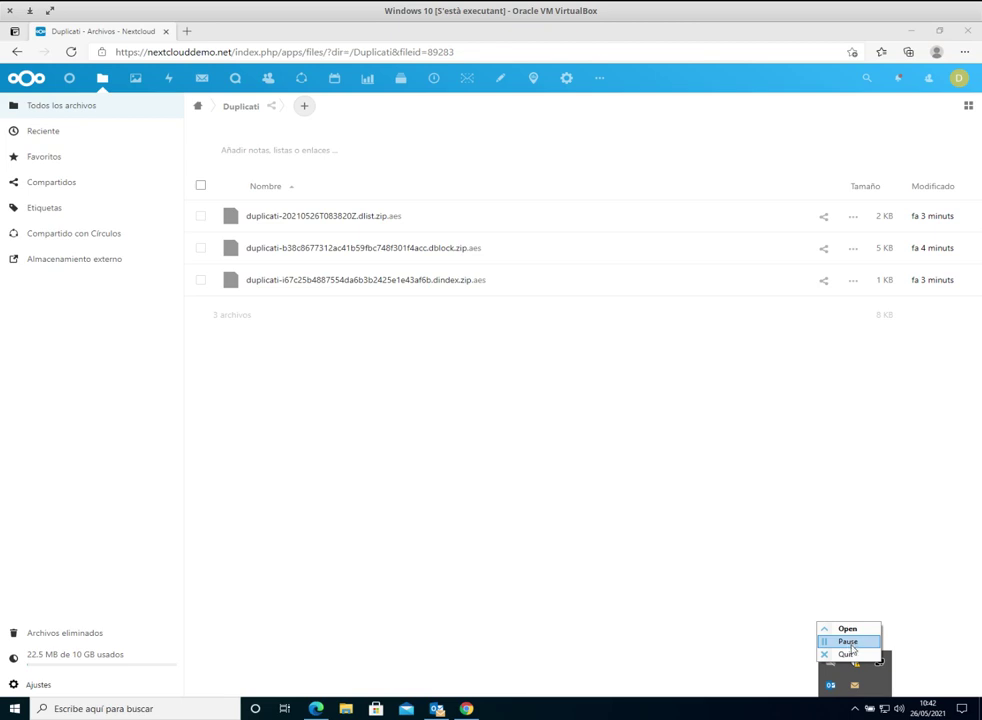
left_click(690, 581)
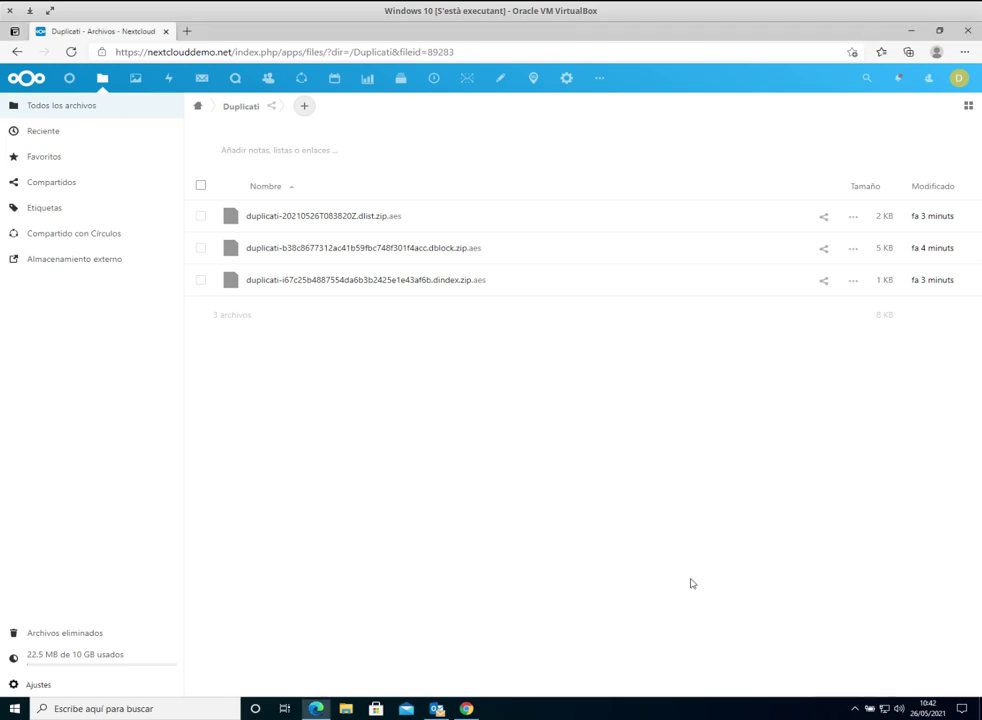